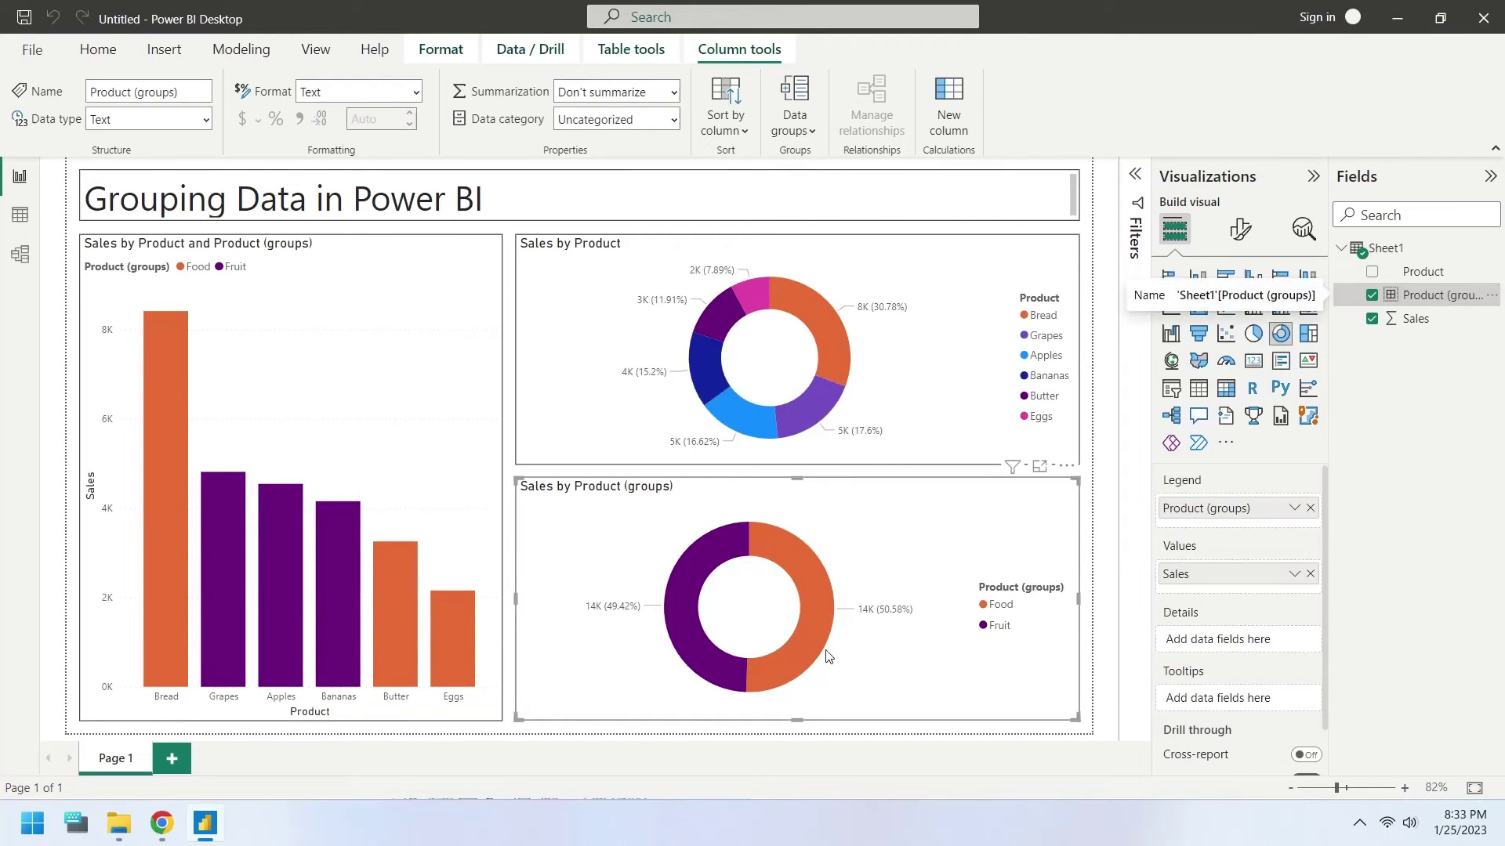
Cross-highlight the Food and Fruit groups across the visuals, then clear the highlighting.
click(816, 626)
click(681, 623)
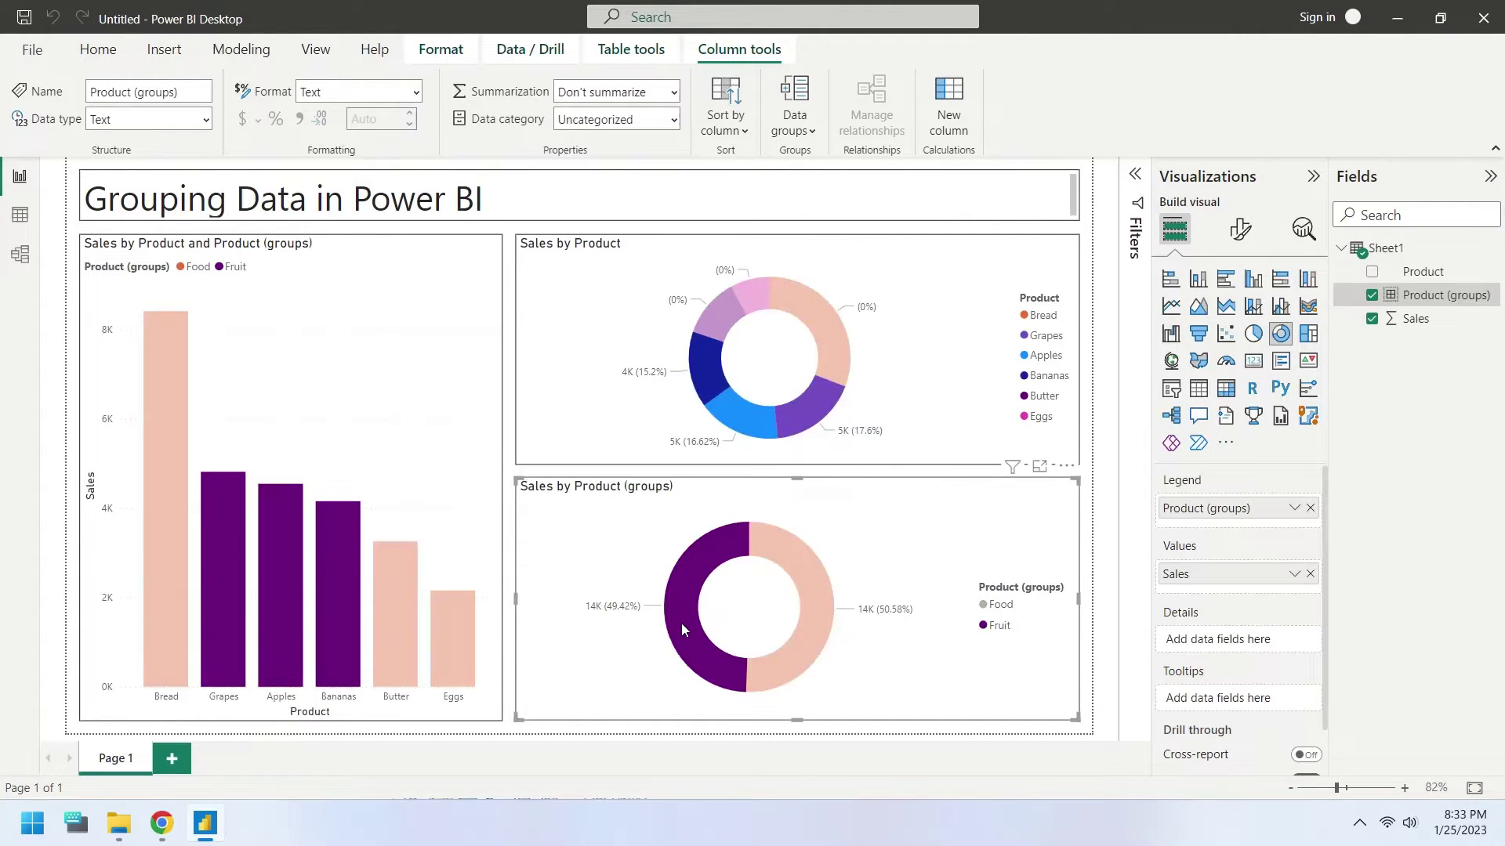
click(817, 632)
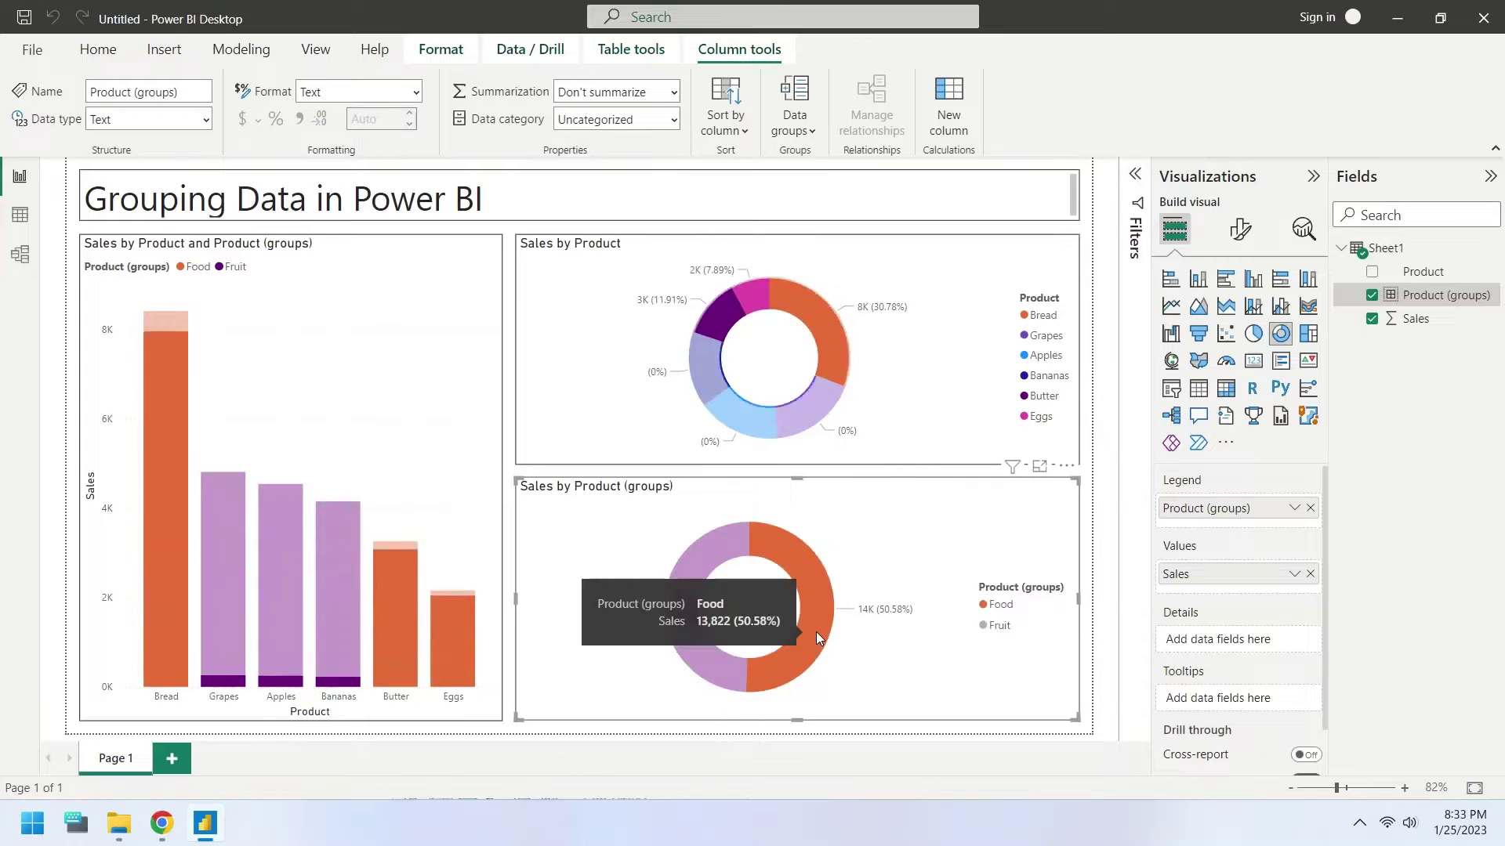
click(710, 659)
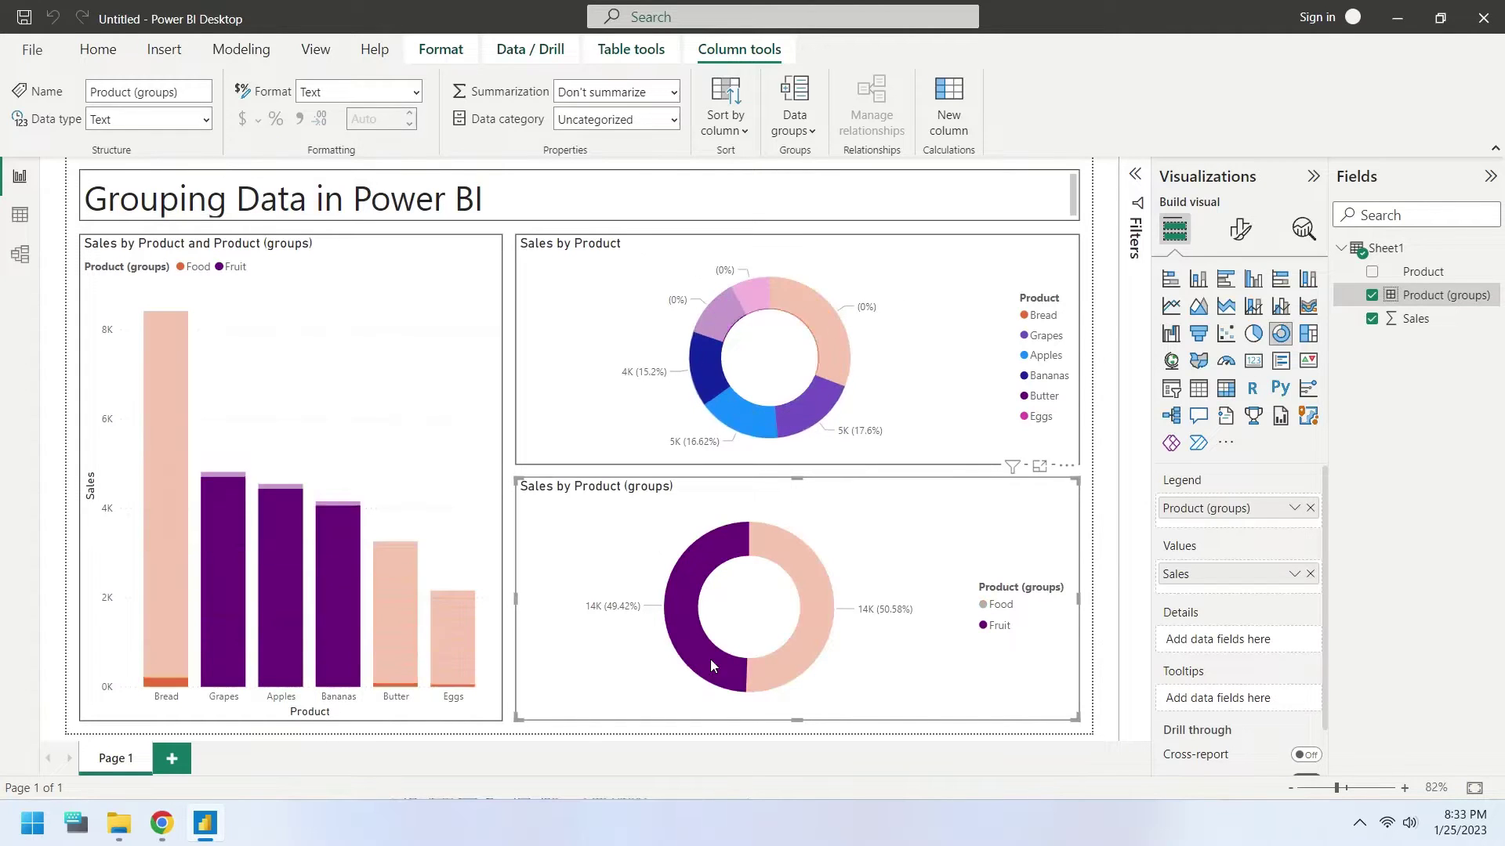
click(847, 685)
mouse_move(166, 612)
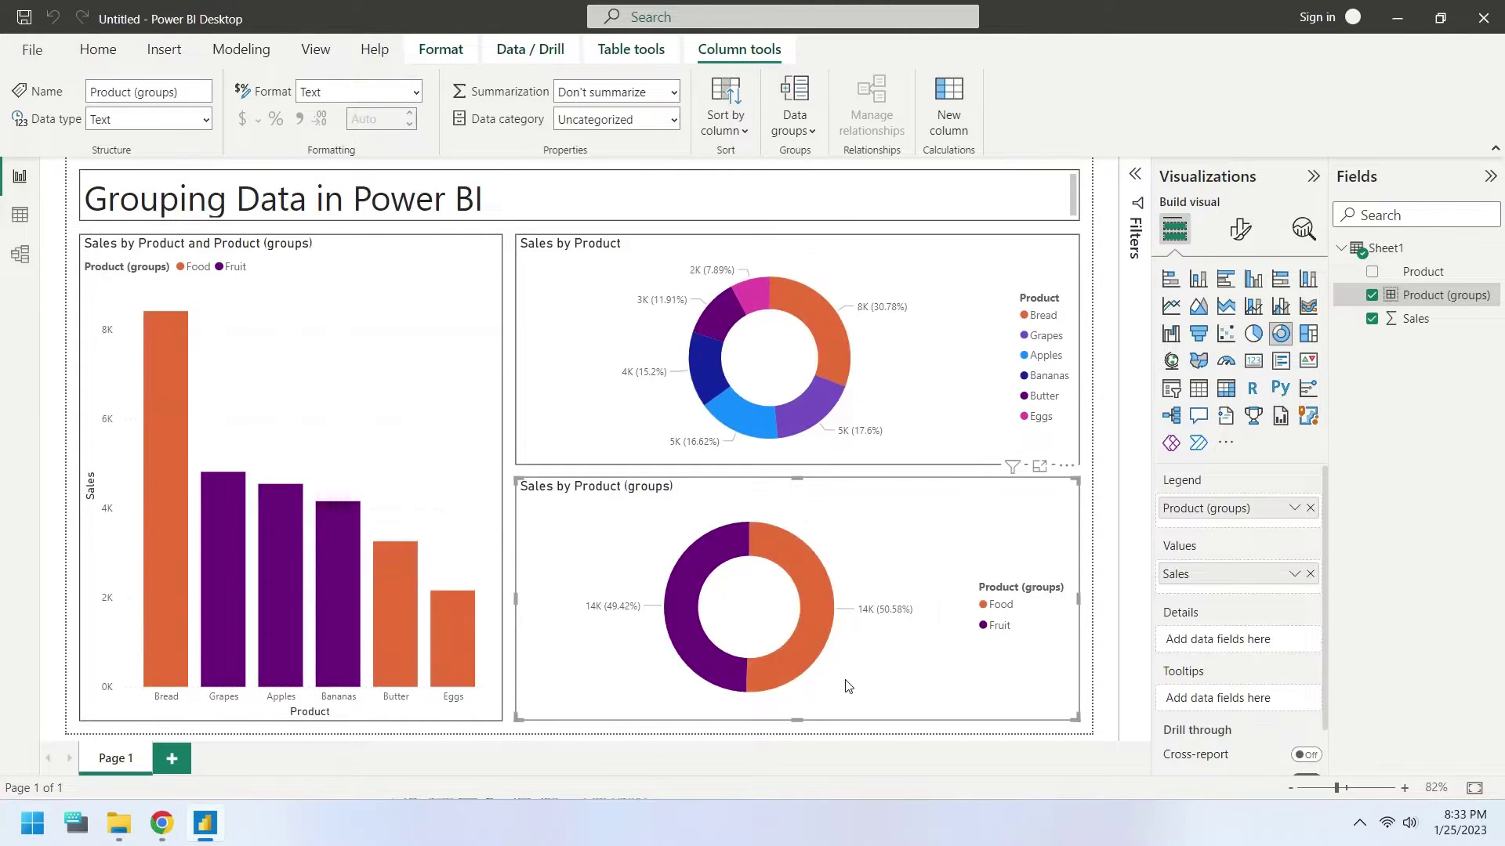
Highlight Bread, Grapes, Apples, Bananas, Butter and Eggs sales in turn across the visuals.
click(179, 672)
click(210, 571)
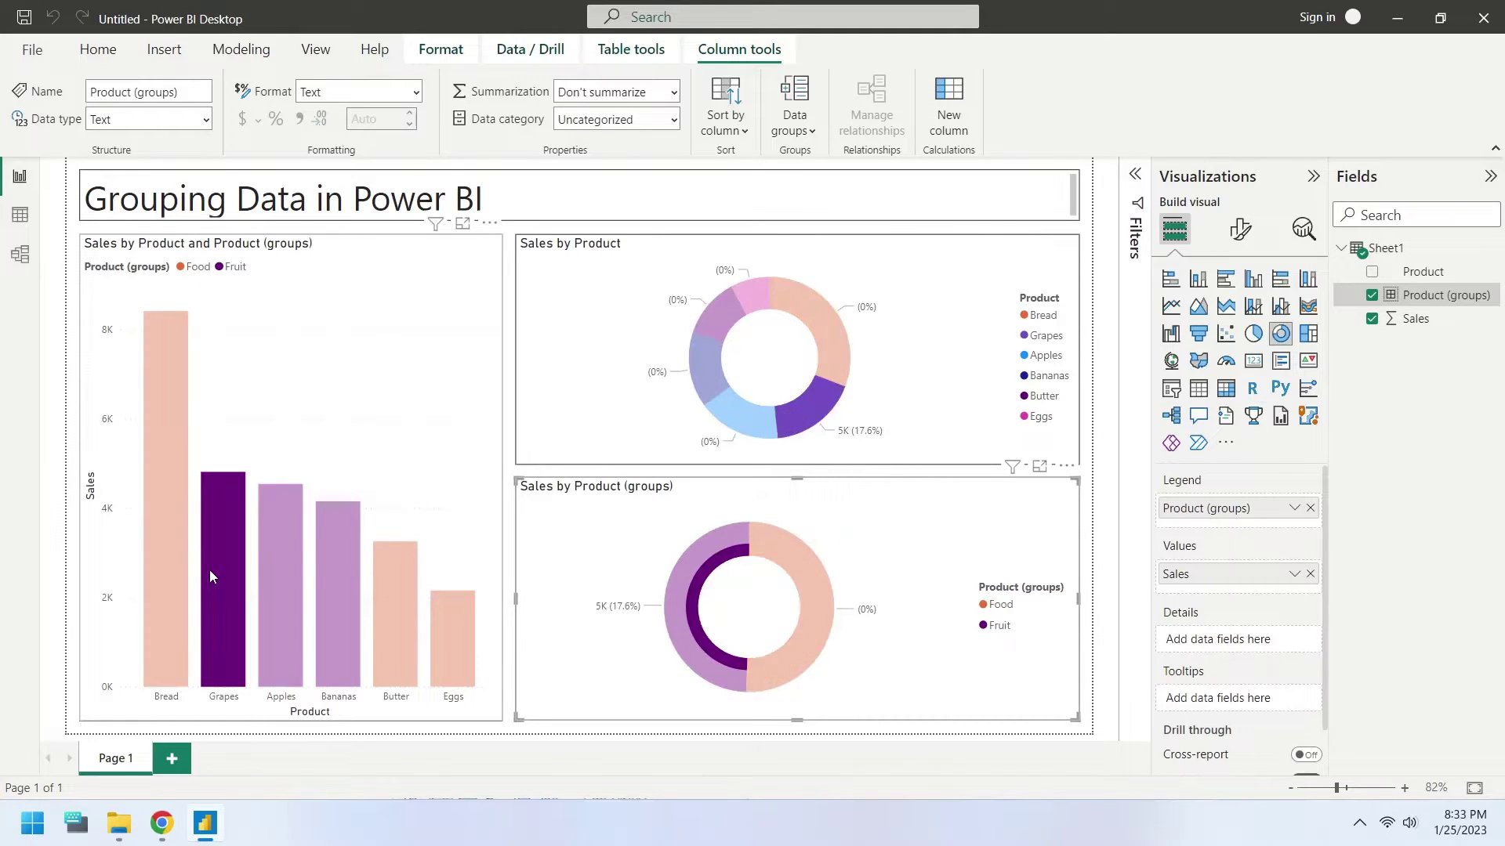
click(282, 574)
click(335, 575)
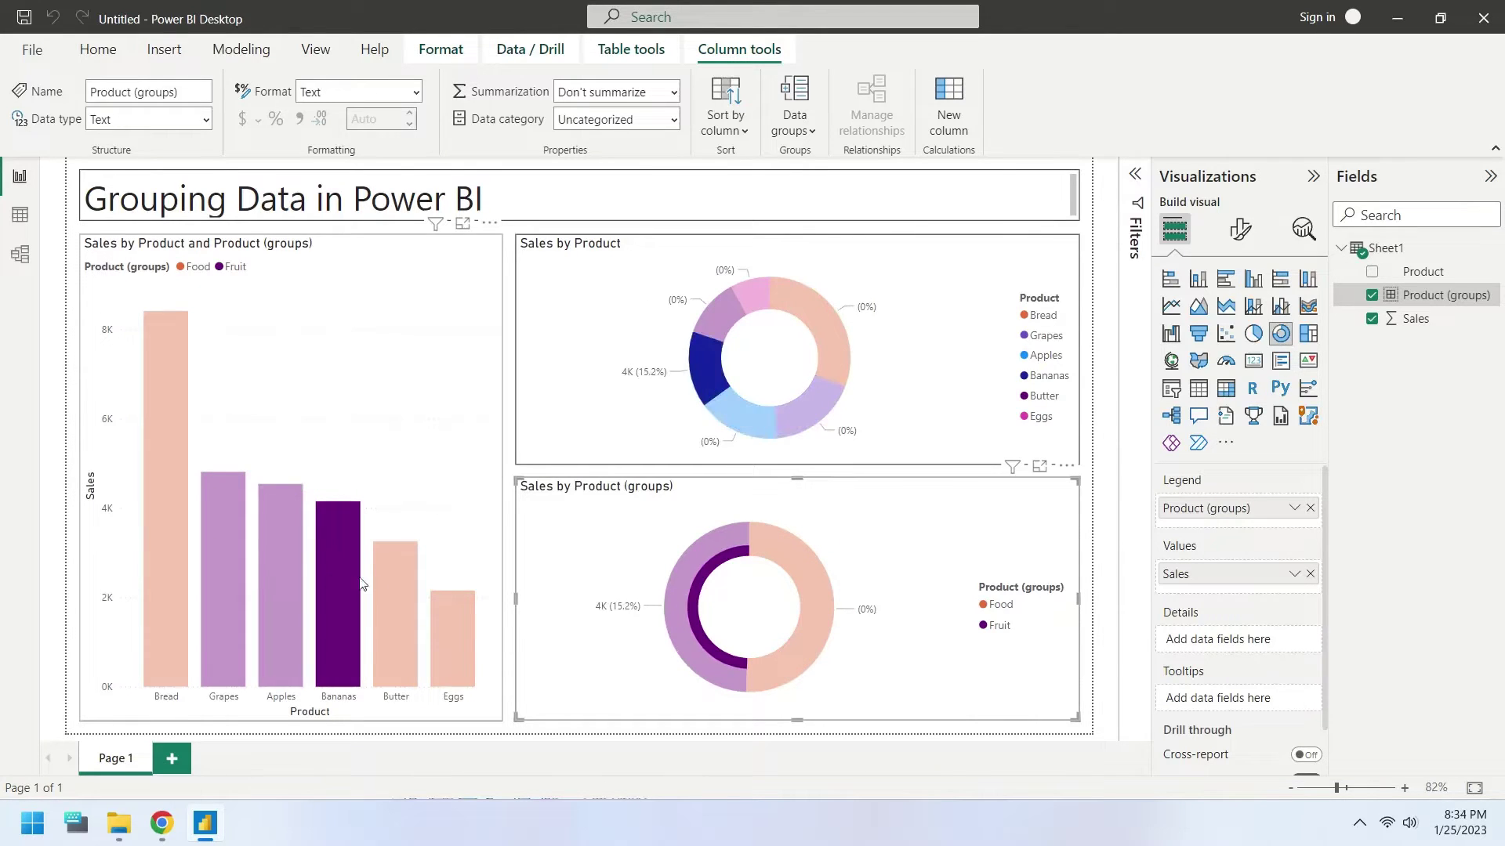
click(385, 578)
click(452, 602)
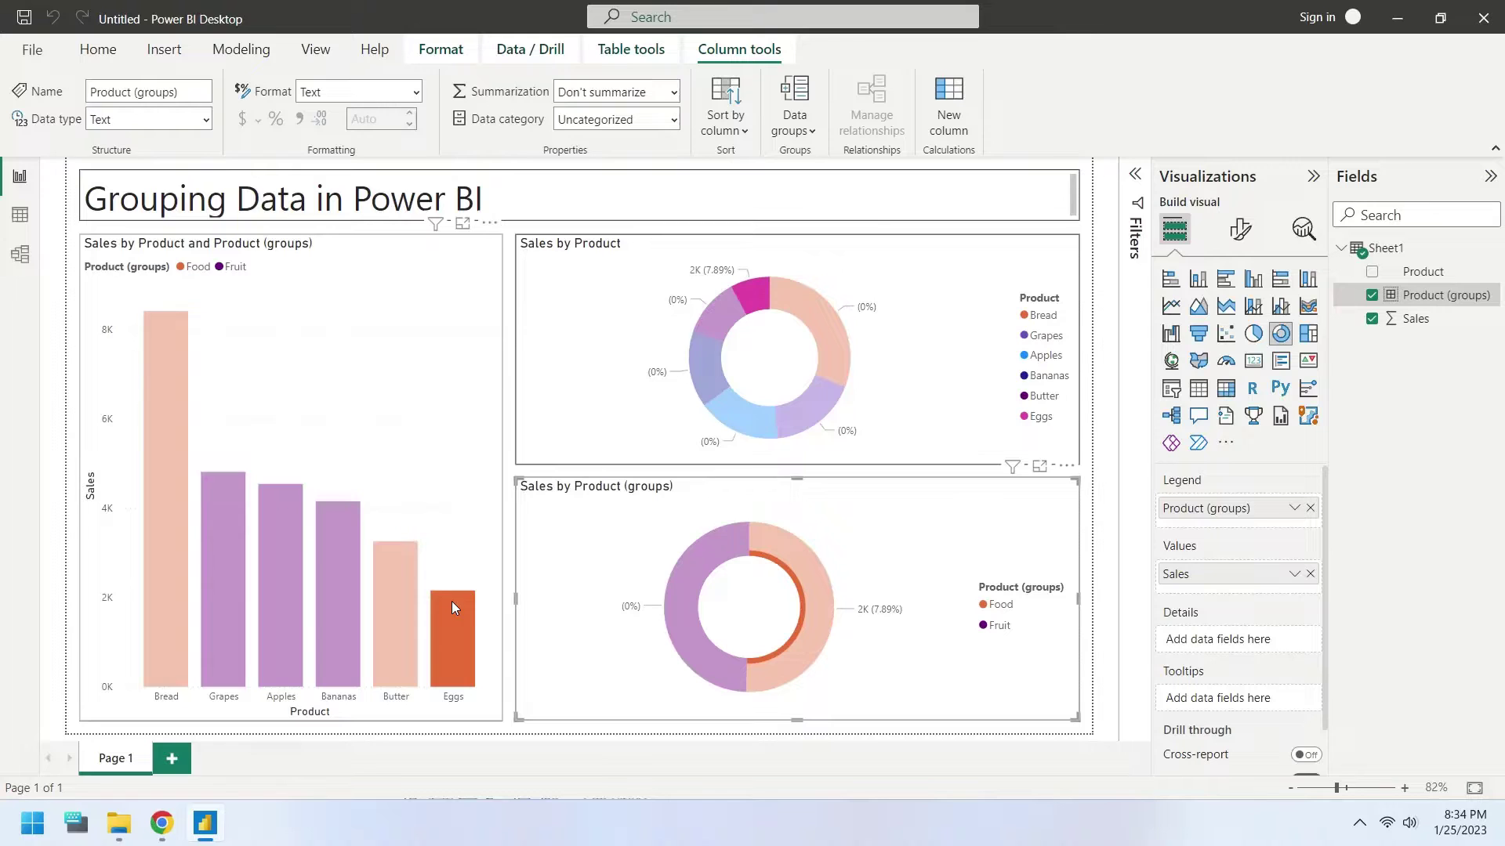
click(486, 571)
Highlight Grapes, Bread, Eggs, Butter, Bananas and Apples slices in the Sales by Product donut.
click(775, 417)
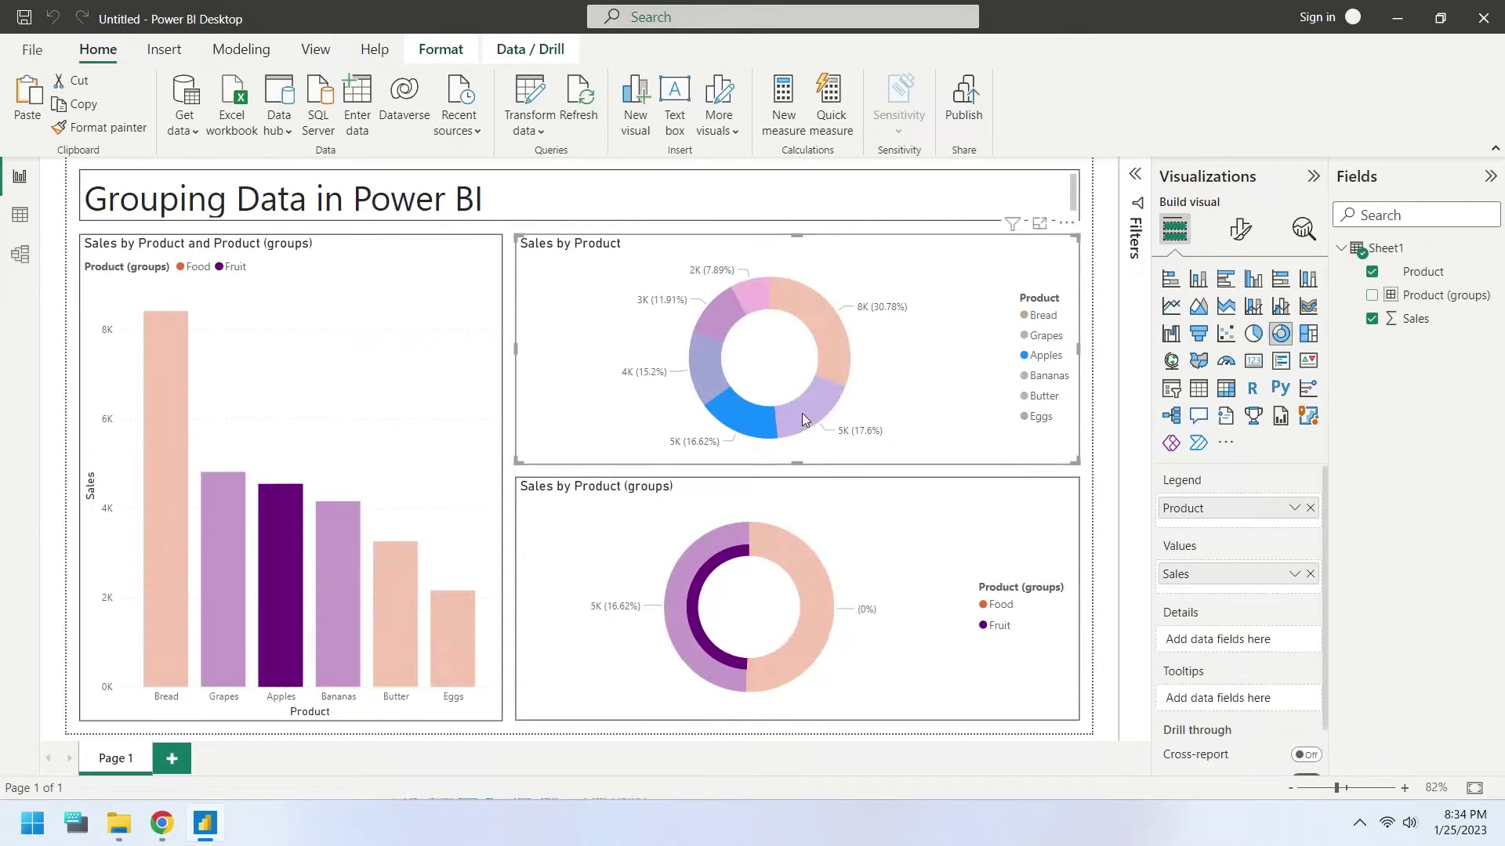
click(801, 413)
click(839, 366)
click(754, 294)
click(706, 335)
click(704, 375)
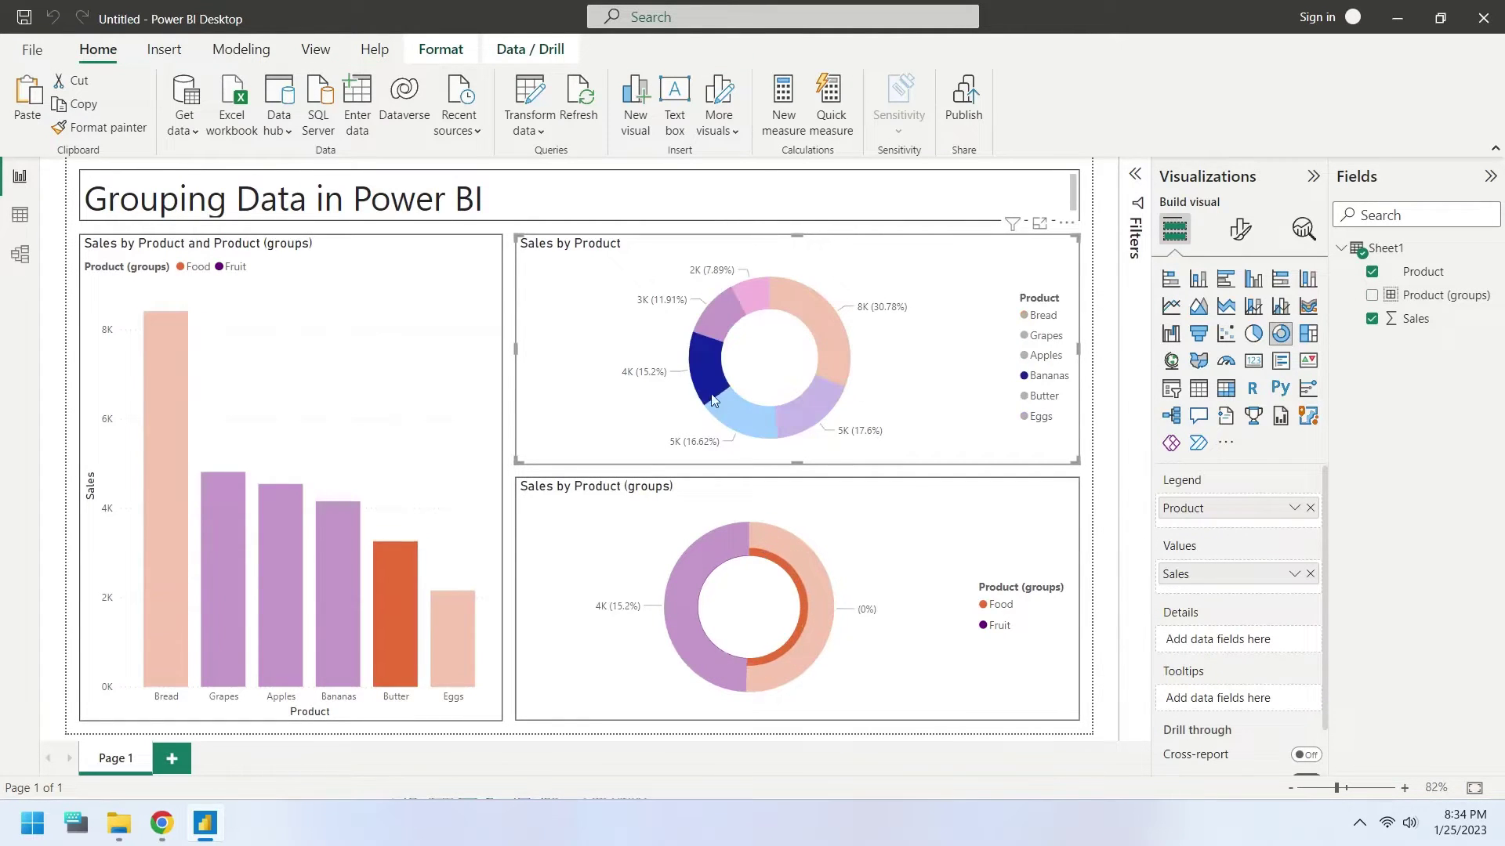
click(723, 427)
Cross-highlight the Food and Fruit slices of the groups donut, then clear all highlighting.
click(893, 569)
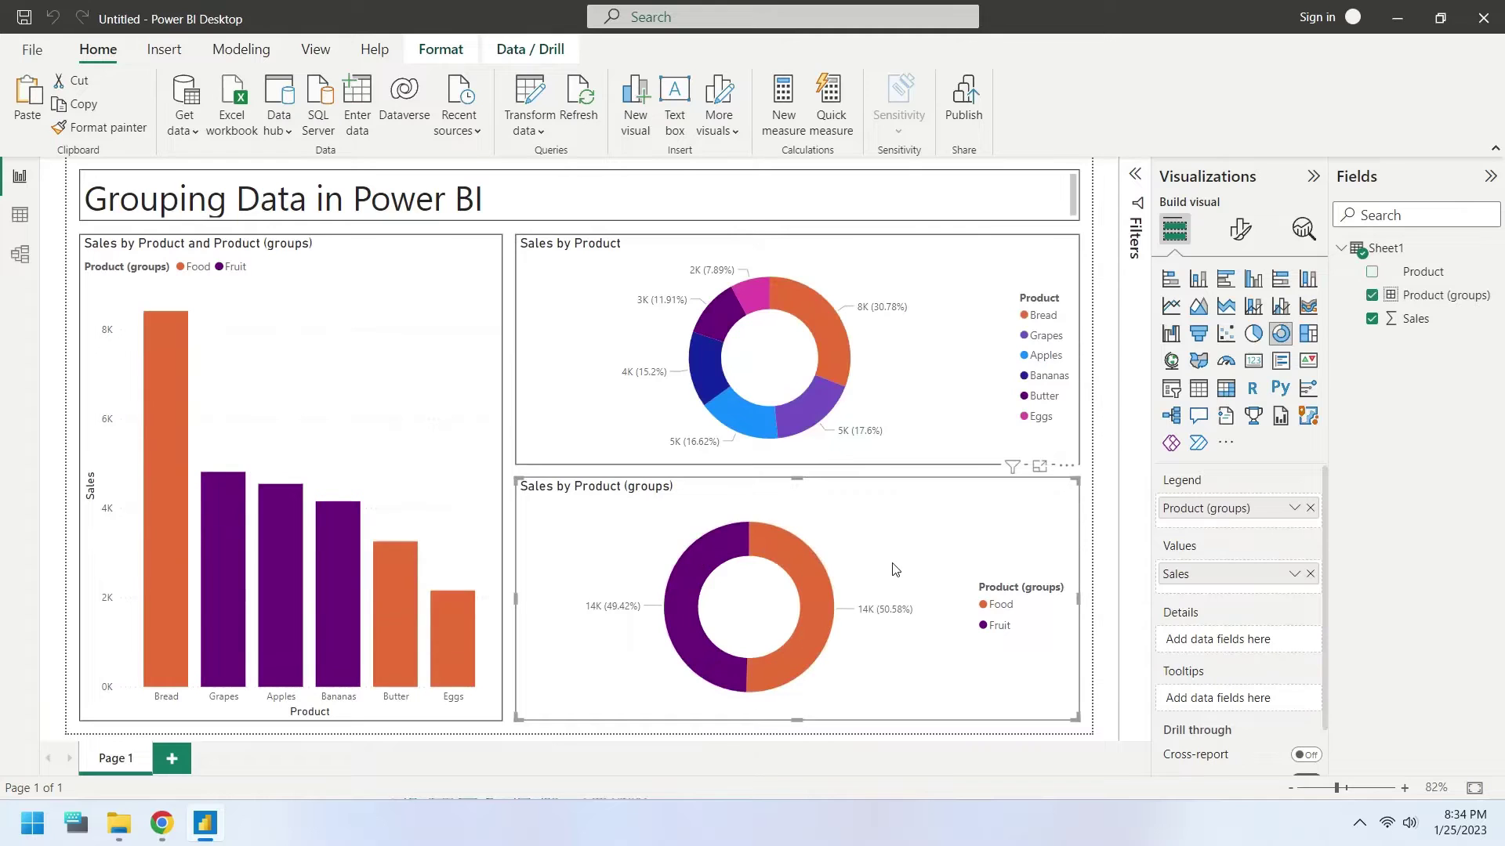
click(829, 583)
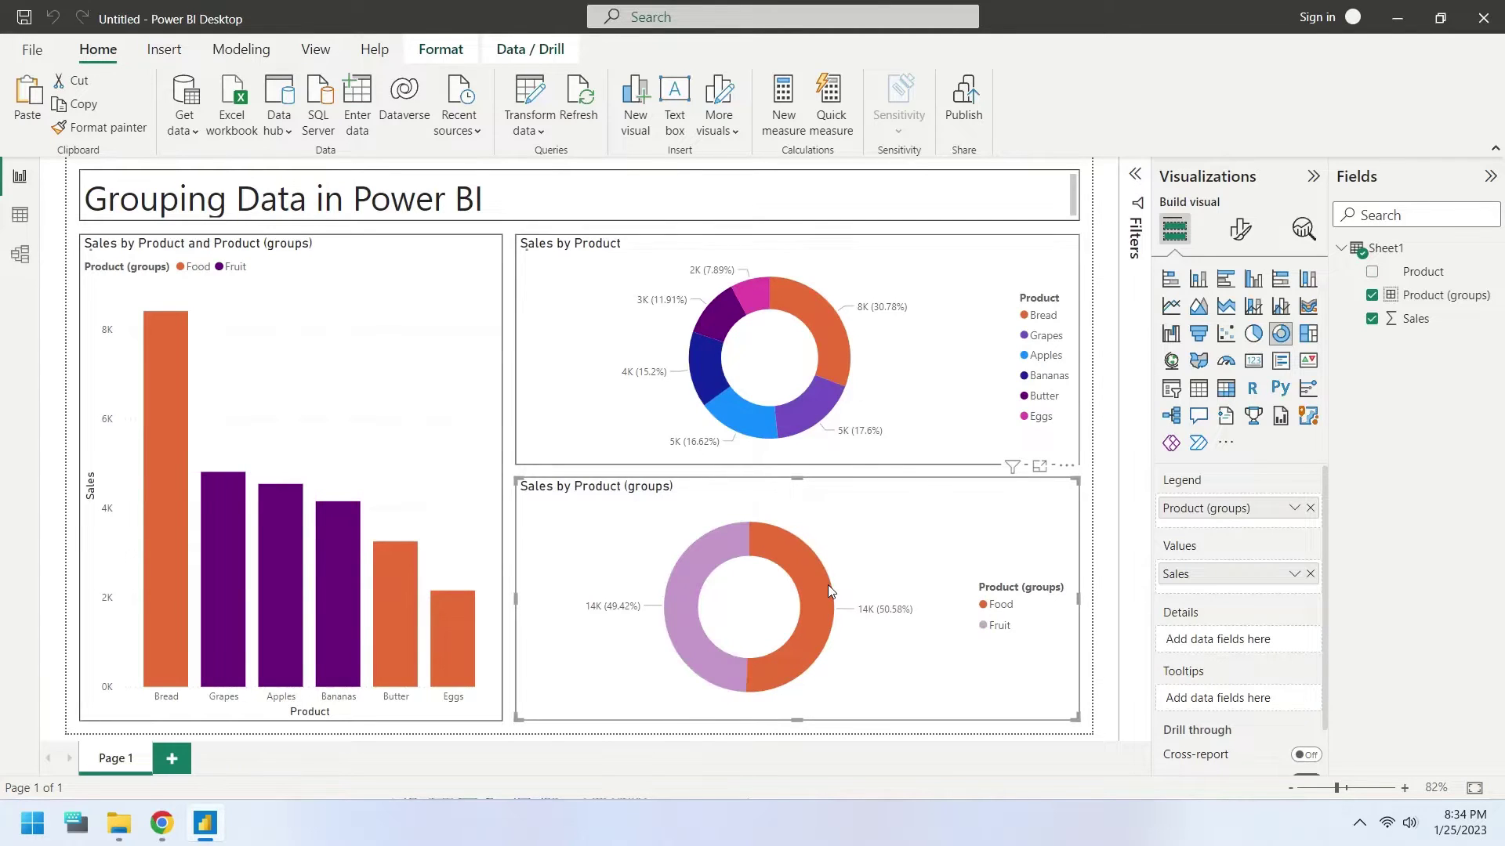
click(694, 587)
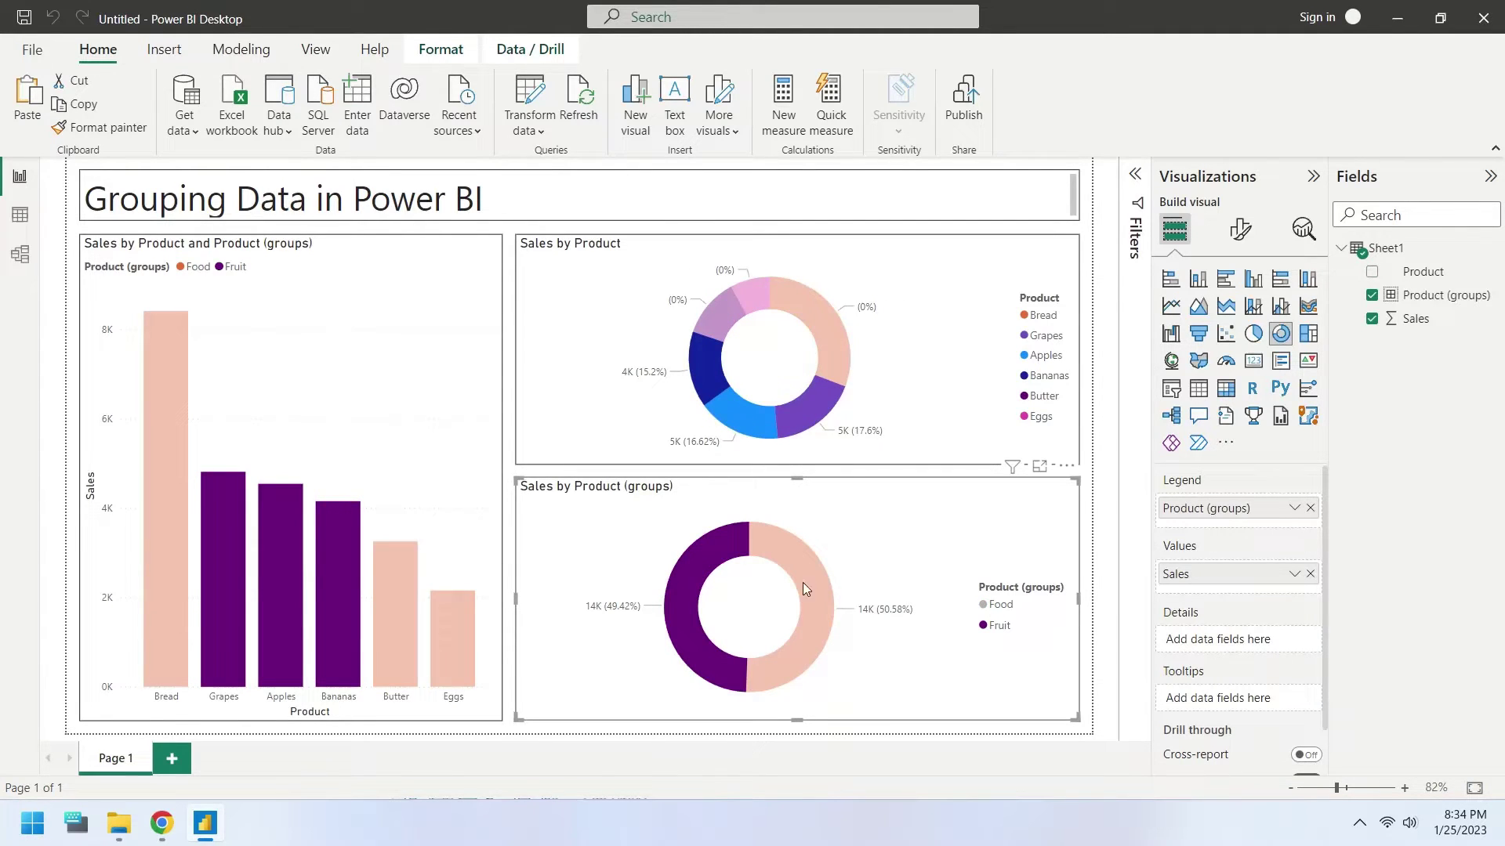
click(808, 582)
click(685, 587)
click(935, 615)
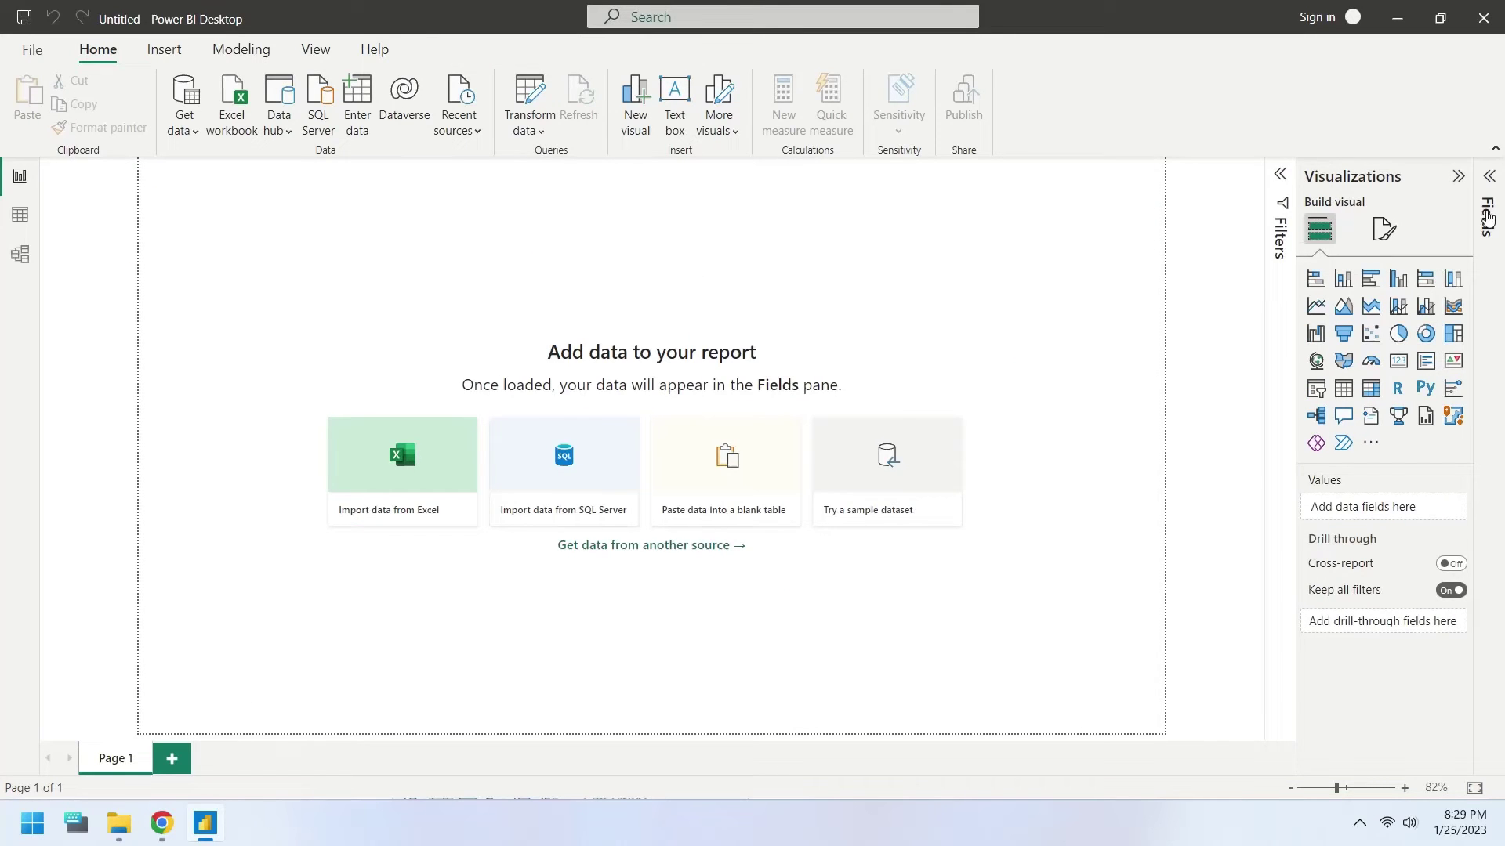
Expand the Fields pane and open grouping.xlsx as an Excel workbook data source.
click(1486, 217)
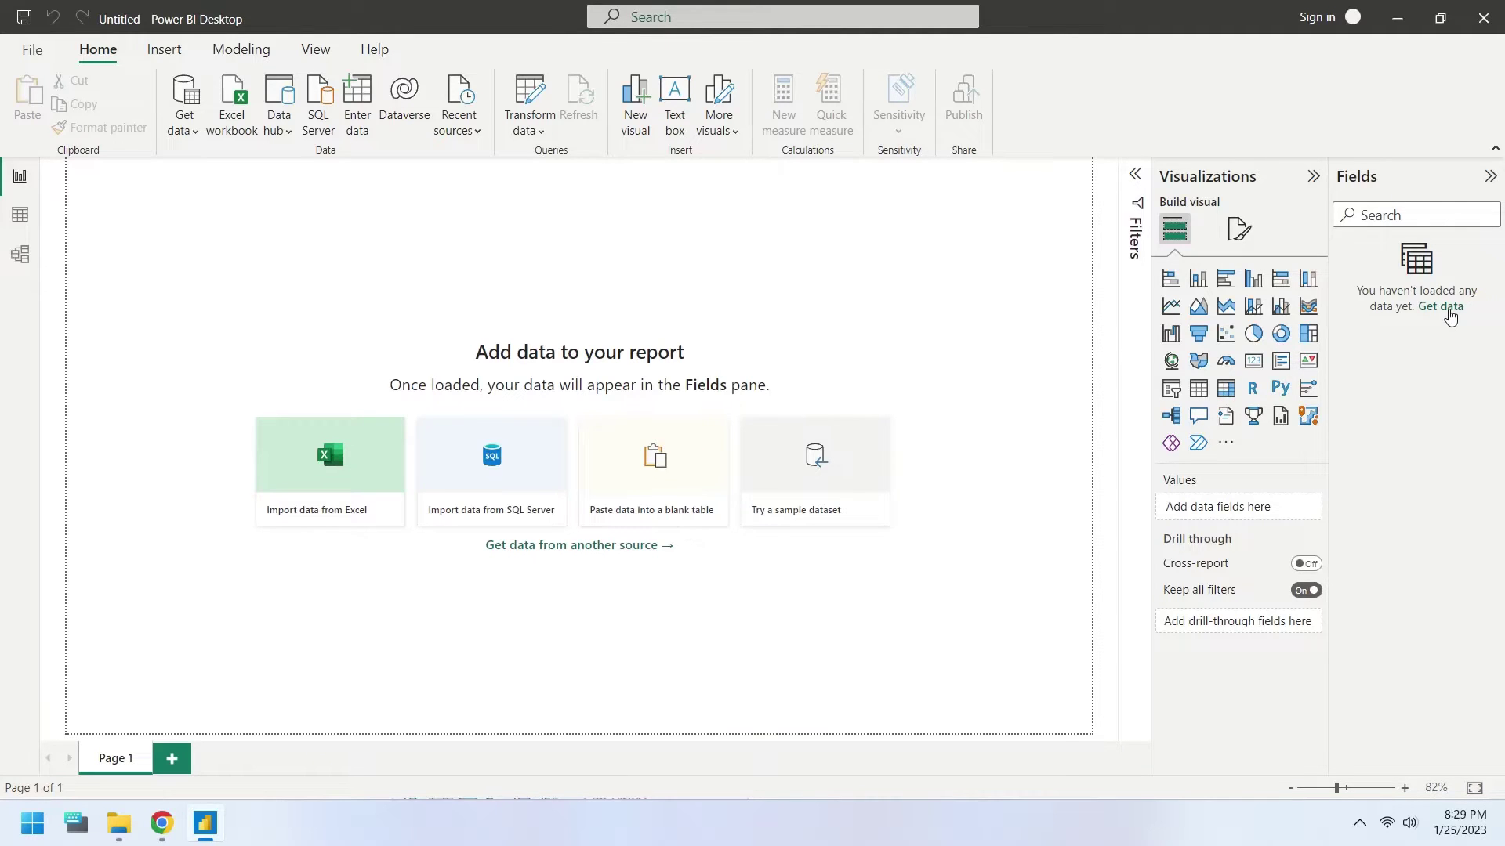
click(1449, 316)
double_click(761, 189)
double_click(371, 212)
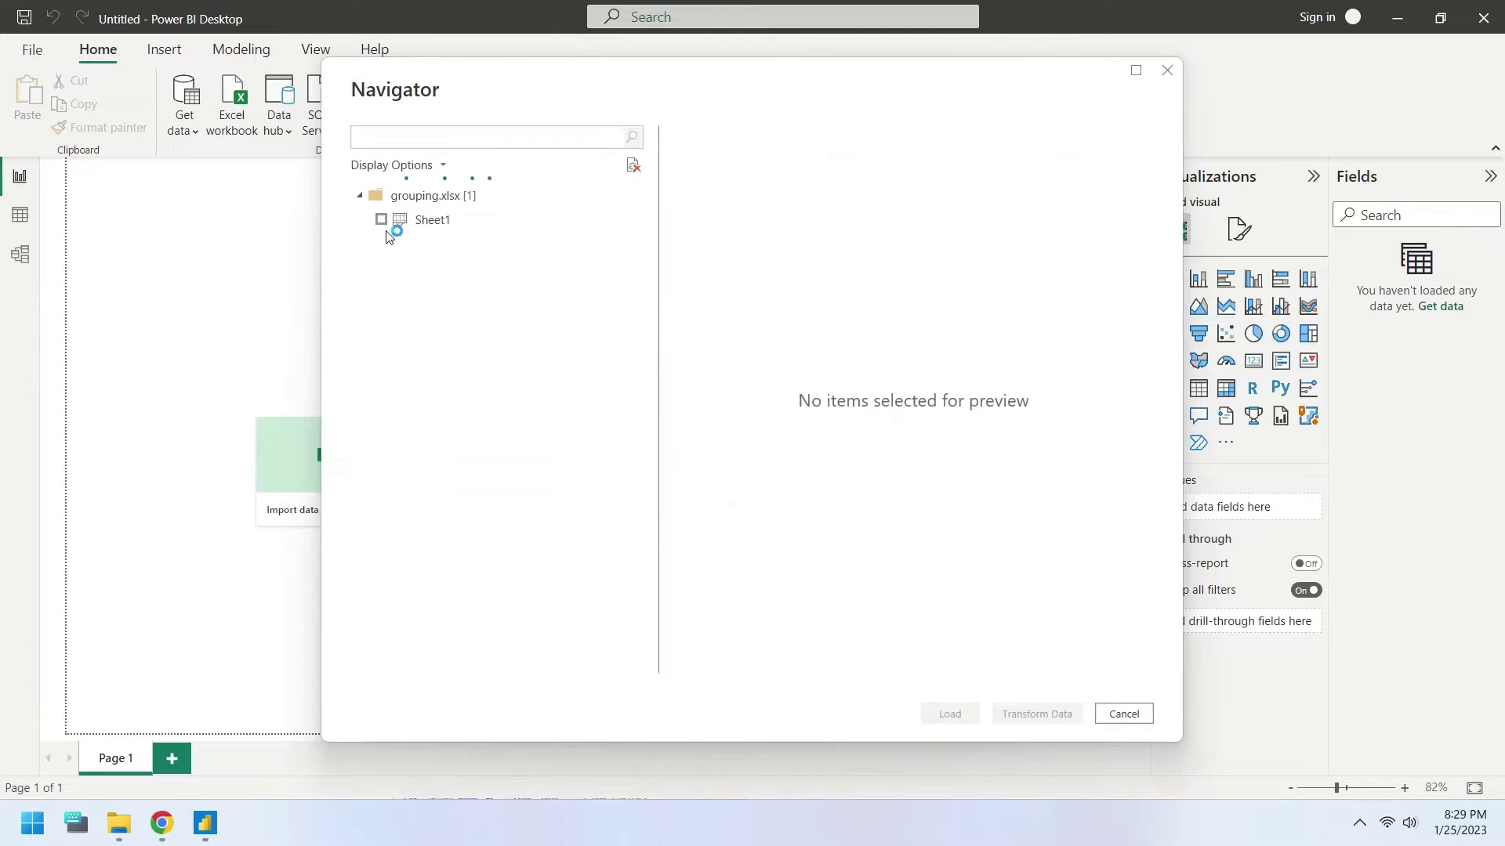
Tick Sheet1 in the Navigator and load it into the report.
click(381, 222)
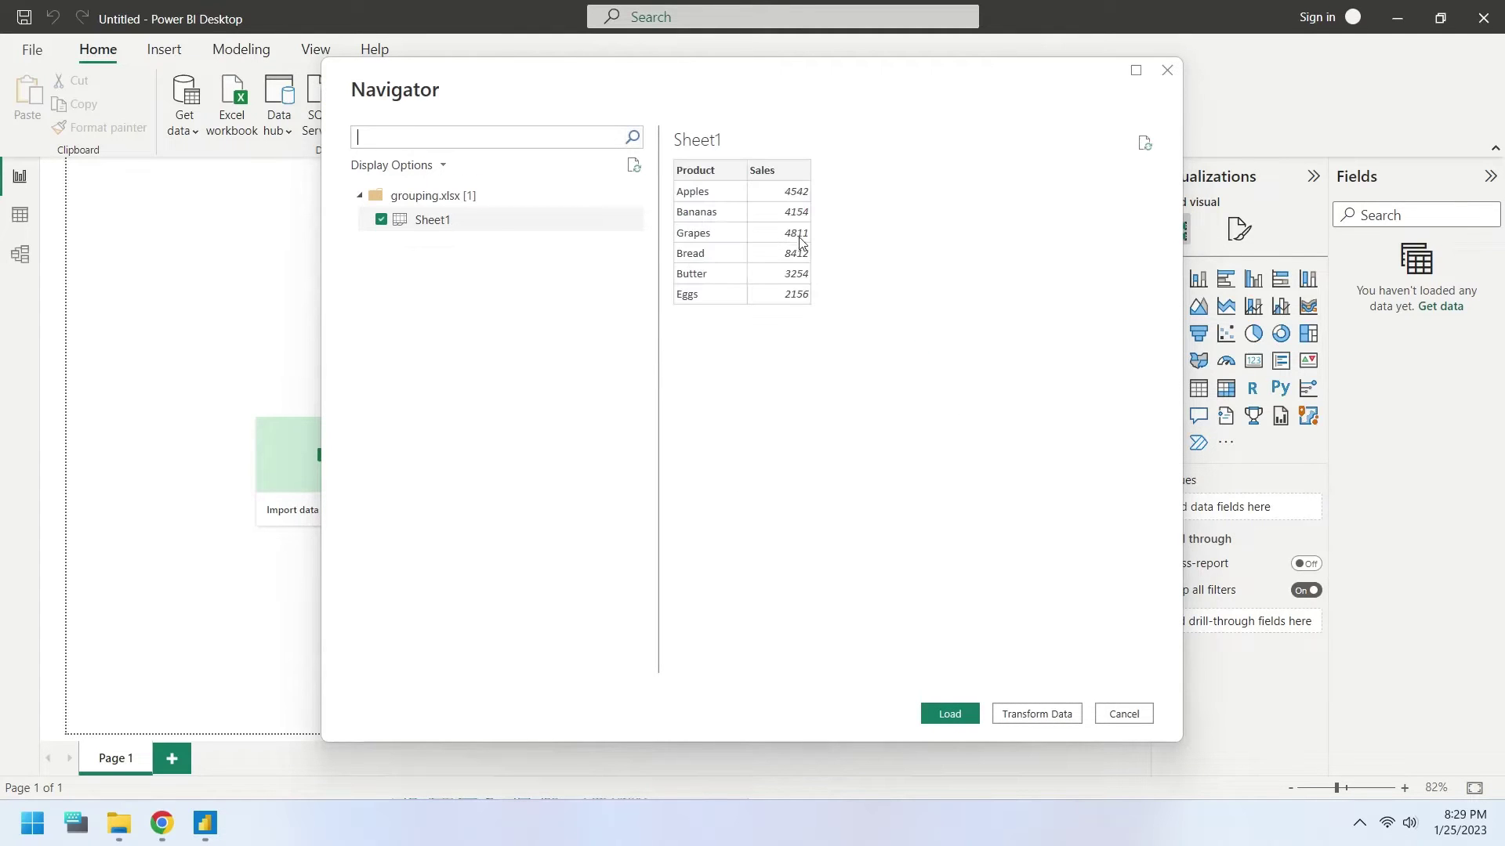
click(948, 715)
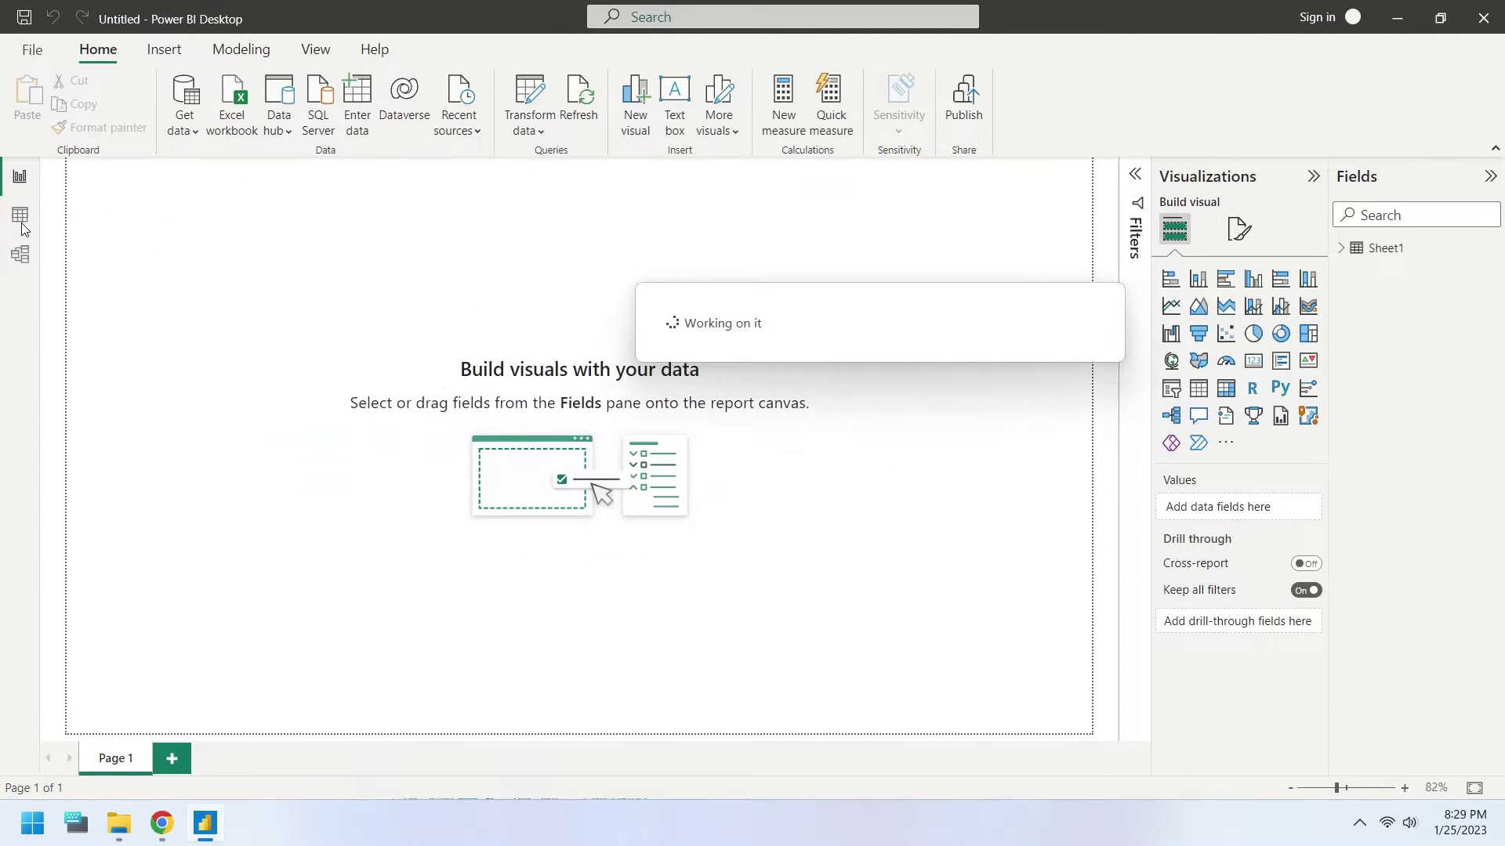
Give the Sheet1 Sales column thousands separators in Data view, then return to Report view.
click(1375, 249)
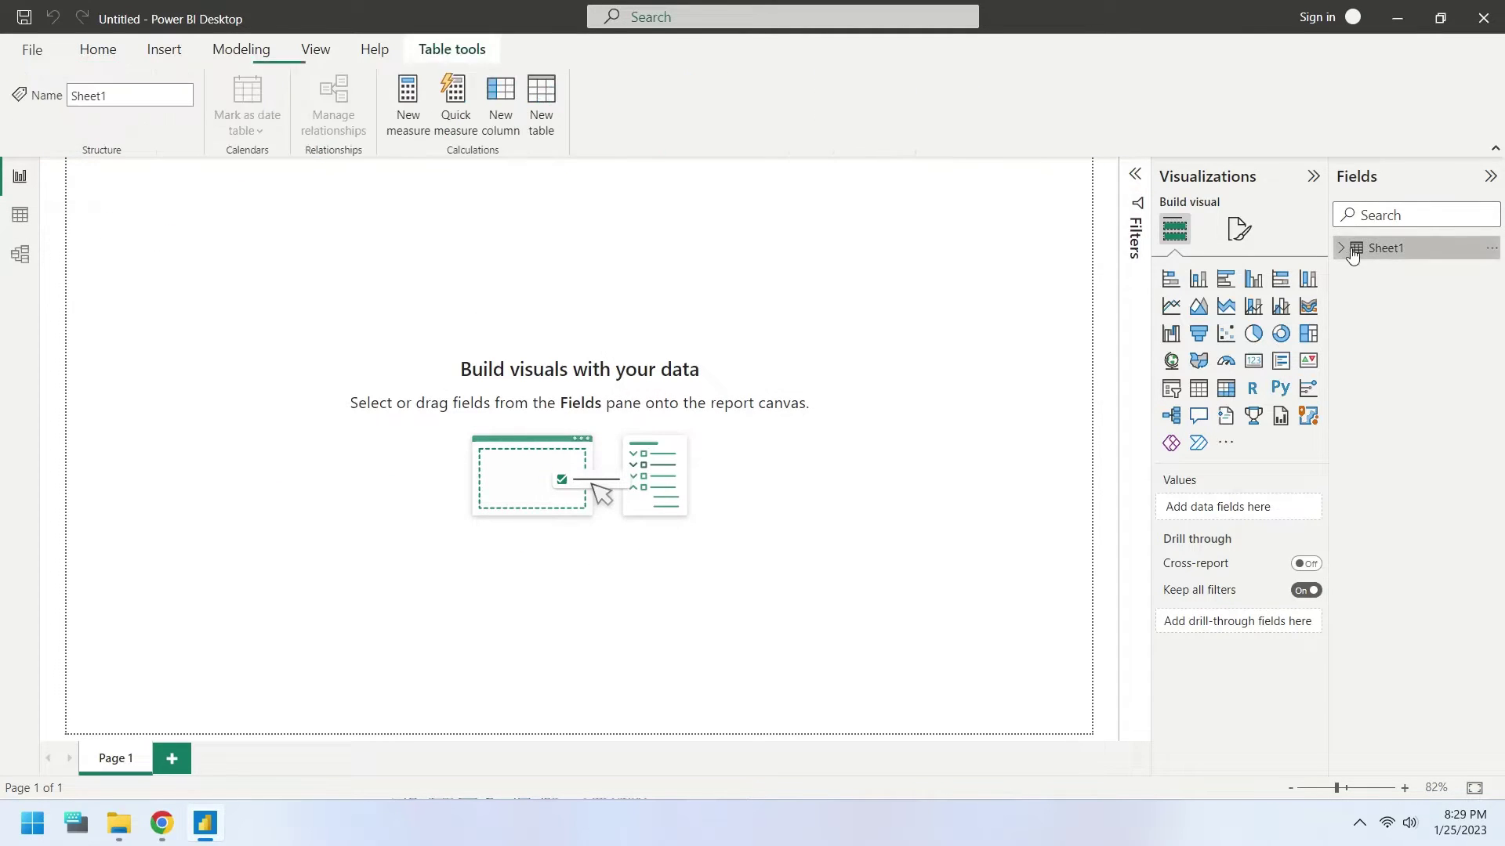
click(21, 214)
click(127, 204)
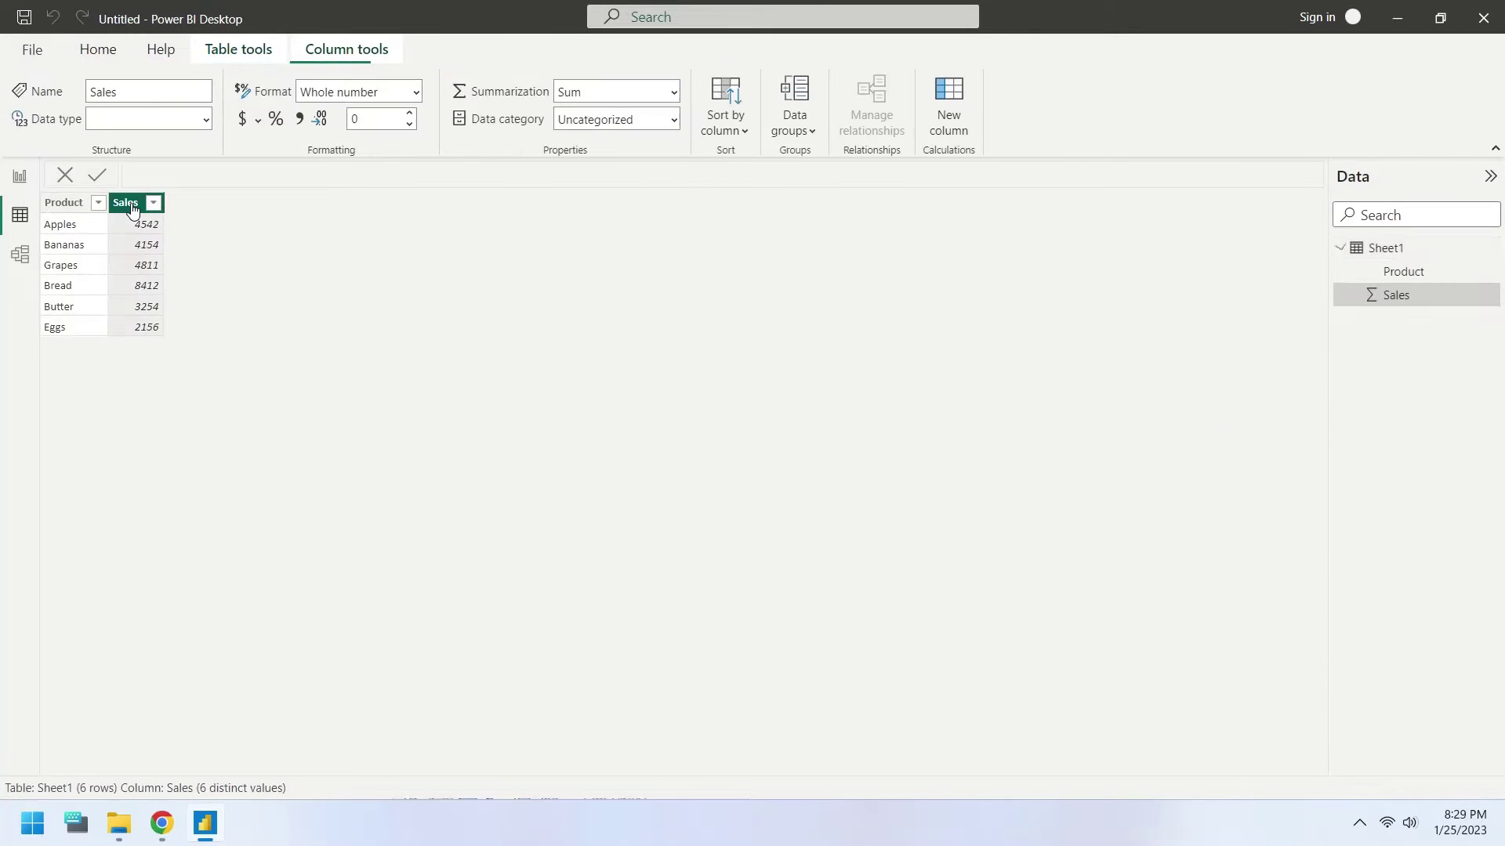
click(302, 121)
click(20, 176)
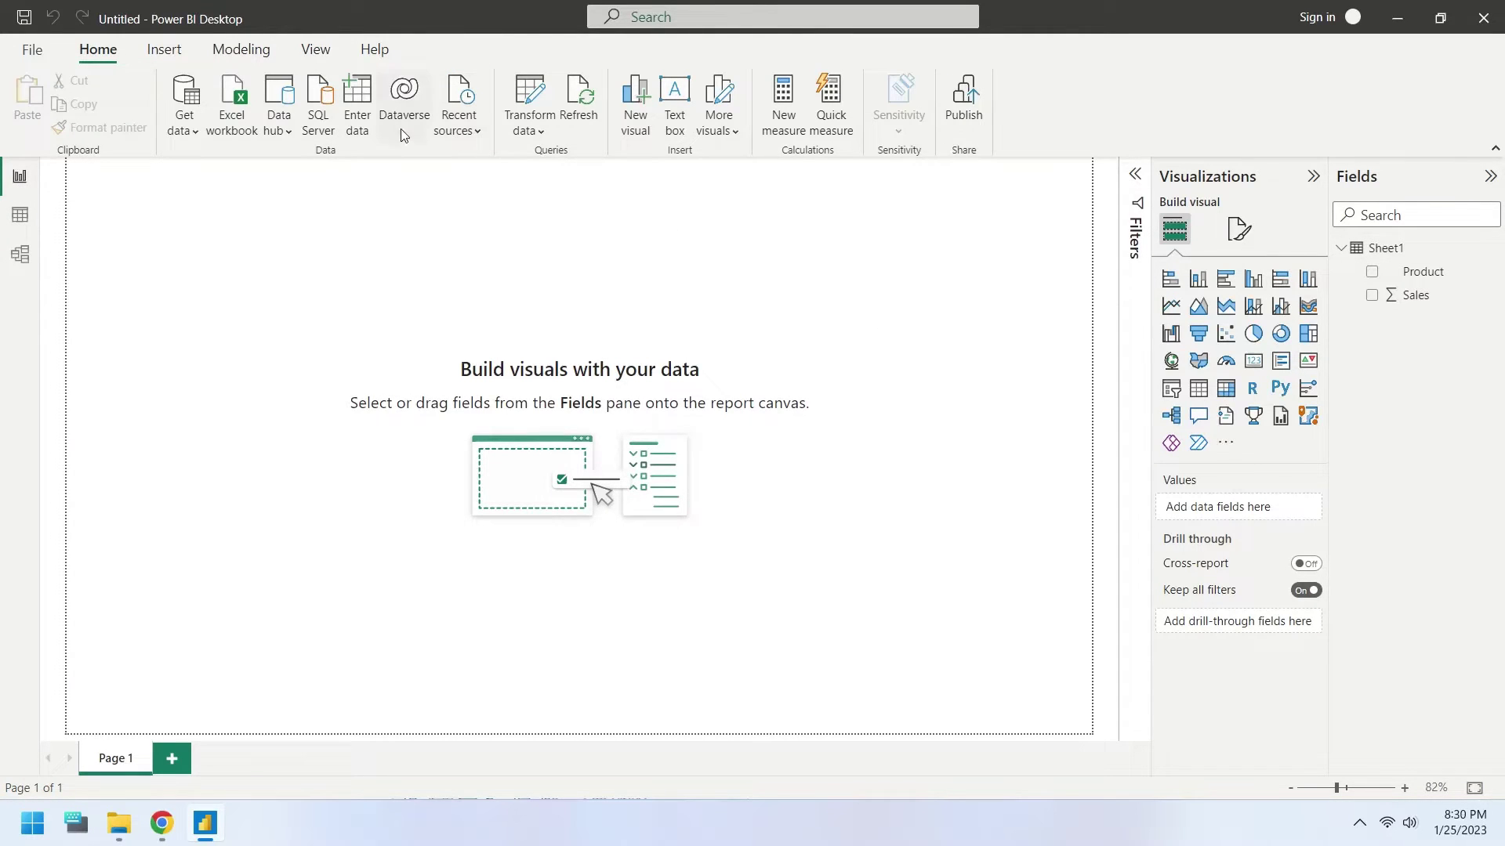
Add a wide text box across the top of the page for the title.
click(674, 101)
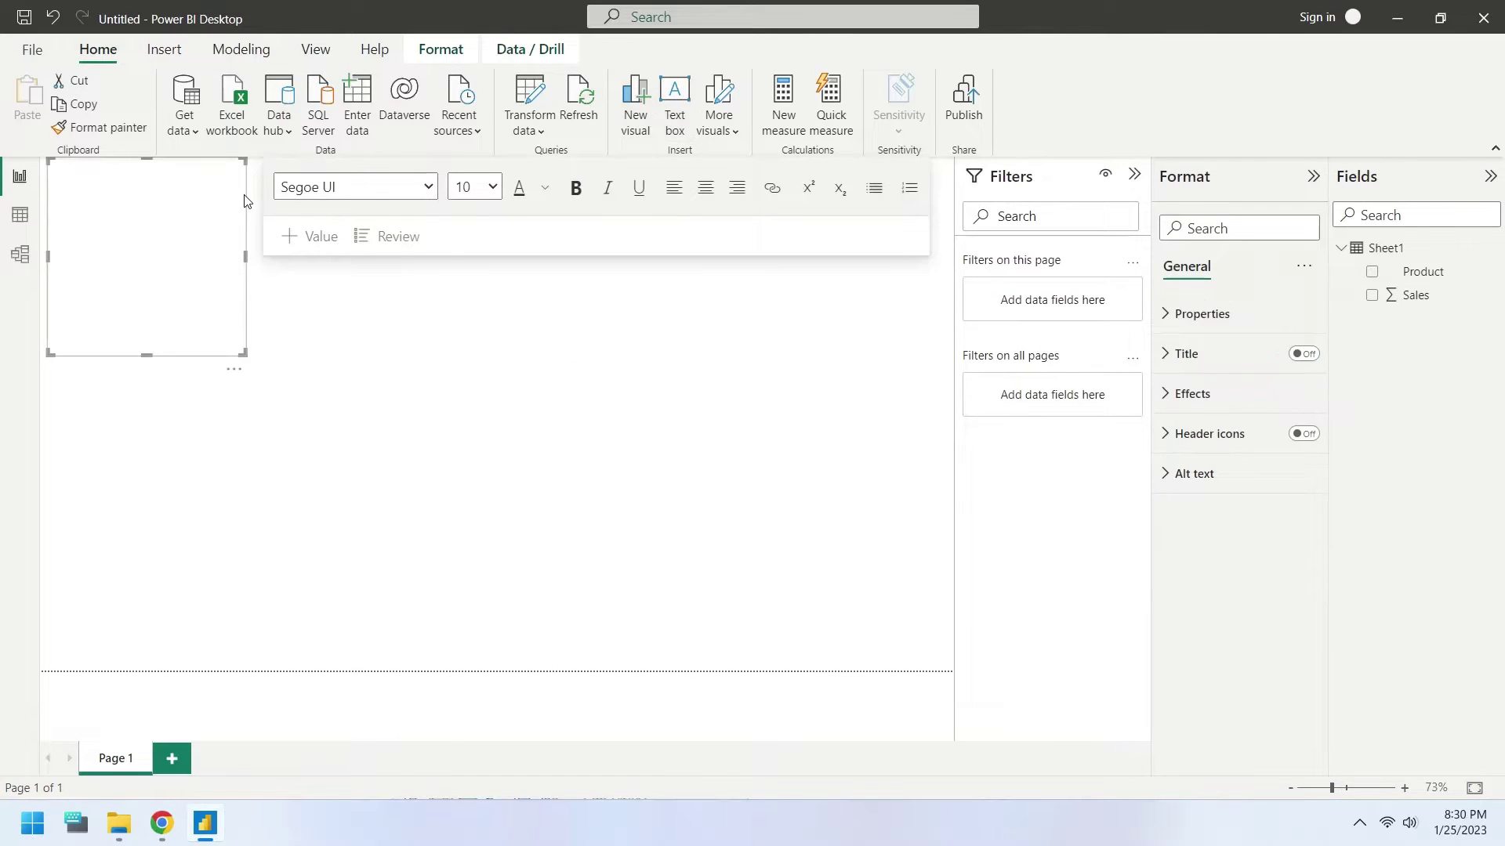
drag(244, 202, 246, 209)
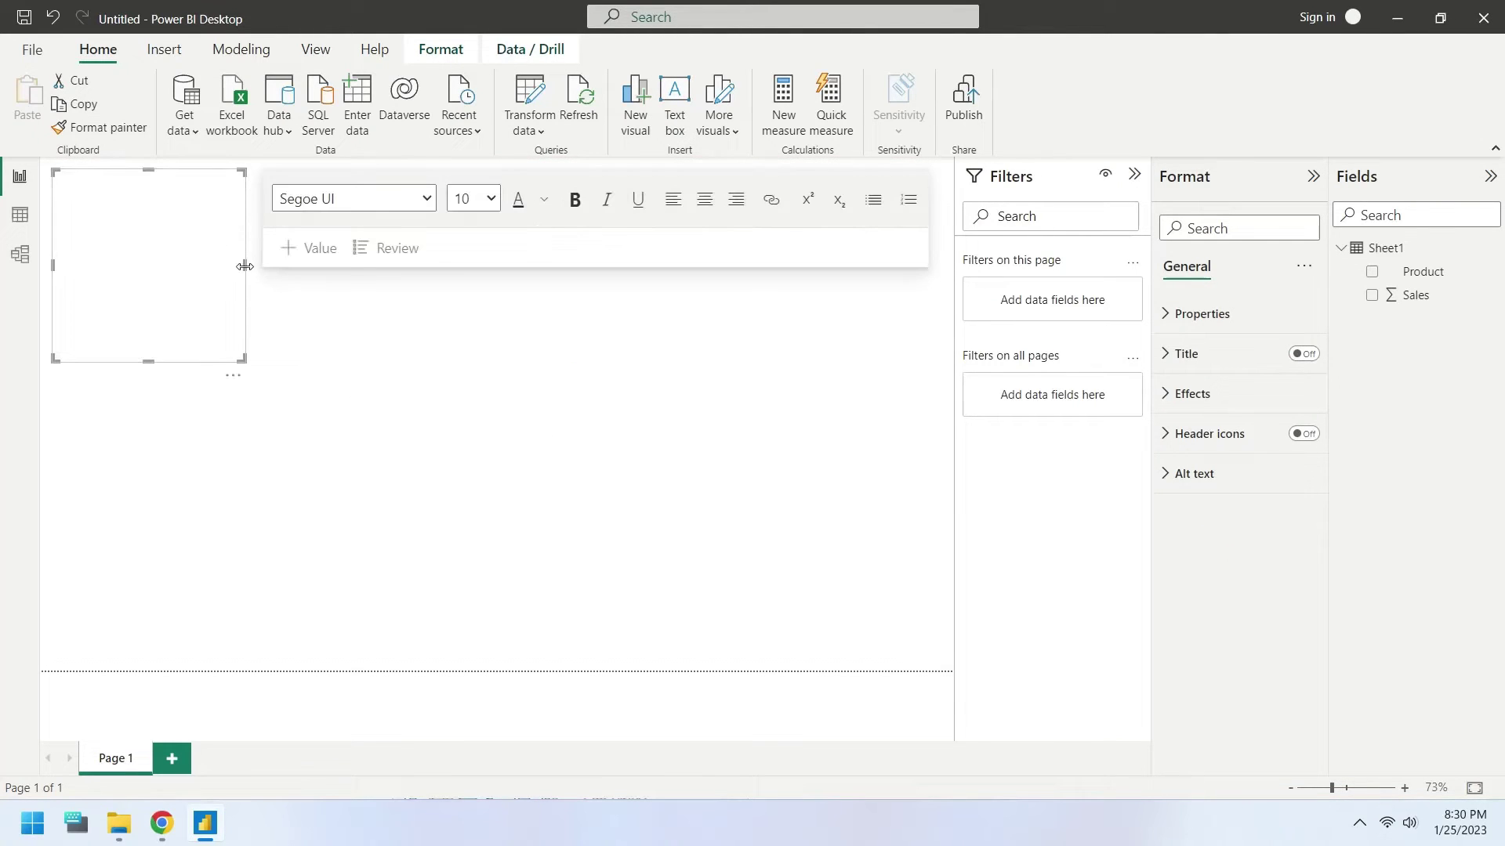
drag(259, 265, 941, 278)
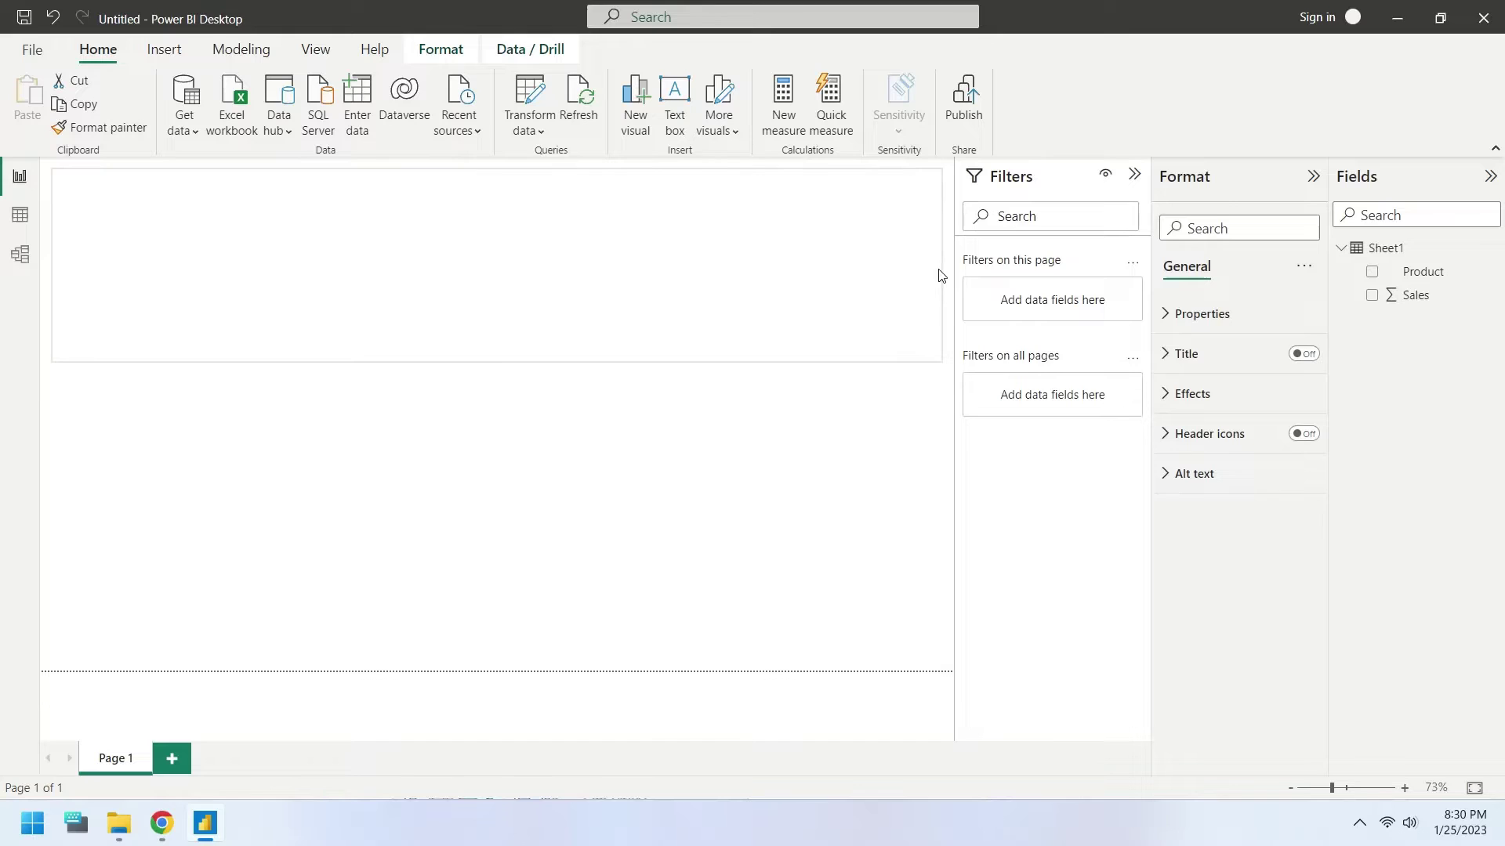
click(484, 256)
text(Grouping Data in Power BI)
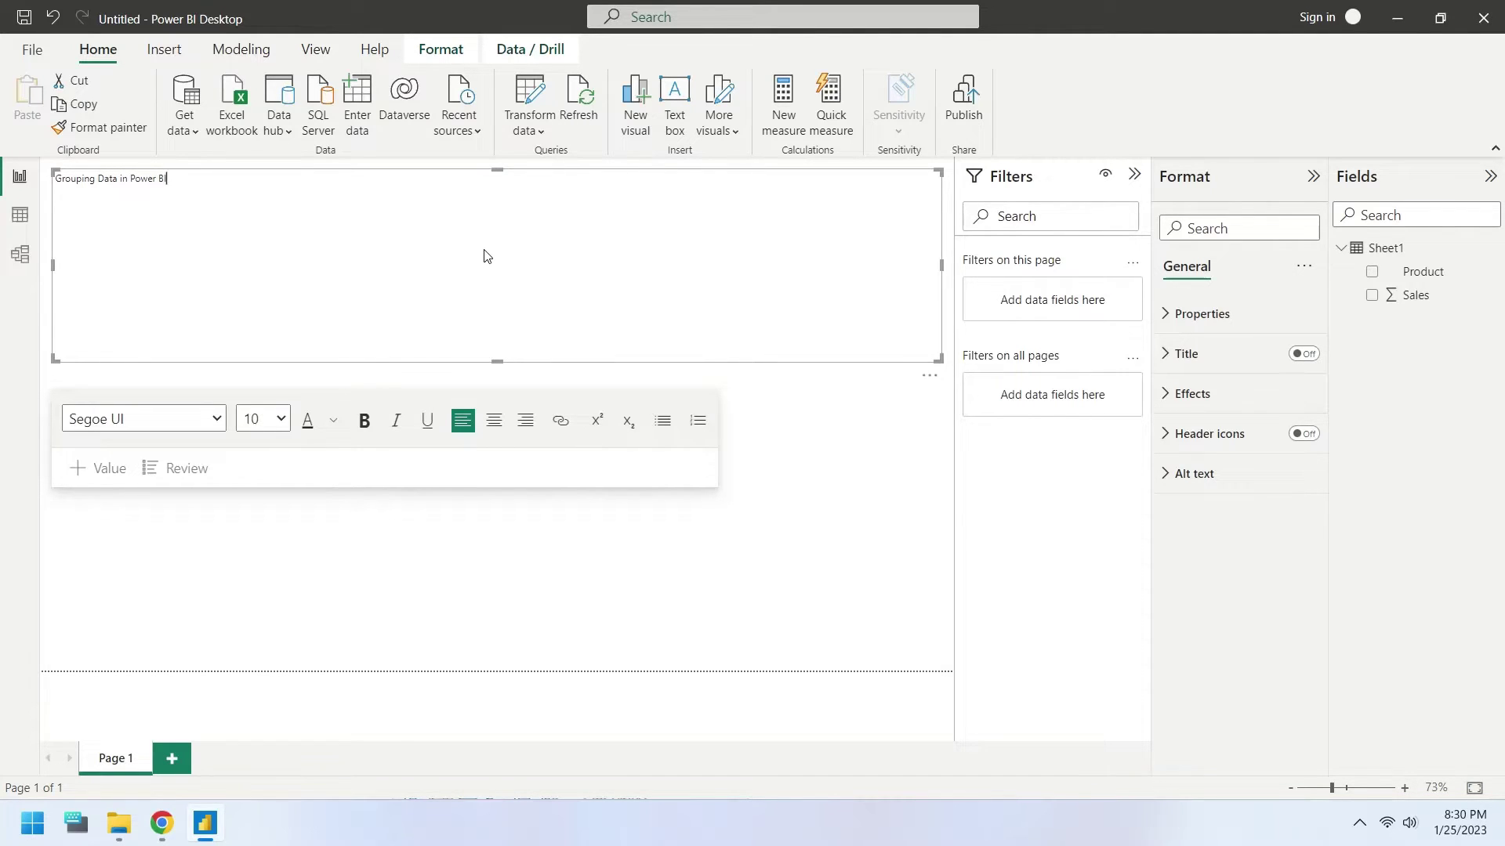
Set the title text to size 32, shrink its box to fit, and keep it left-aligned.
key(ctrl+a)
click(280, 420)
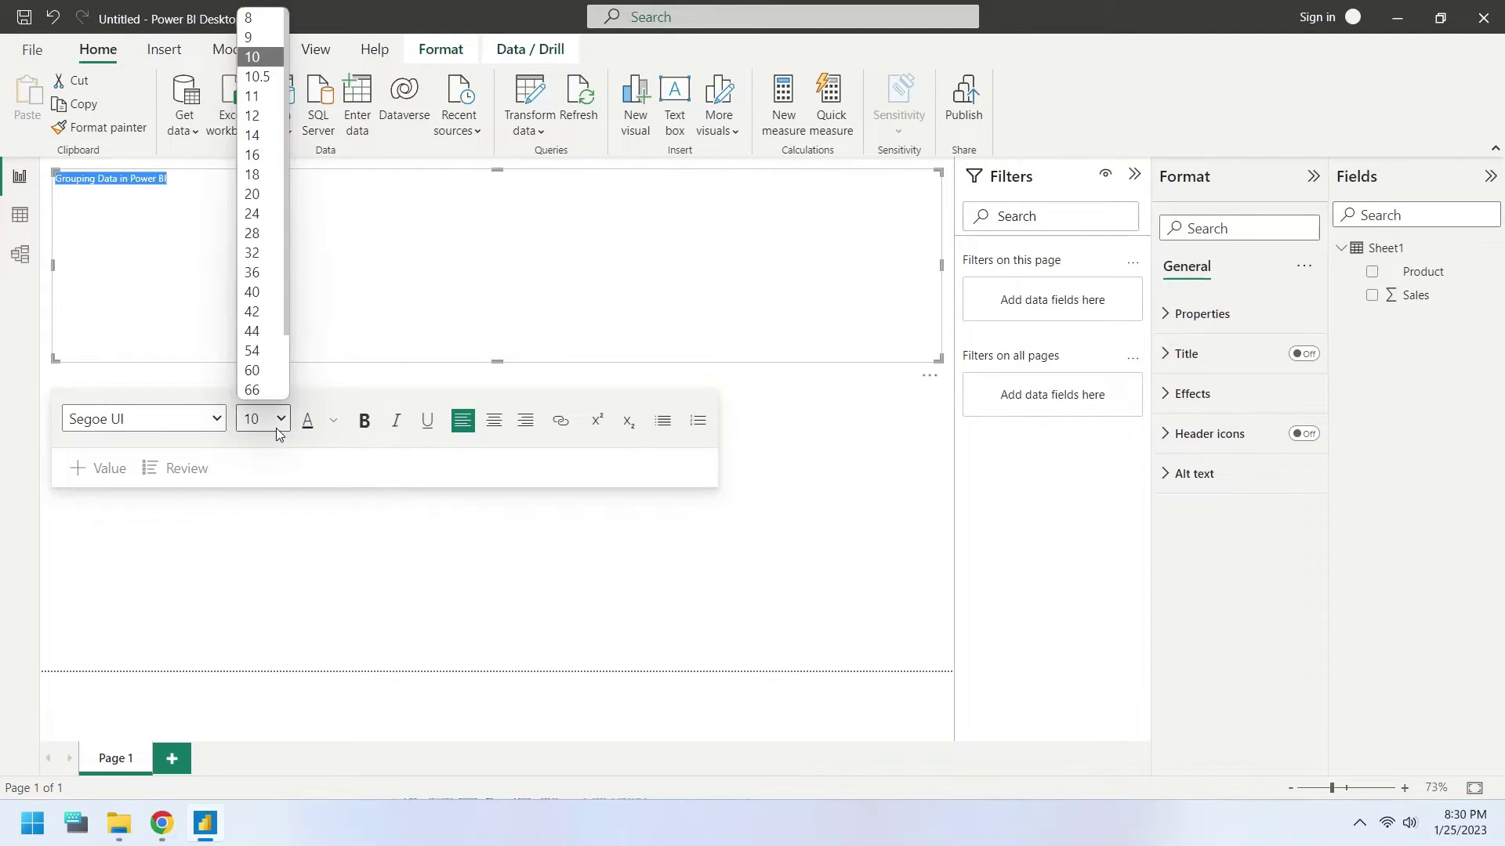
click(263, 216)
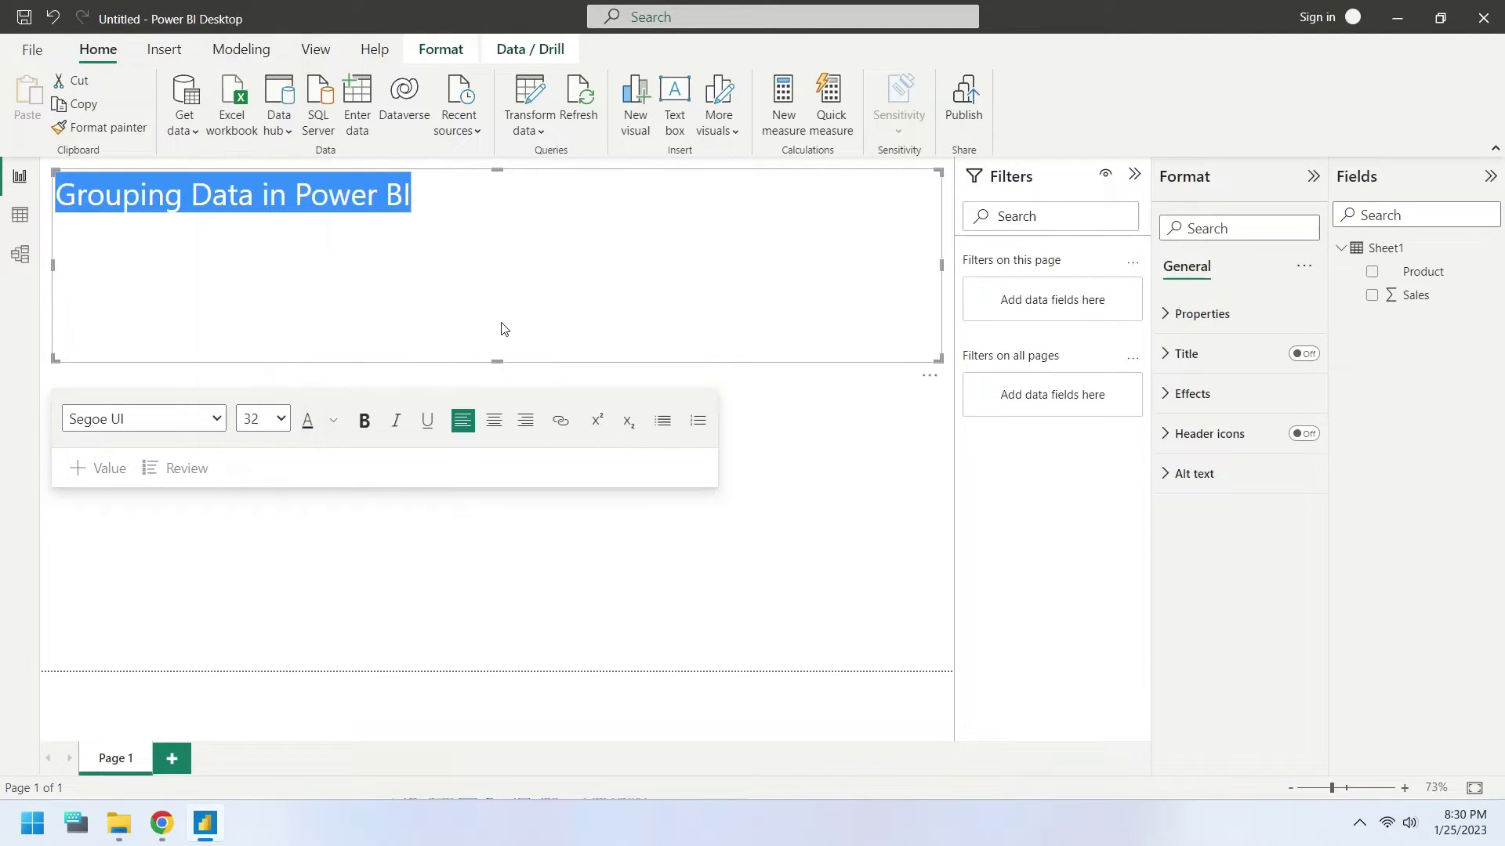
drag(497, 359, 498, 223)
click(491, 271)
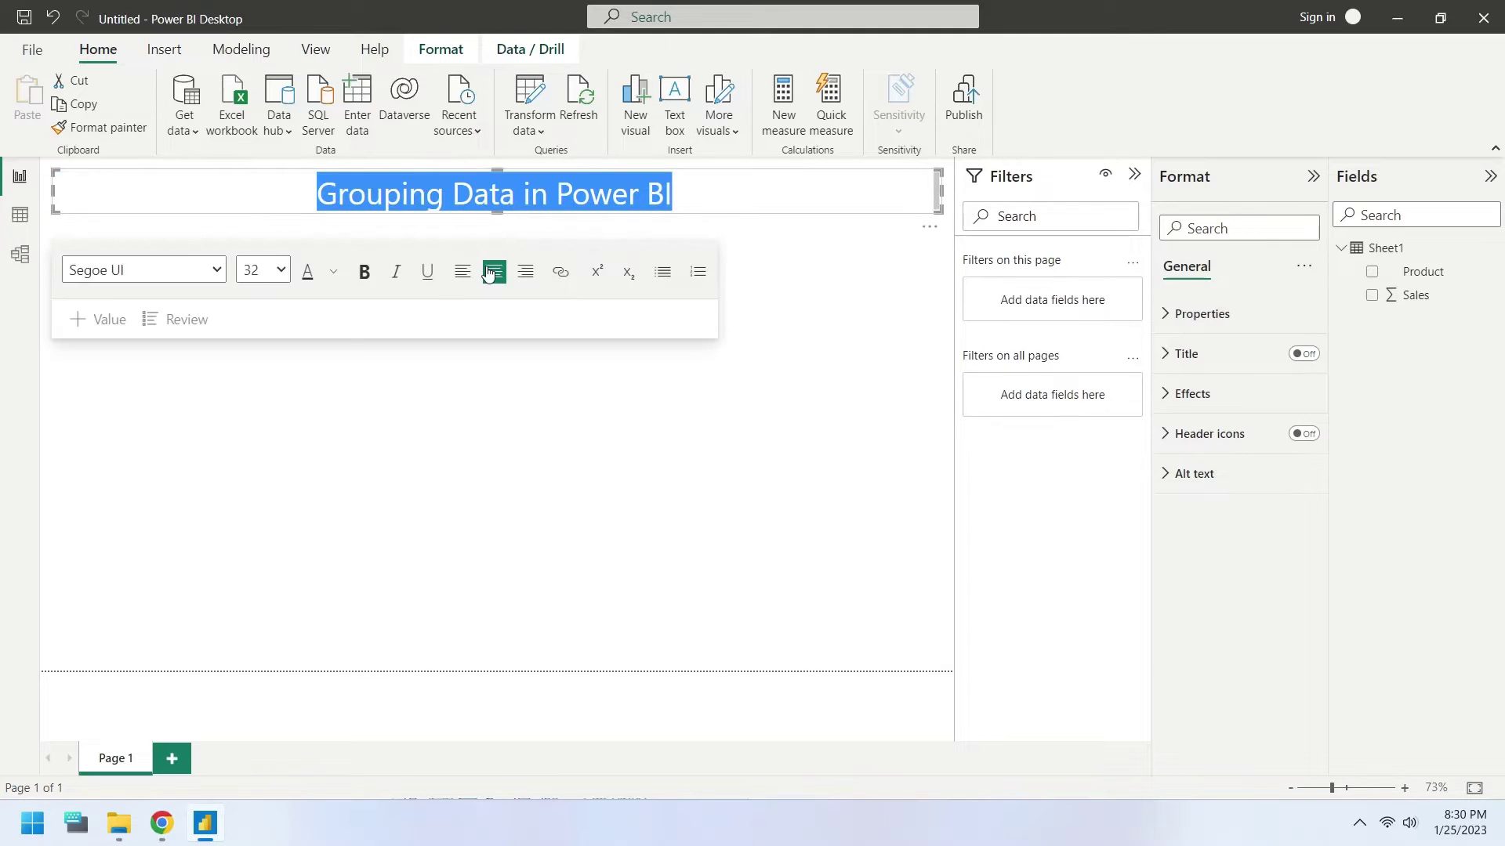
click(462, 272)
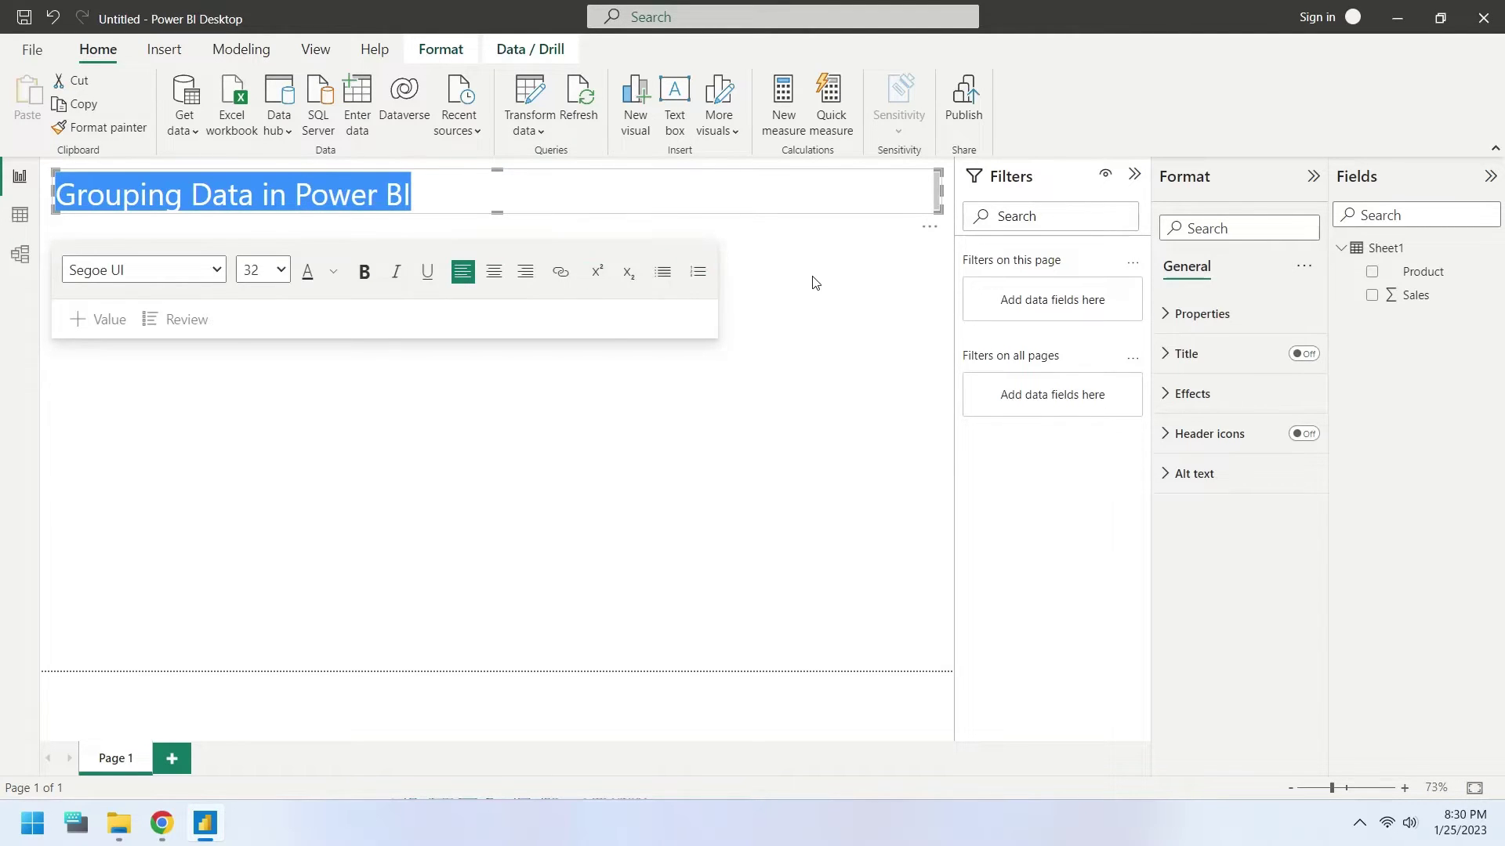
click(694, 309)
click(583, 182)
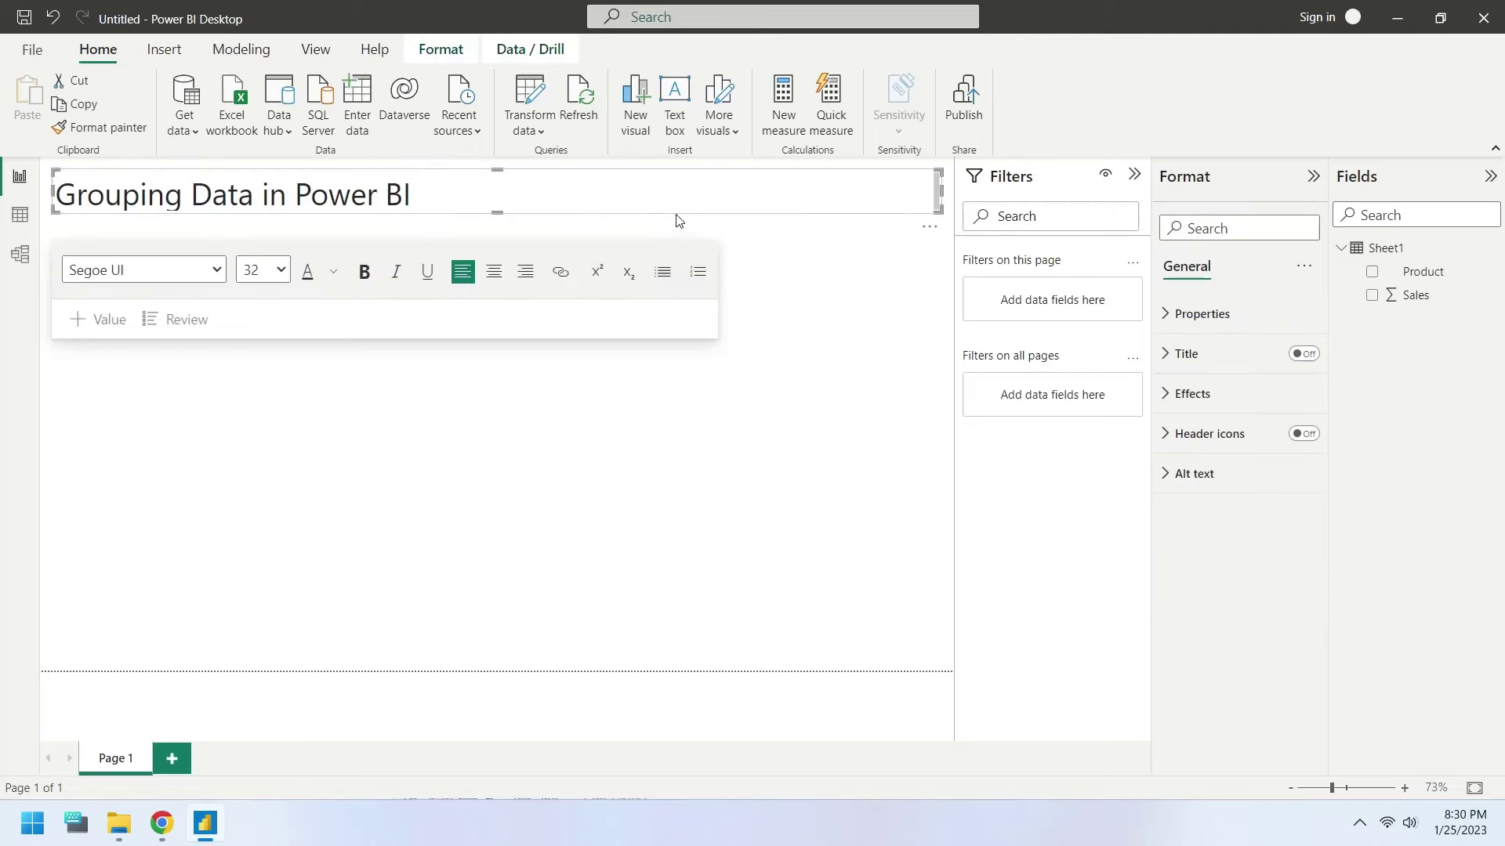
Collapse the Filters pane and turn on a visual border for the title box.
click(1135, 177)
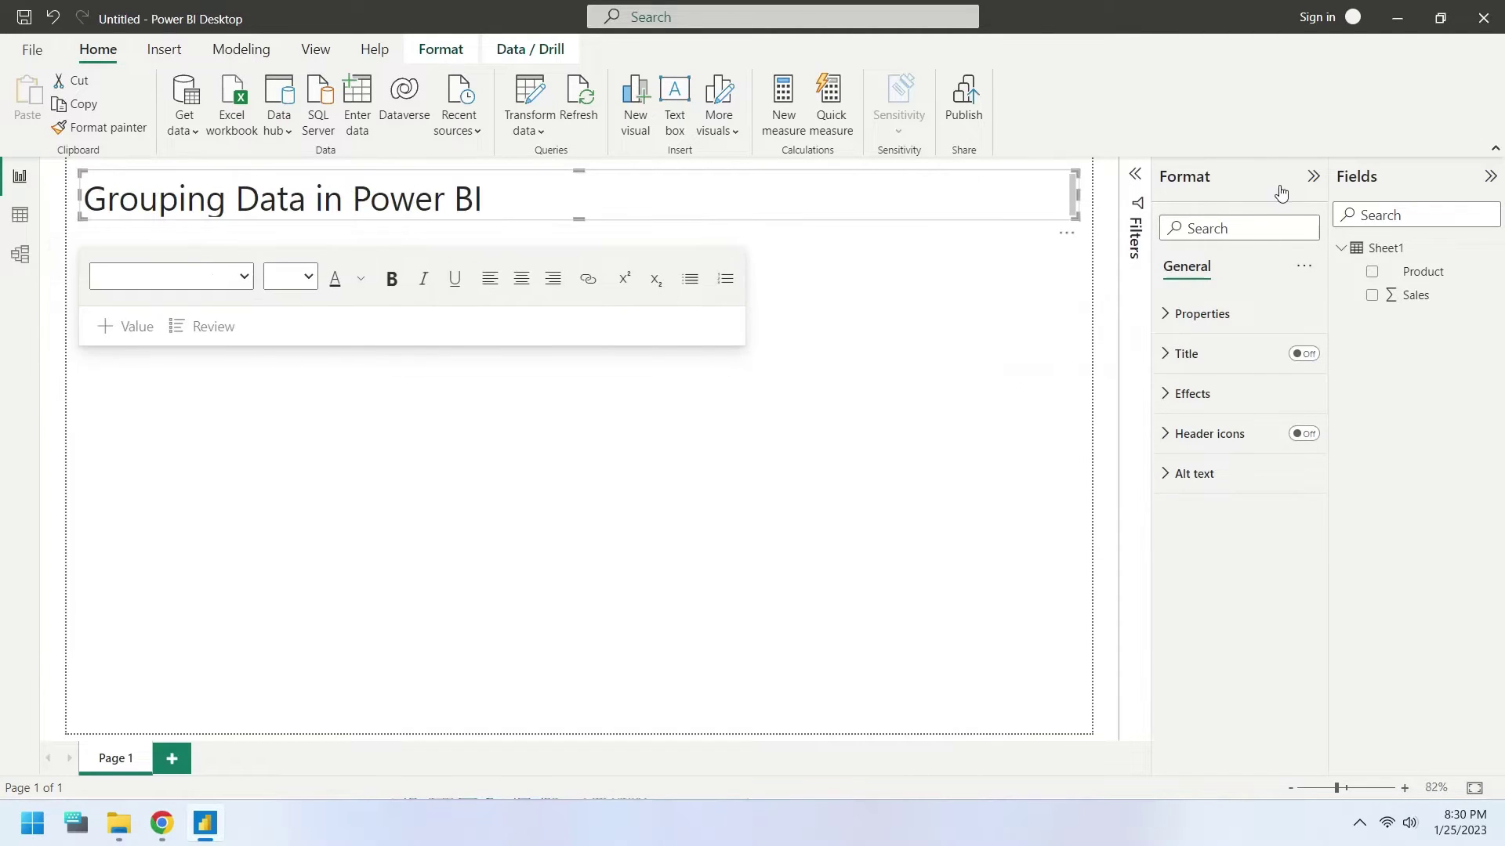
click(1205, 395)
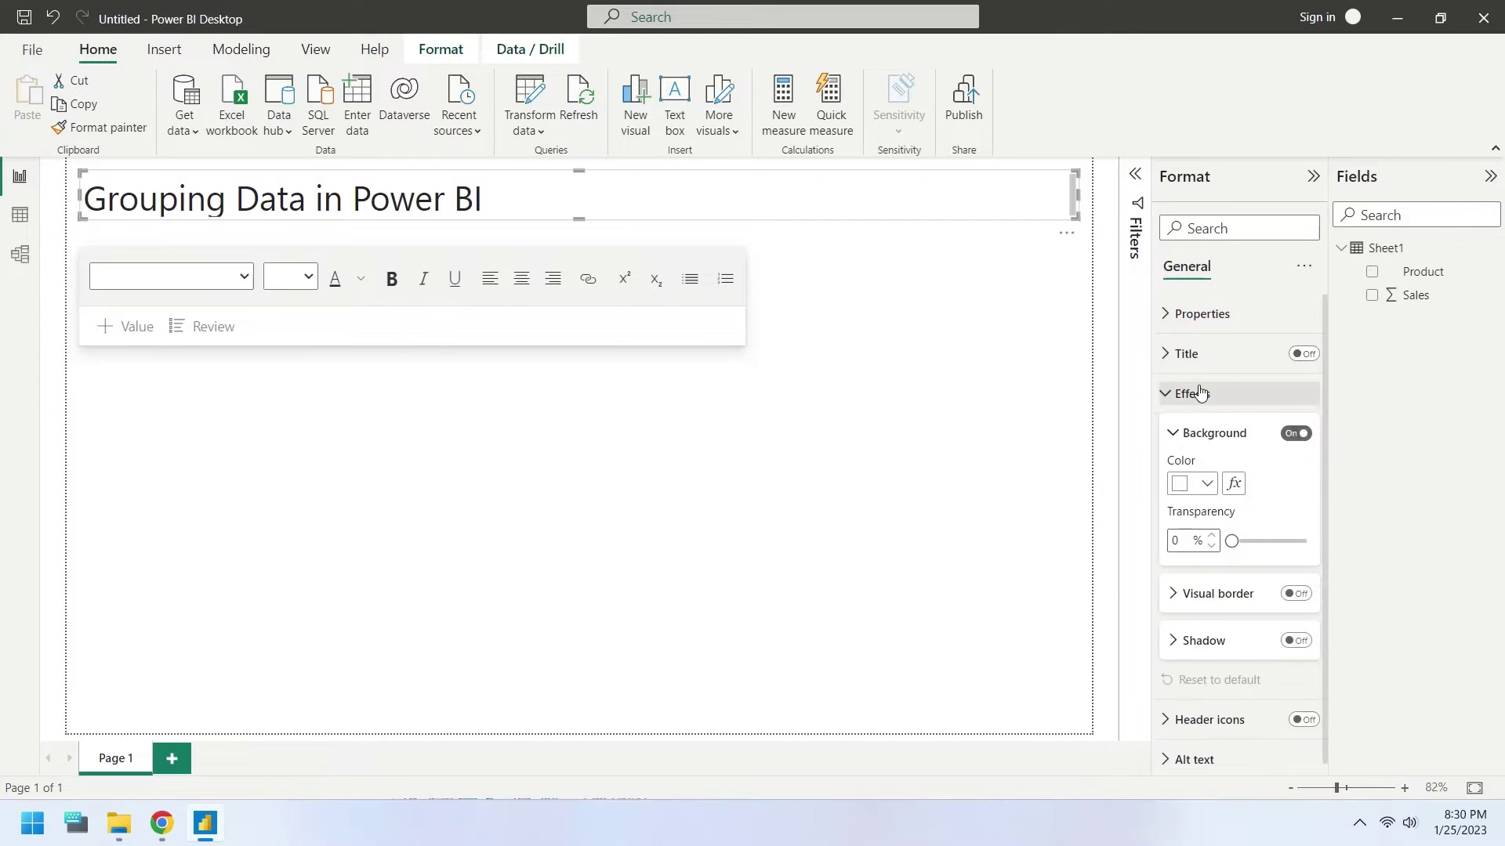
click(1298, 596)
click(819, 554)
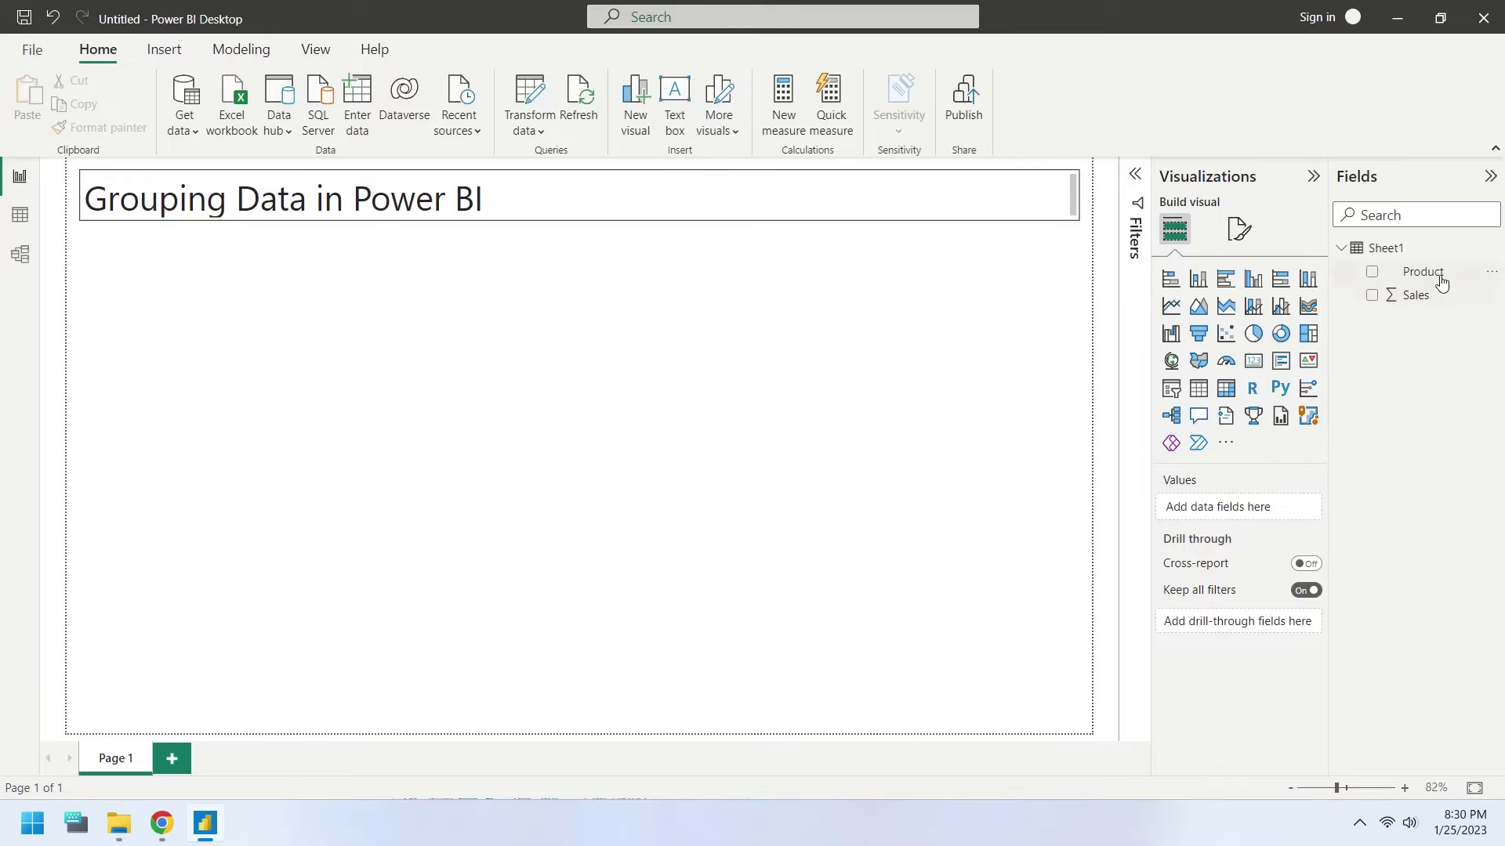
Create a stacked column chart of Product and narrow it to the left side.
drag(1417, 272, 329, 359)
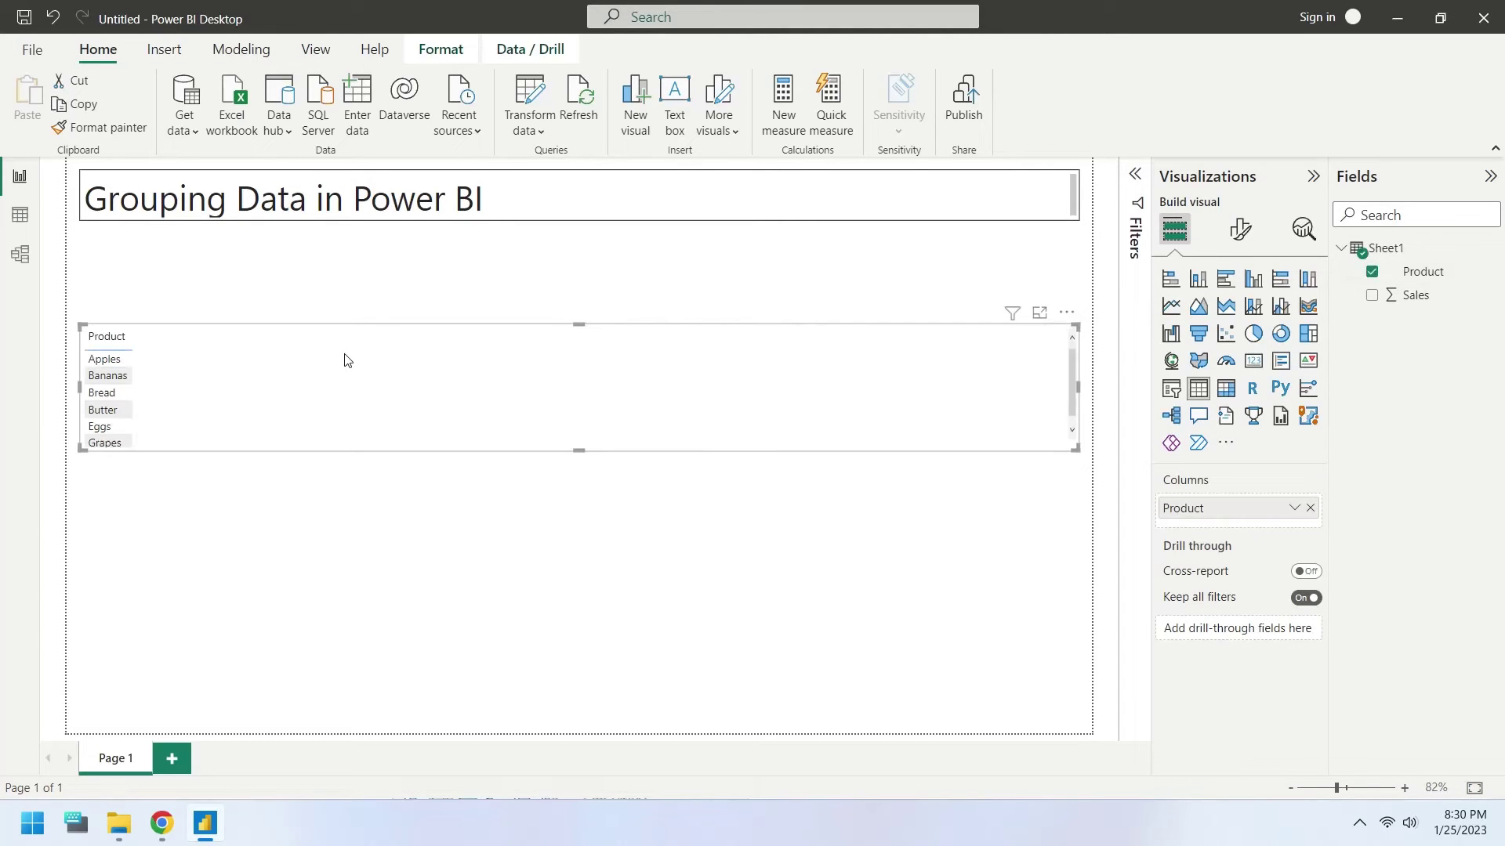
click(1198, 279)
drag(1079, 388, 437, 389)
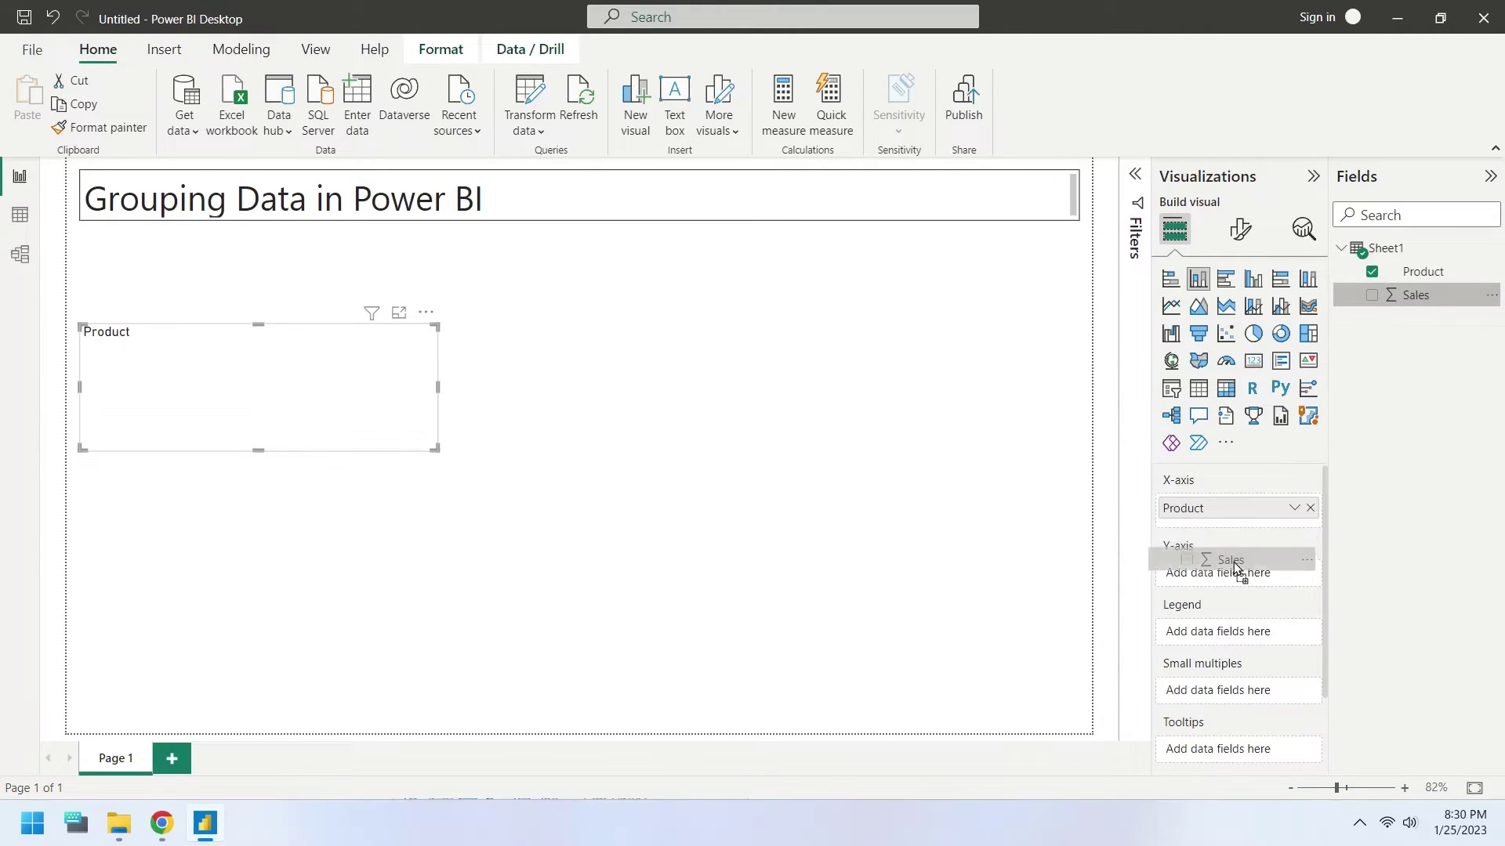
Plot Sales on the Y-axis, rename 'Sum of Sales' to 'Sales', and lengthen the chart.
mouse_move(1414, 295)
mouse_down()
mouse_move(1211, 573)
mouse_move(1164, 573)
mouse_up()
double_click(1208, 573)
key(Escape)
key(BackSpace)
key(Return)
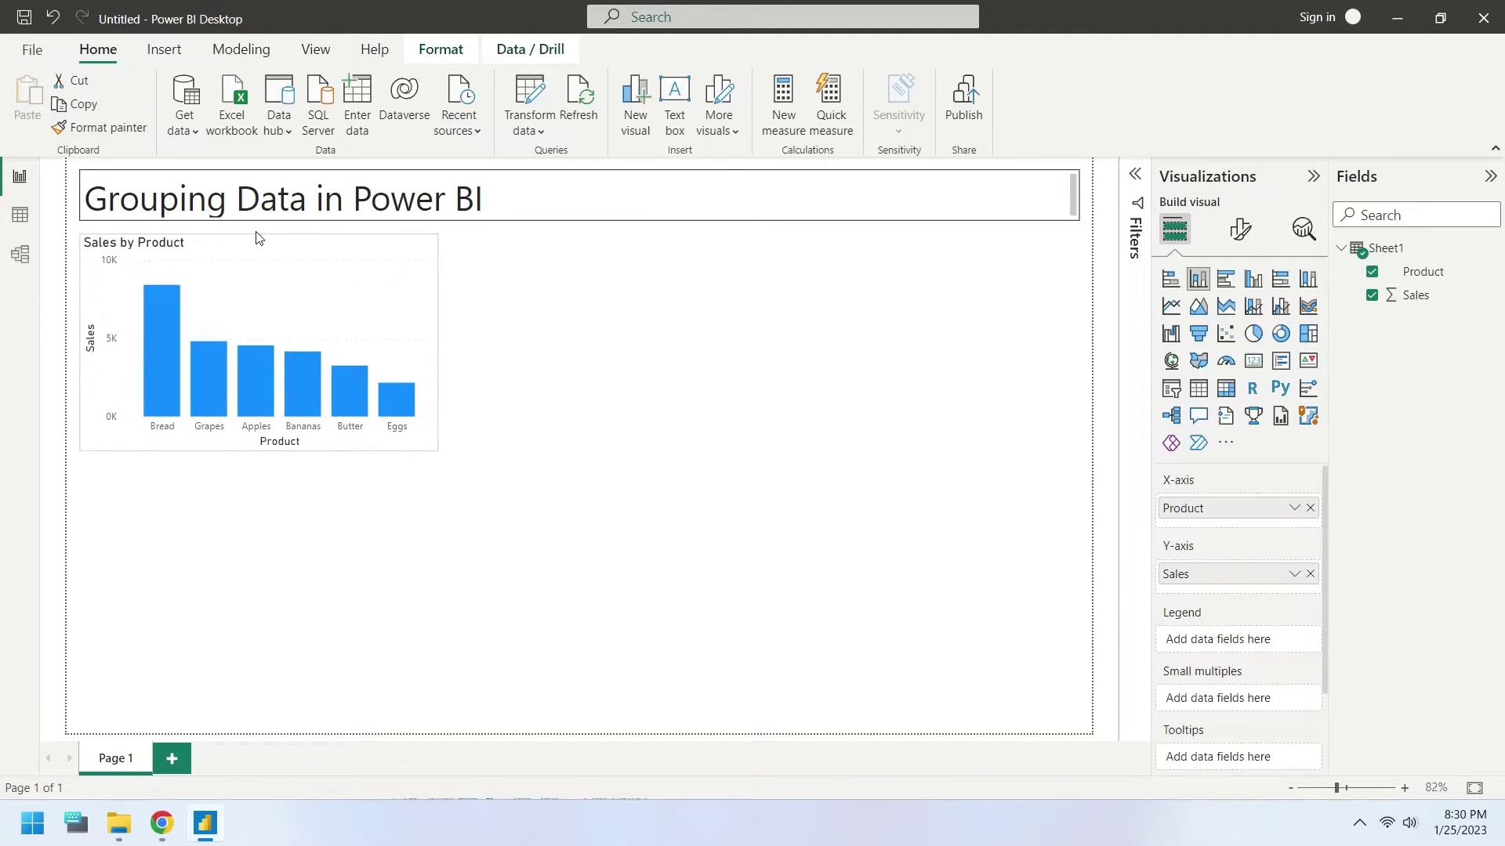
drag(265, 454, 262, 718)
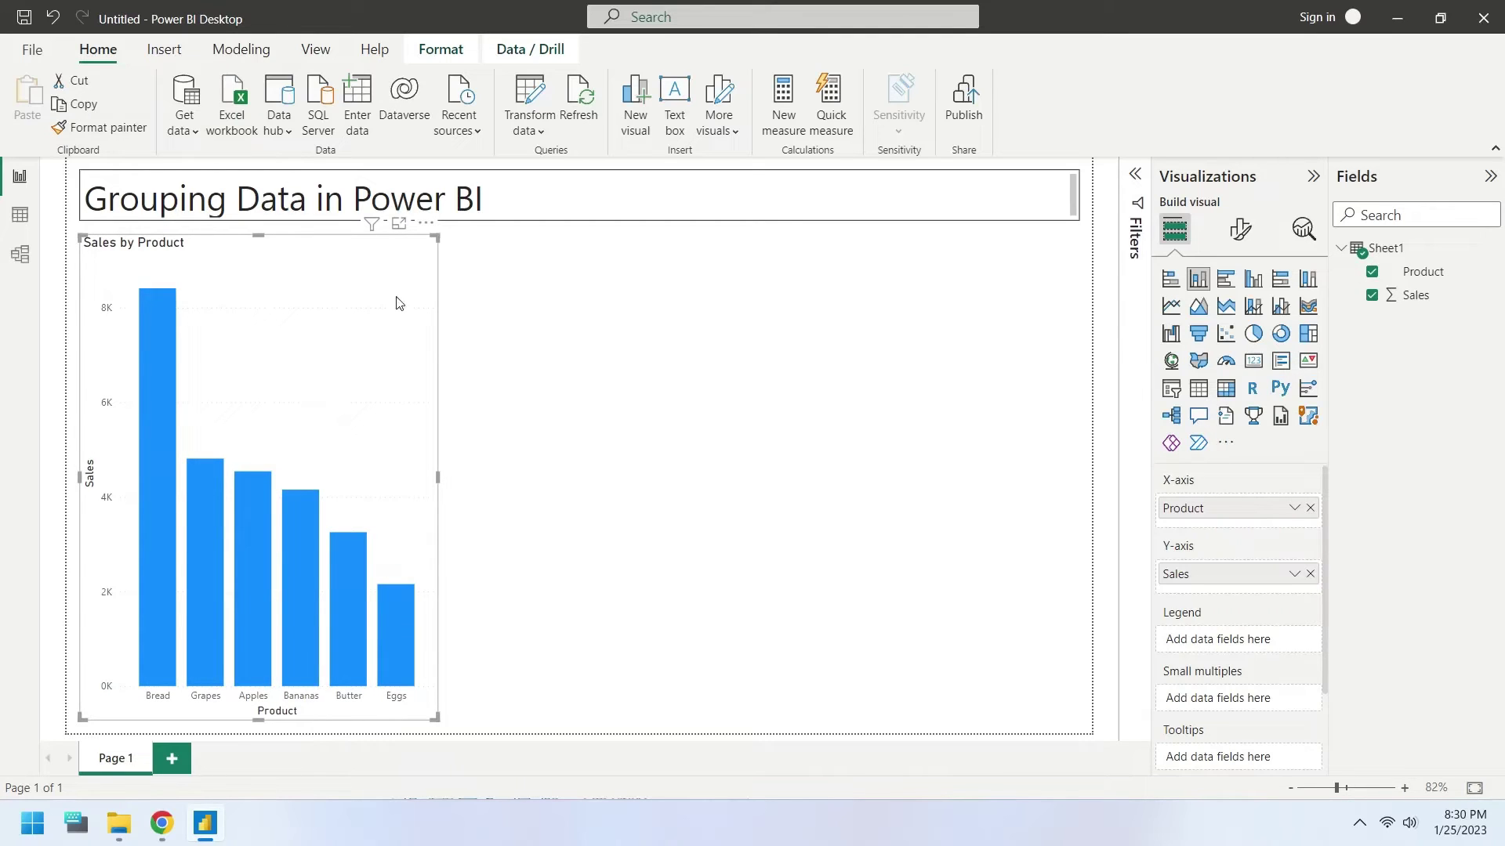
Turn on the column chart's visual border under General > Effects and widen it slightly.
click(1241, 229)
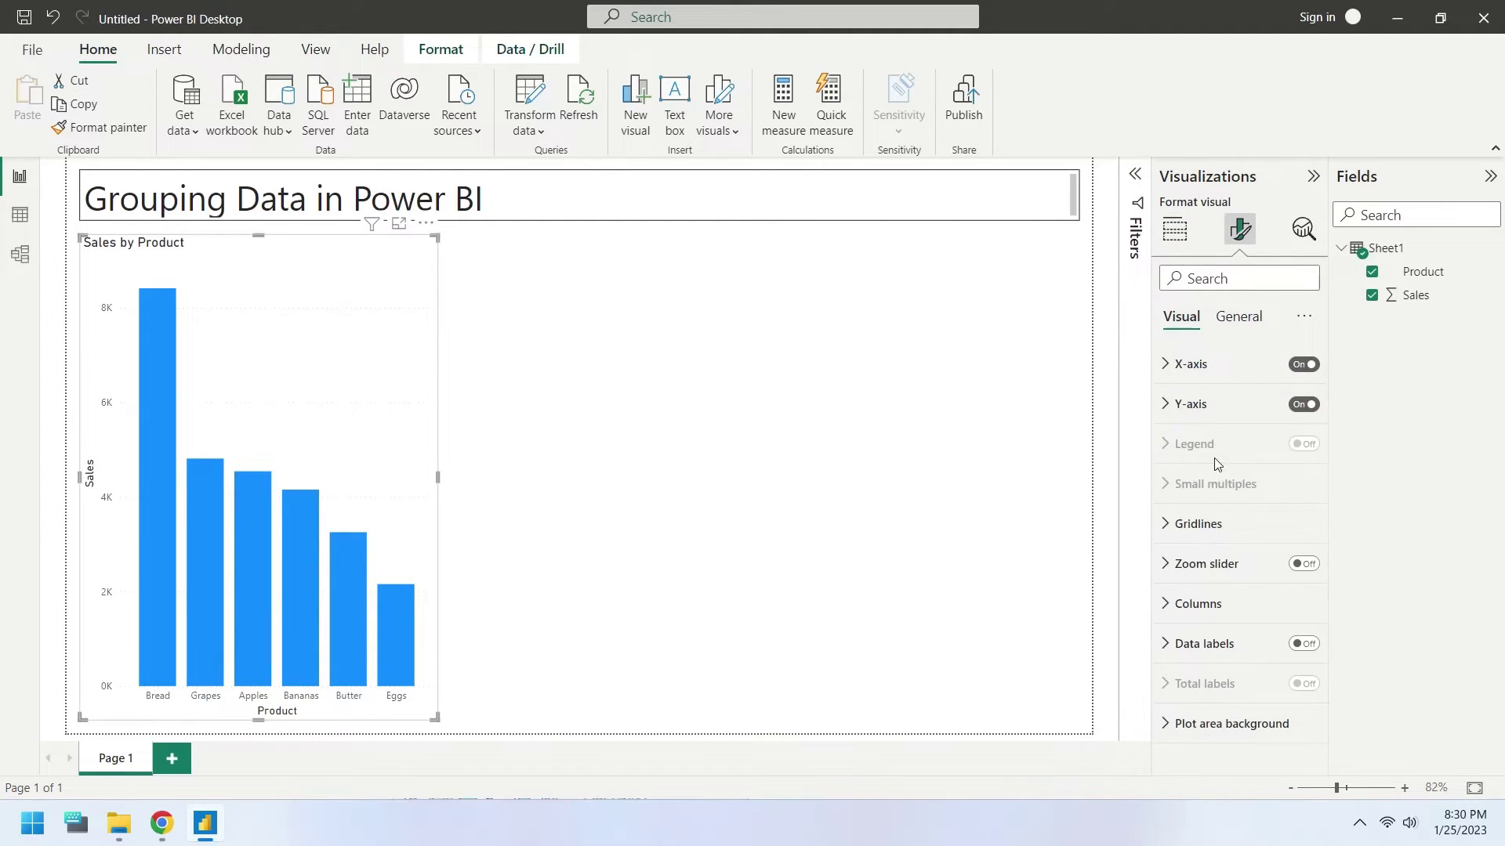
click(1205, 524)
click(1238, 316)
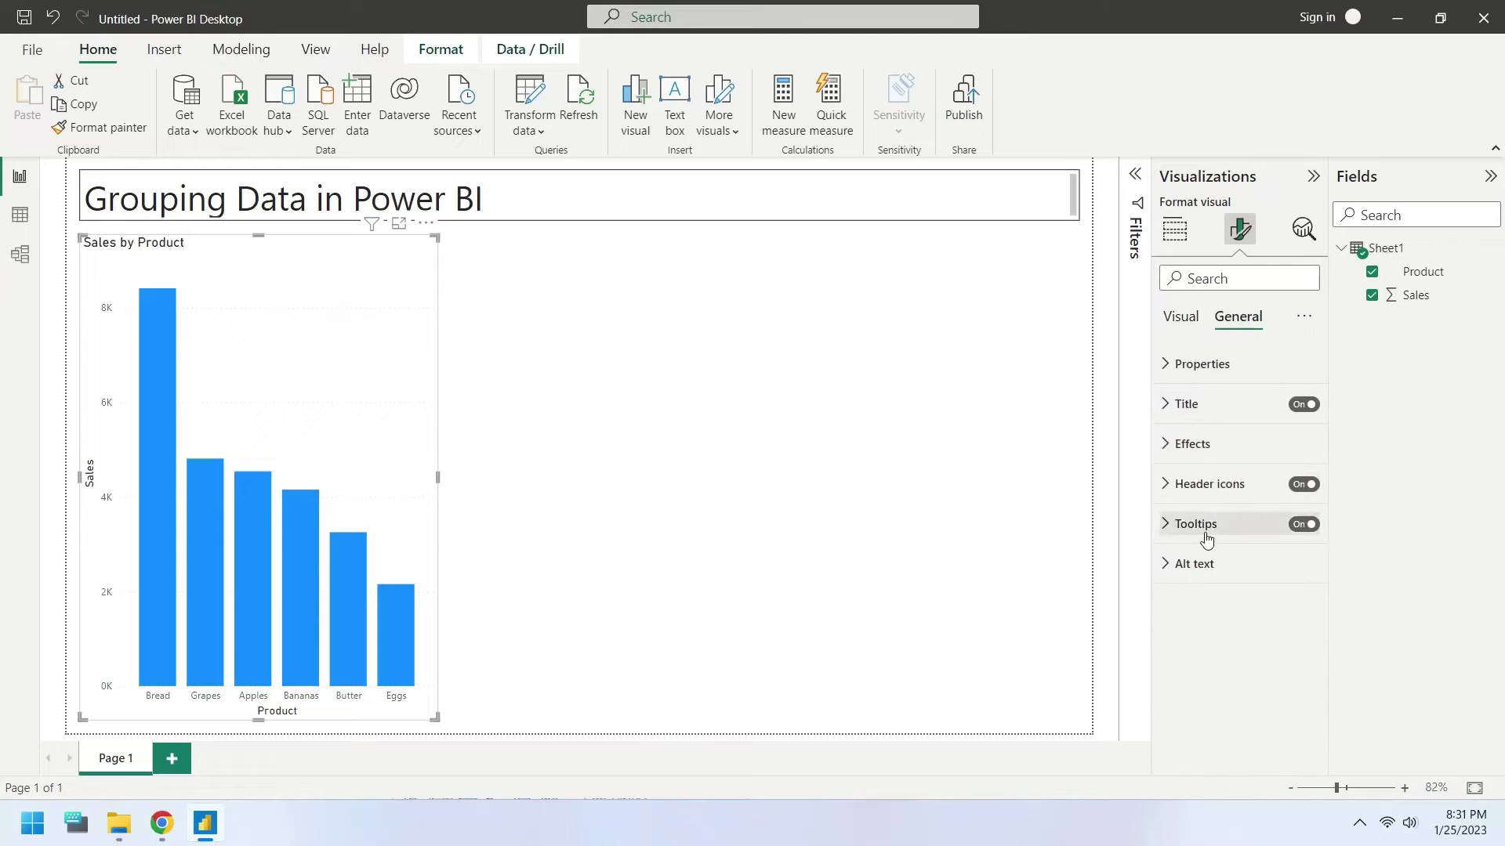
click(1200, 445)
click(1298, 646)
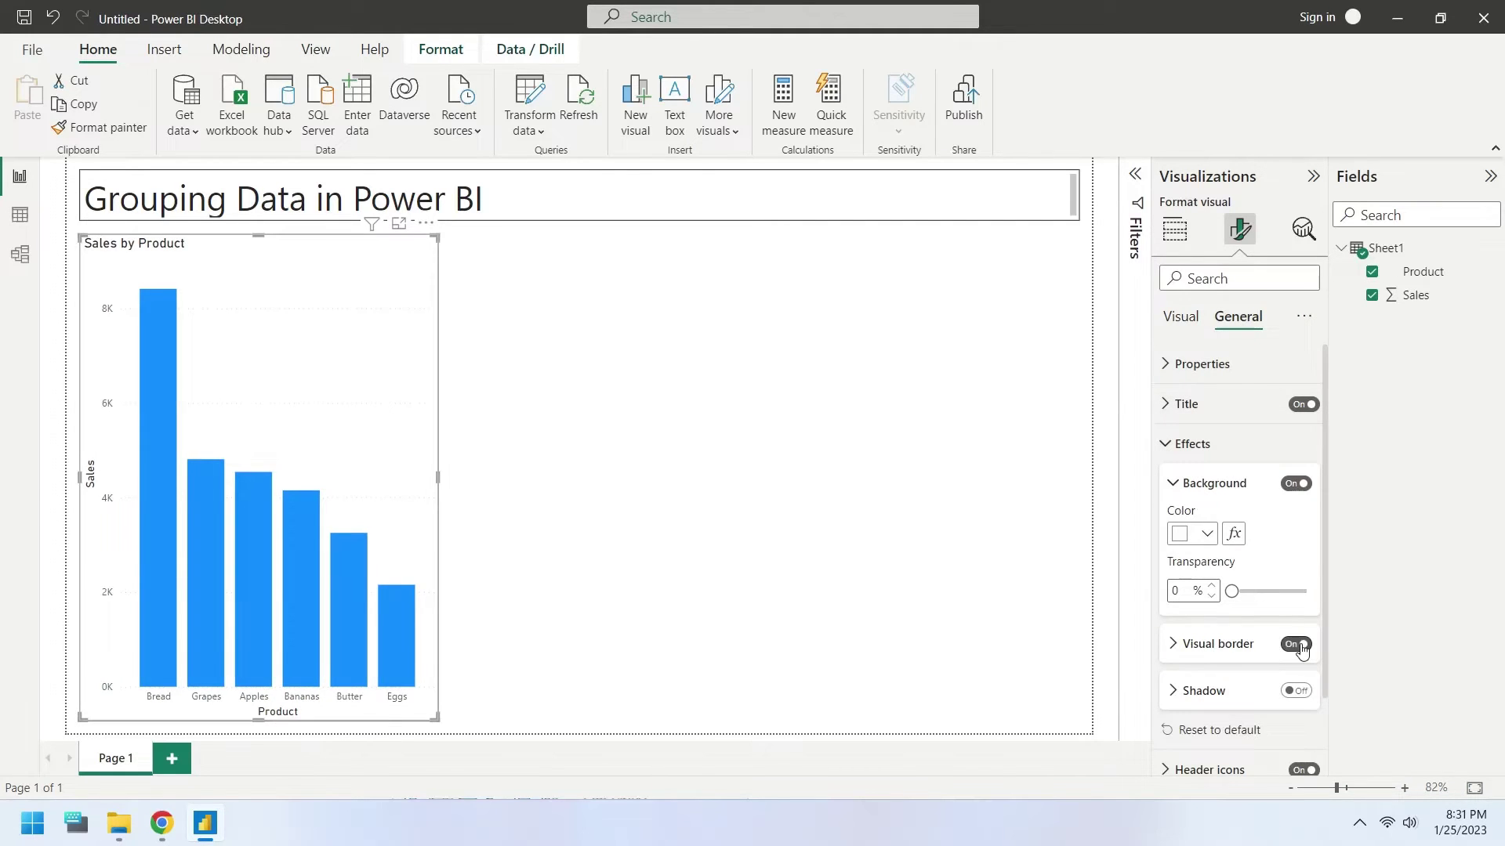
drag(441, 478, 502, 482)
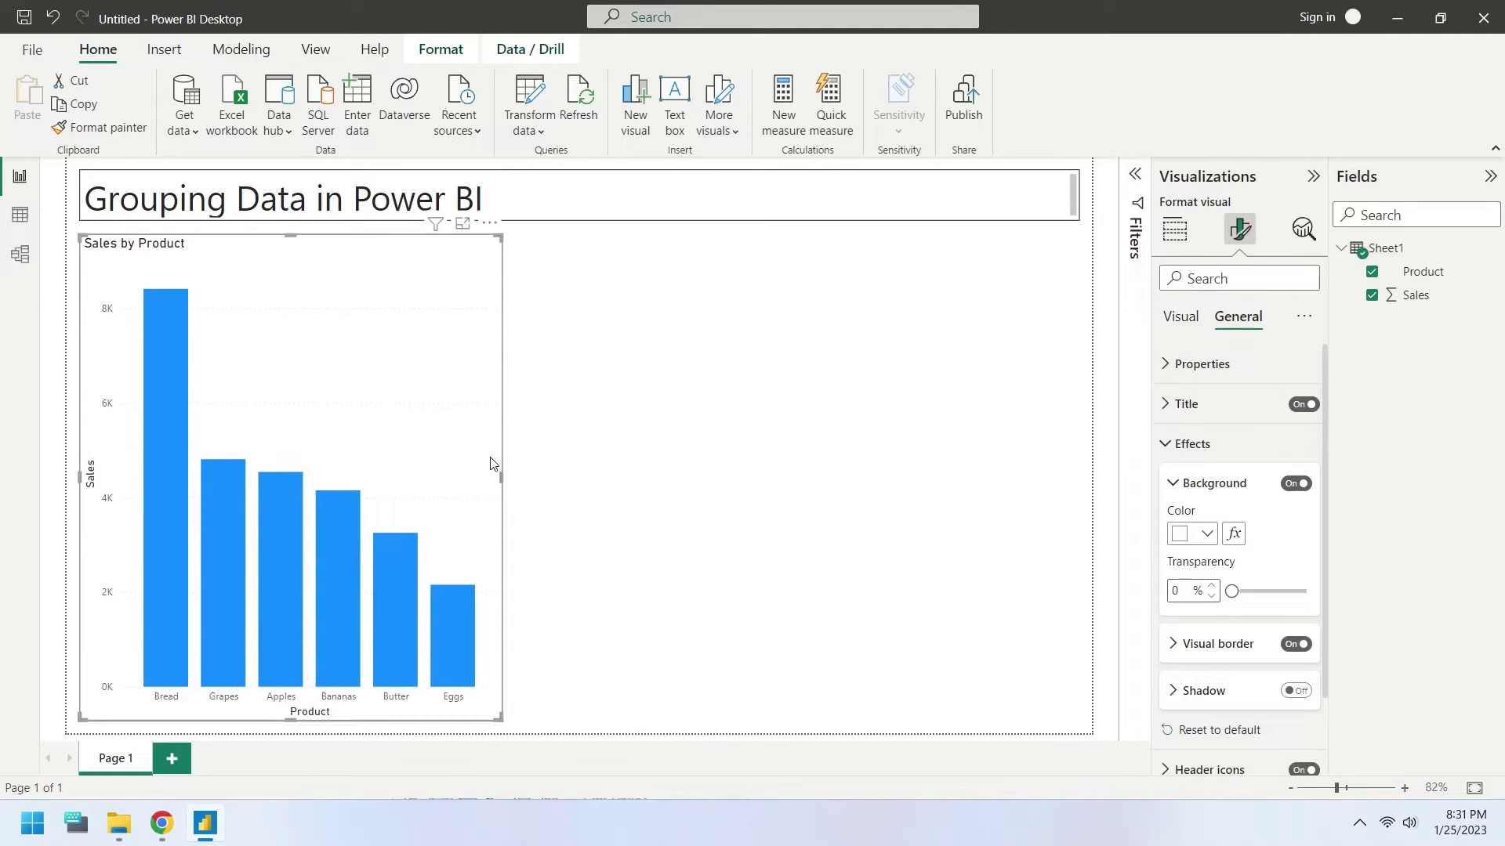
click(594, 458)
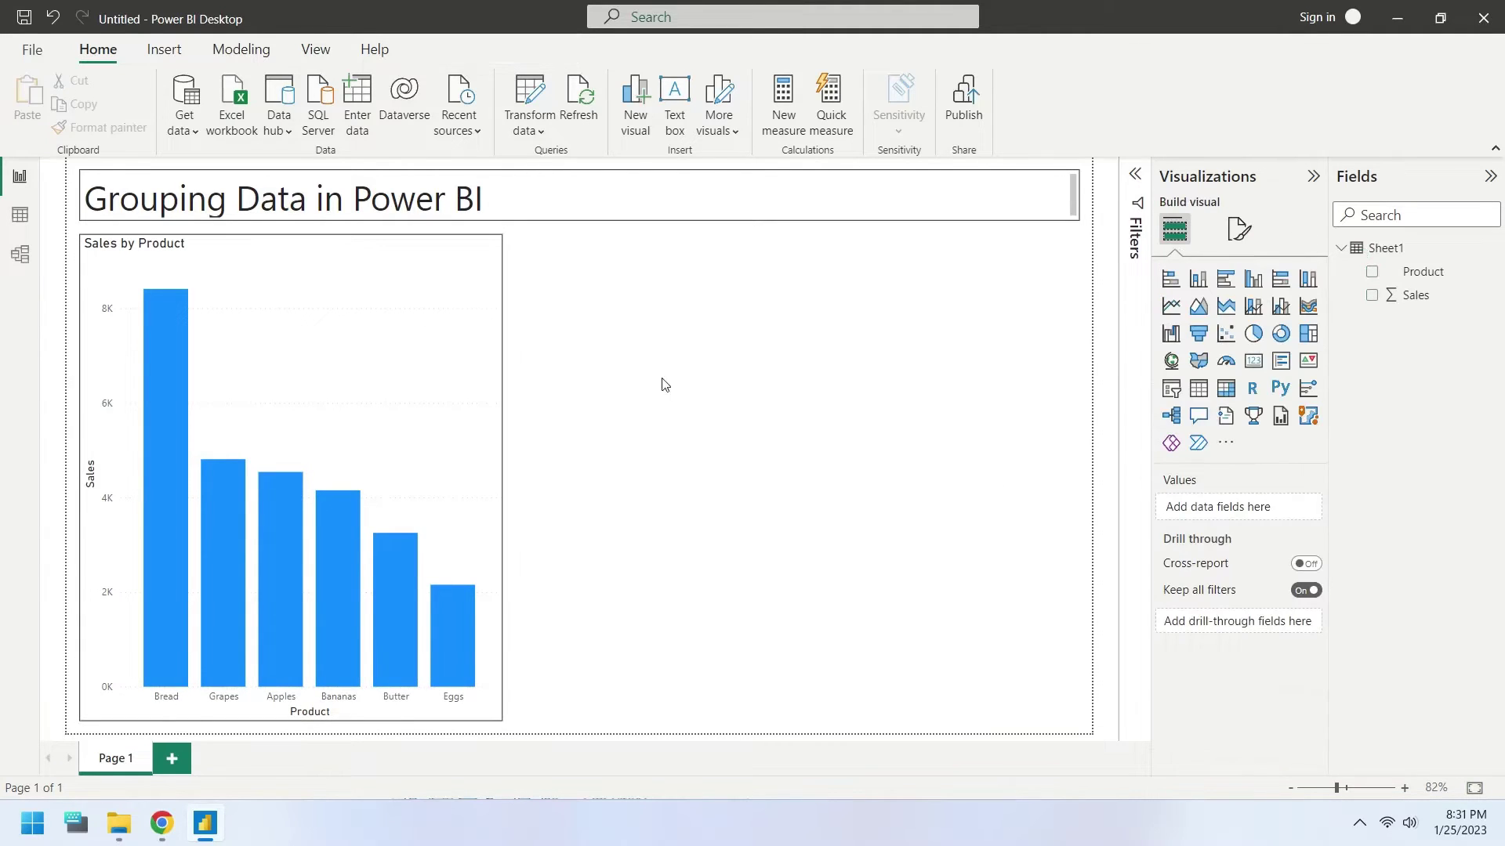
click(498, 243)
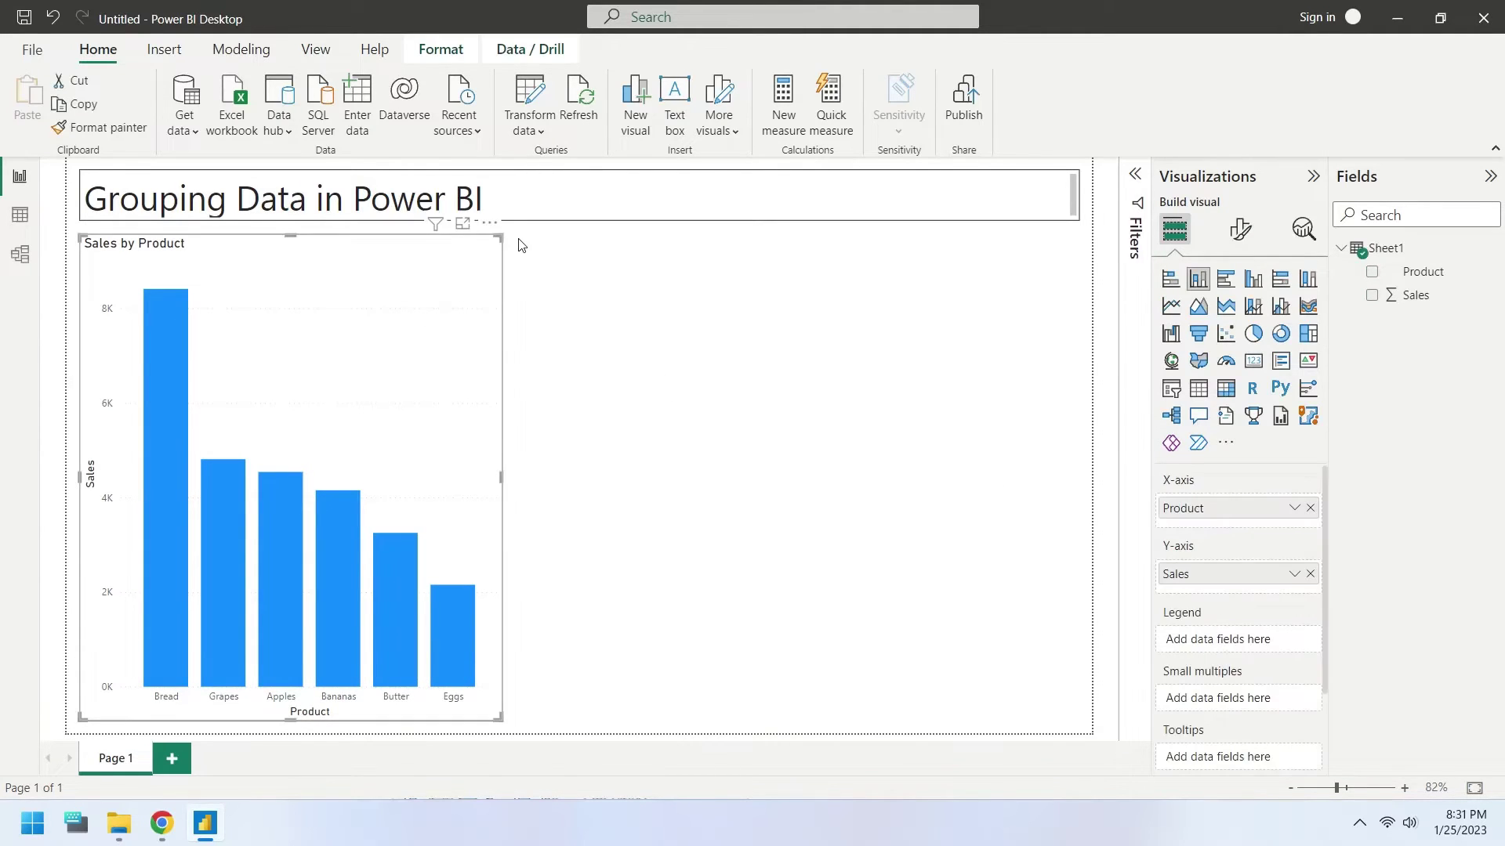
click(732, 339)
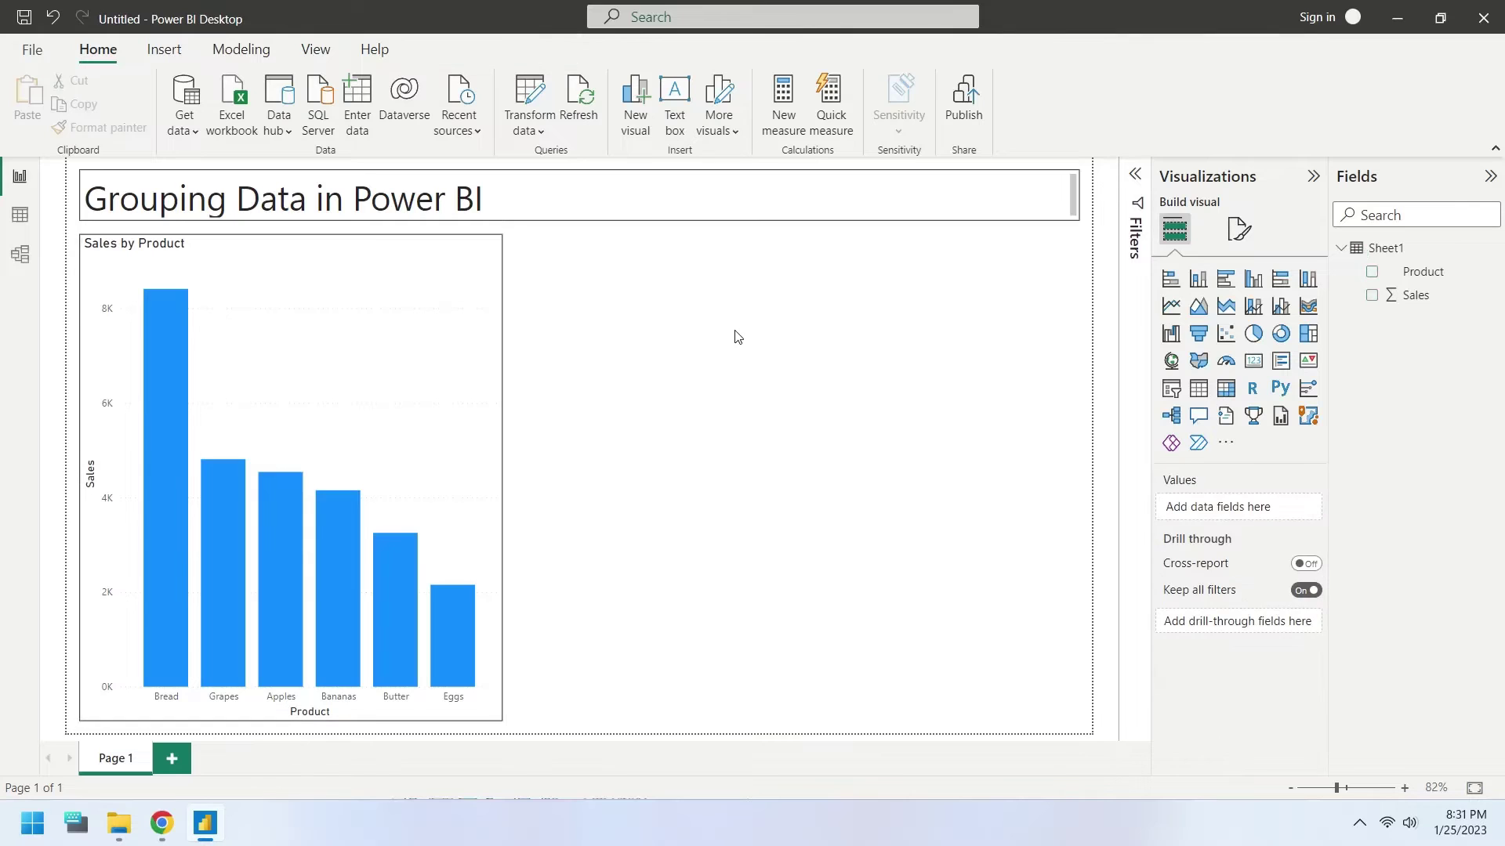
Add a pie chart beside the column chart and size it to fit.
click(1254, 333)
drag(791, 719, 772, 453)
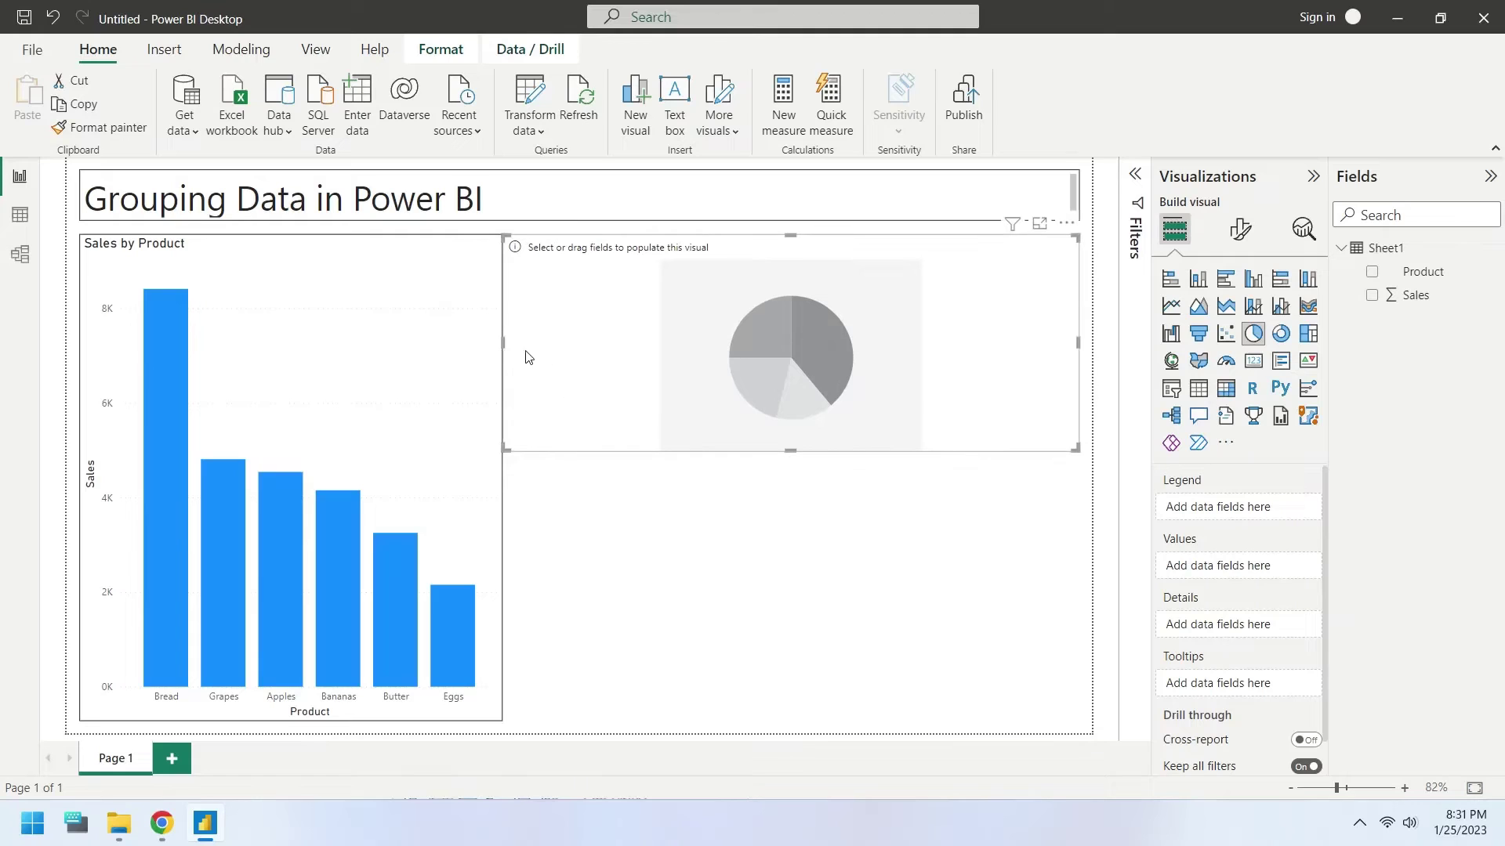
drag(504, 347, 511, 349)
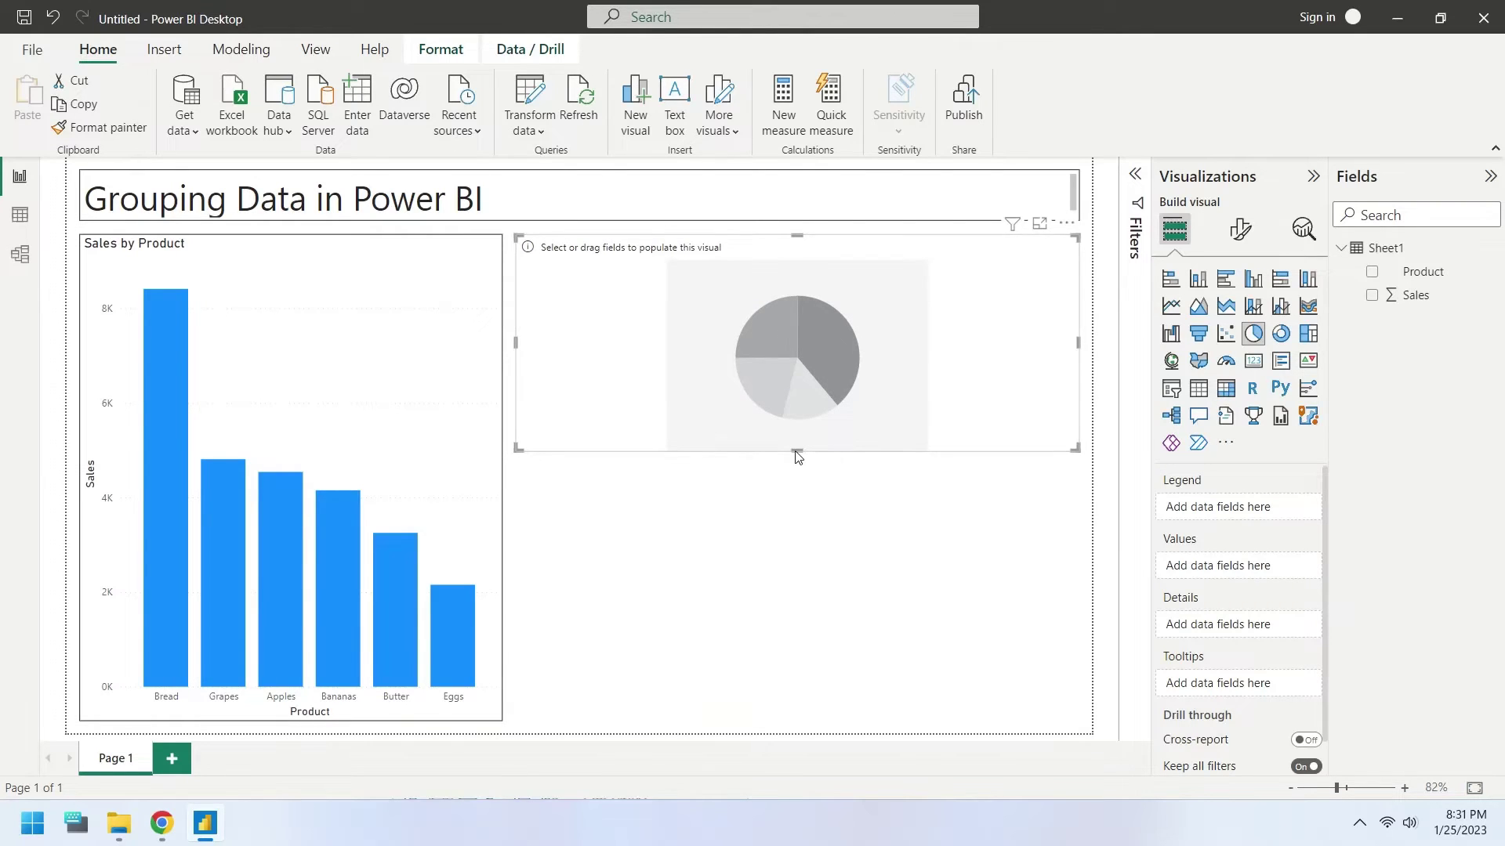
drag(795, 453, 799, 470)
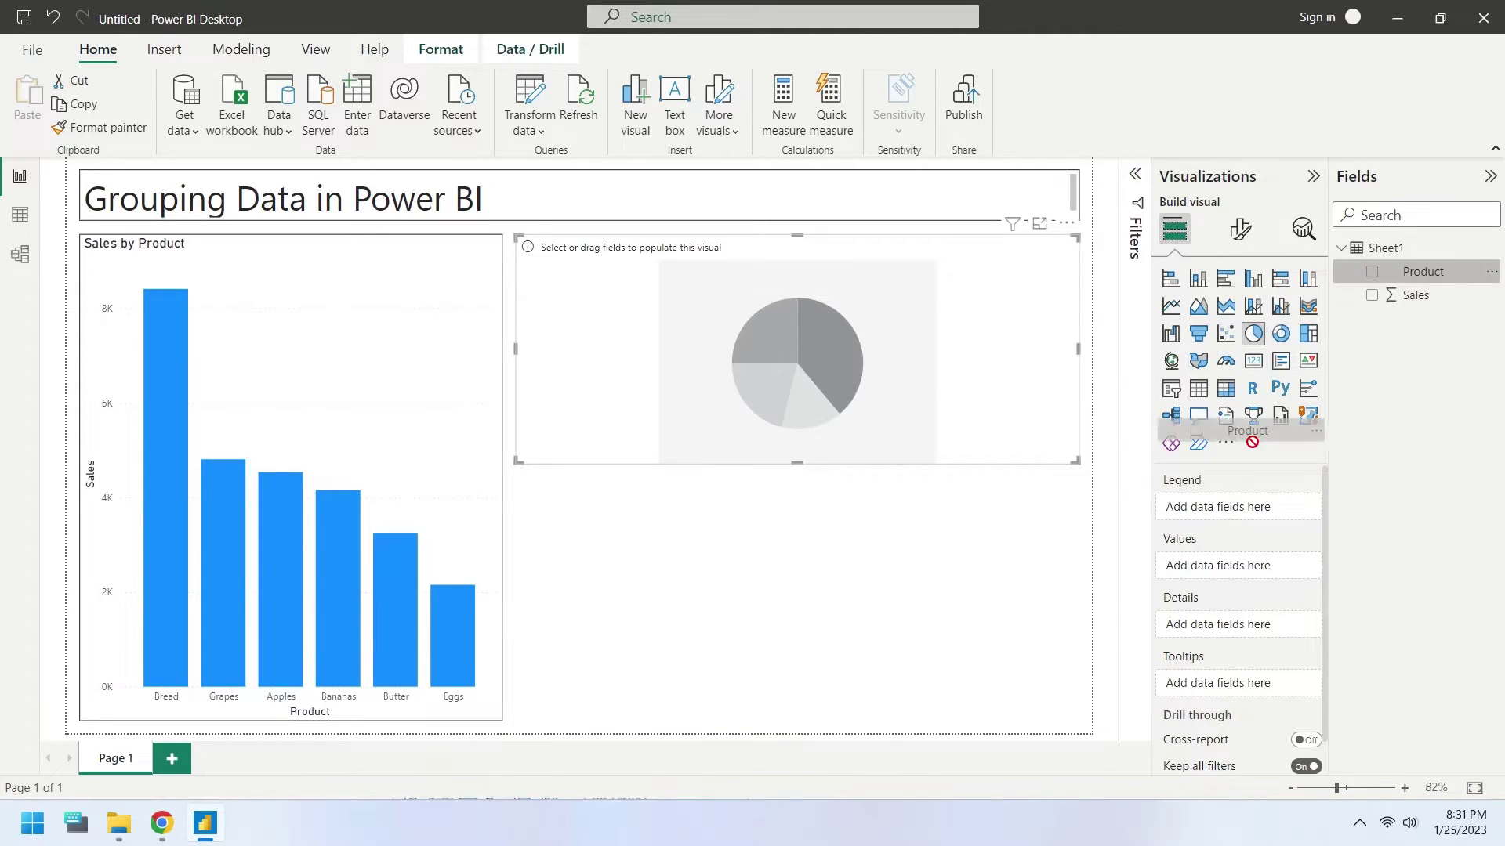
Put Product in the pie's Legend and Sales in Values, renamed from 'Sum of Sales' to 'Sales'.
drag(1422, 272, 1219, 507)
mouse_move(1412, 295)
mouse_down()
mouse_move(1233, 578)
mouse_move(1115, 572)
mouse_up()
double_click(1232, 577)
key(BackSpace)
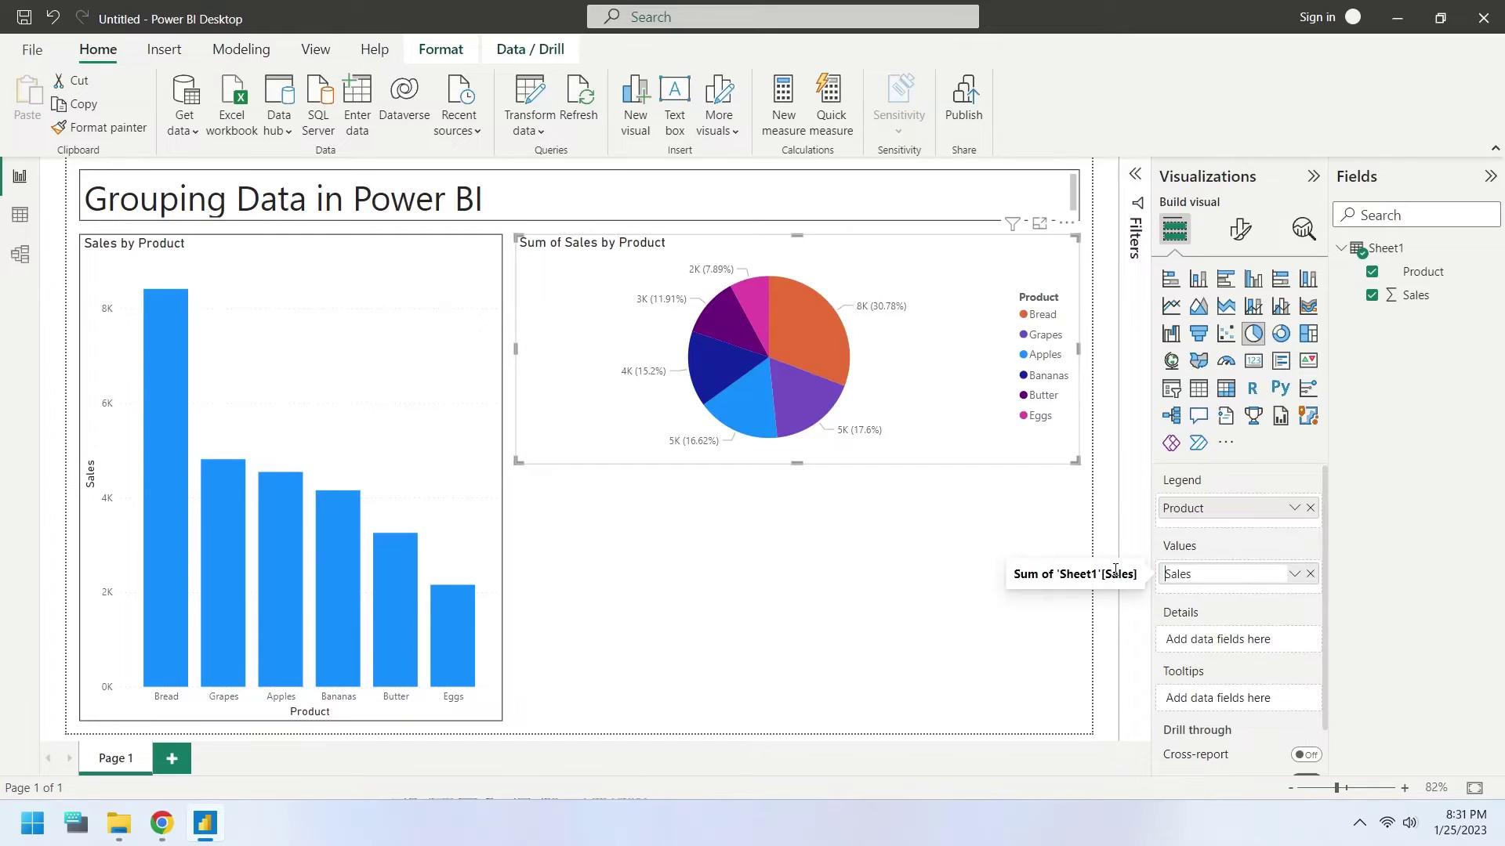
key(Return)
Cross-highlight the Eggs, Butter, Bananas, Apples, Grapes and Bread bars across both charts.
click(897, 524)
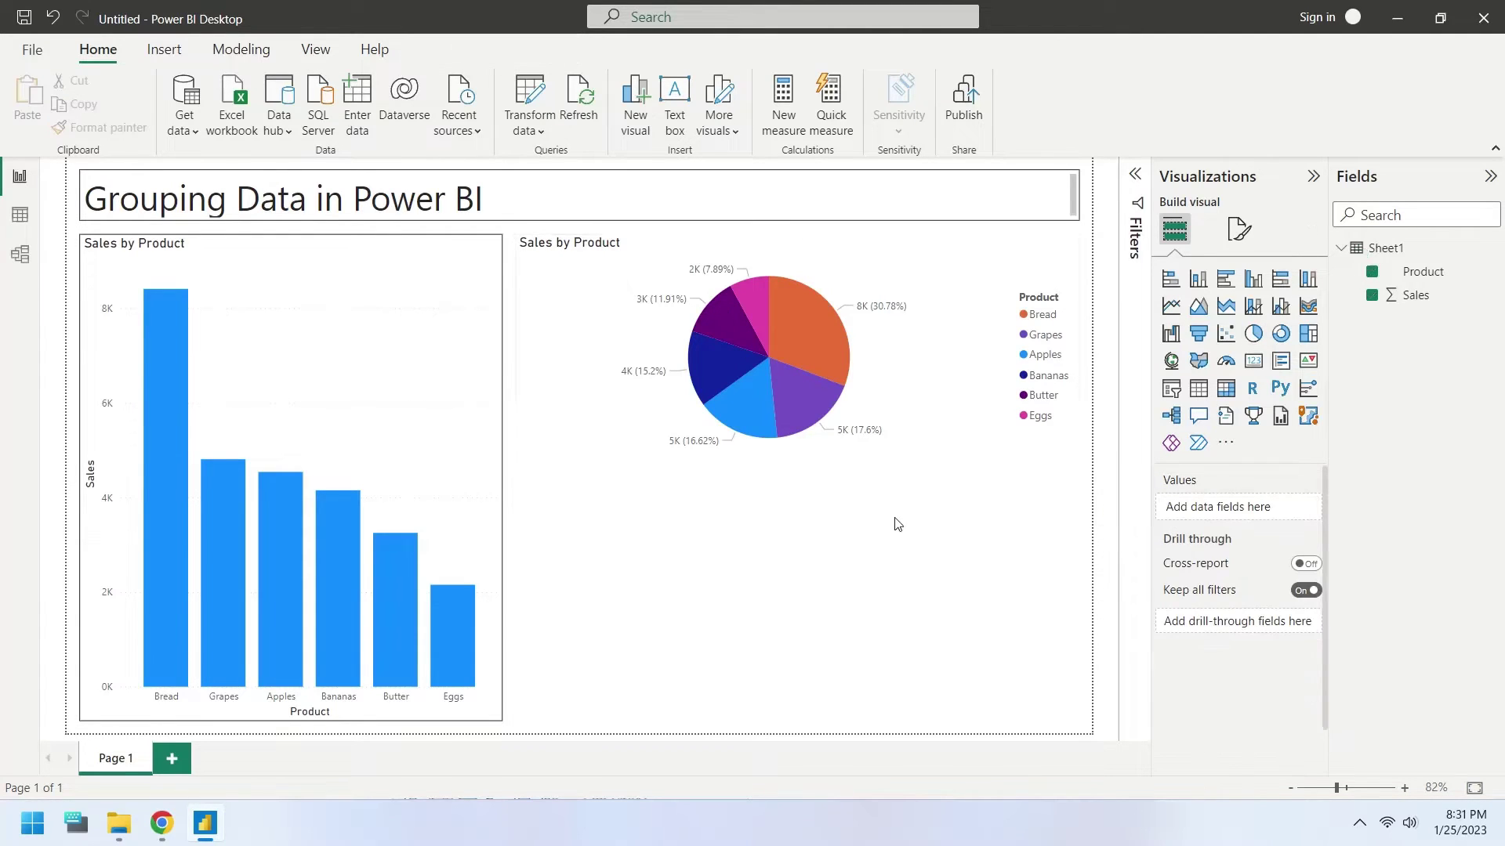
click(448, 608)
click(393, 616)
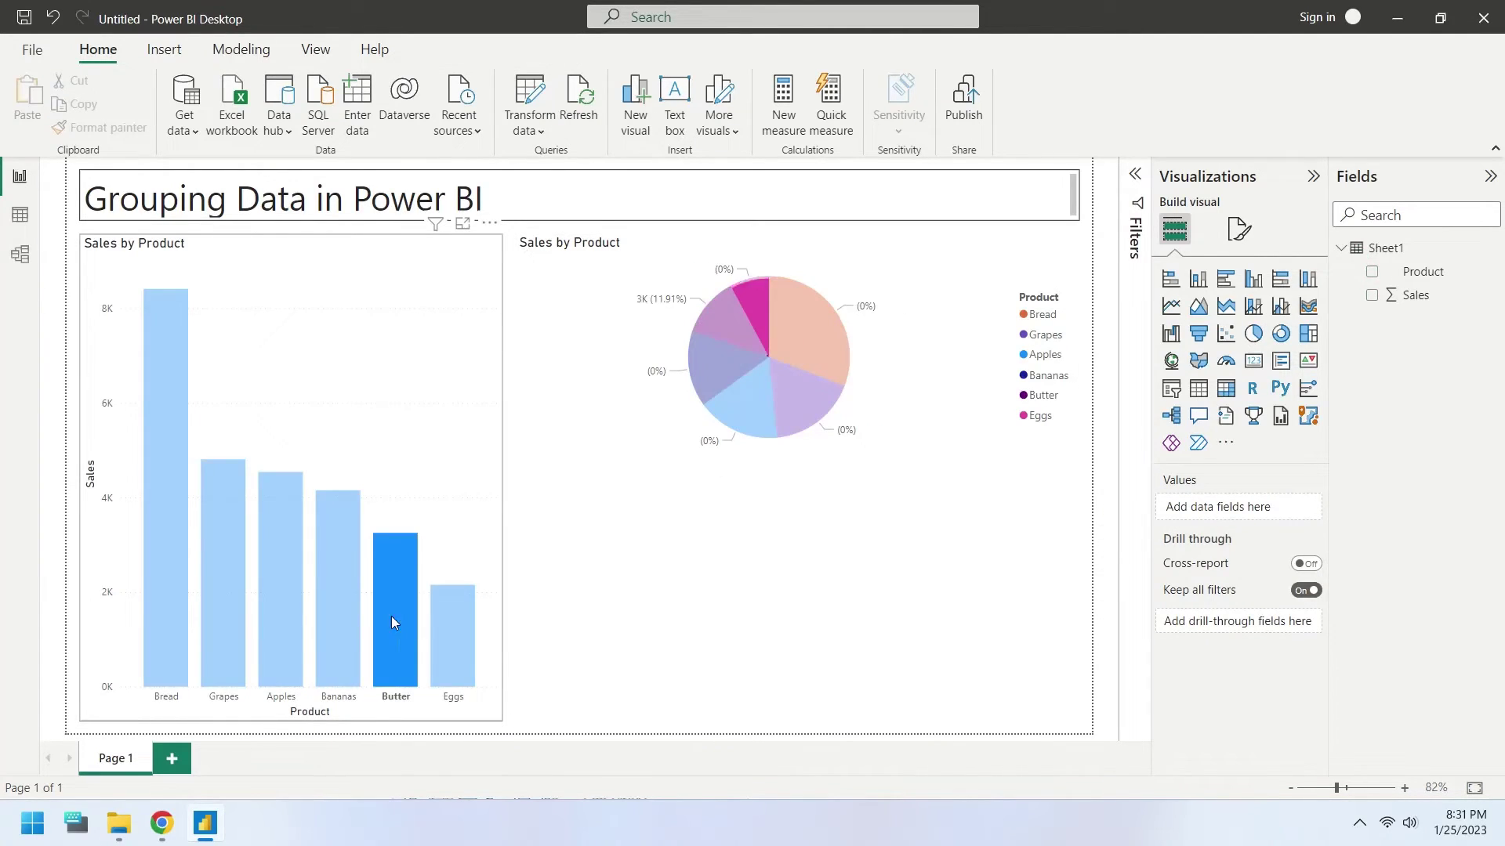
click(347, 616)
click(285, 614)
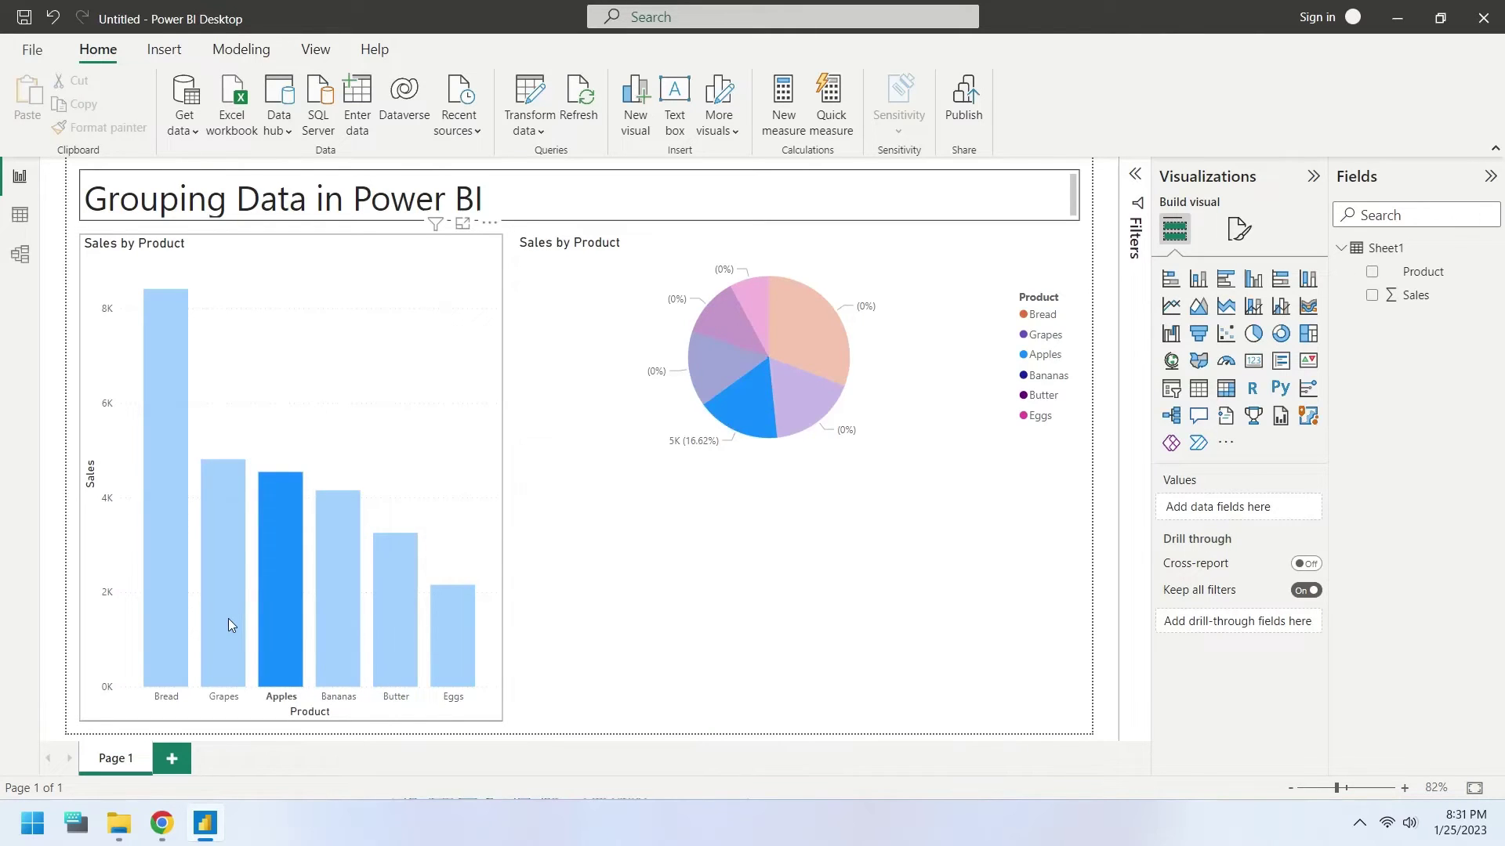
click(229, 619)
click(162, 620)
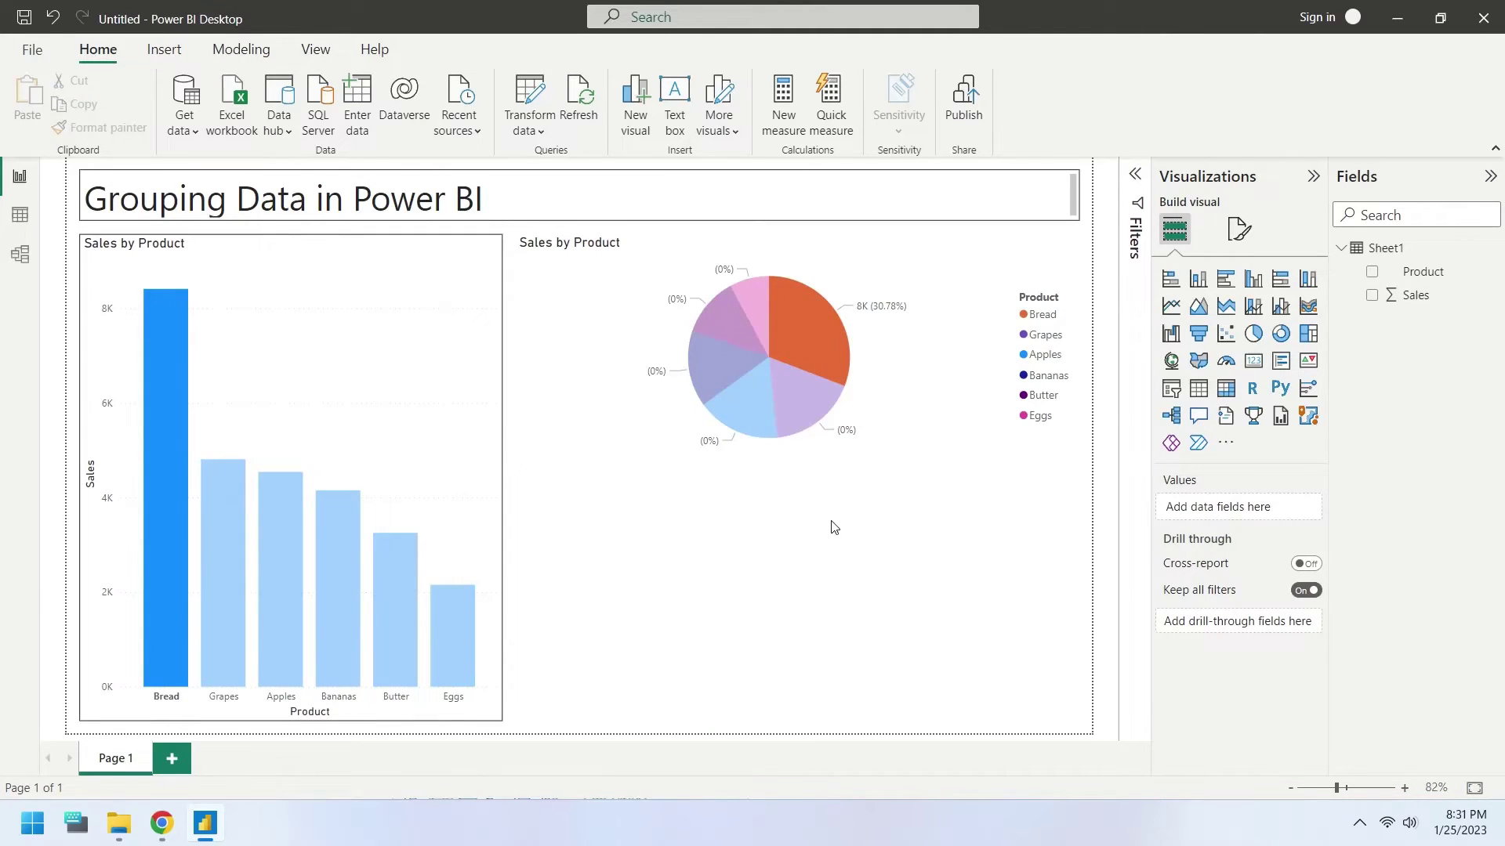
click(935, 462)
click(1240, 230)
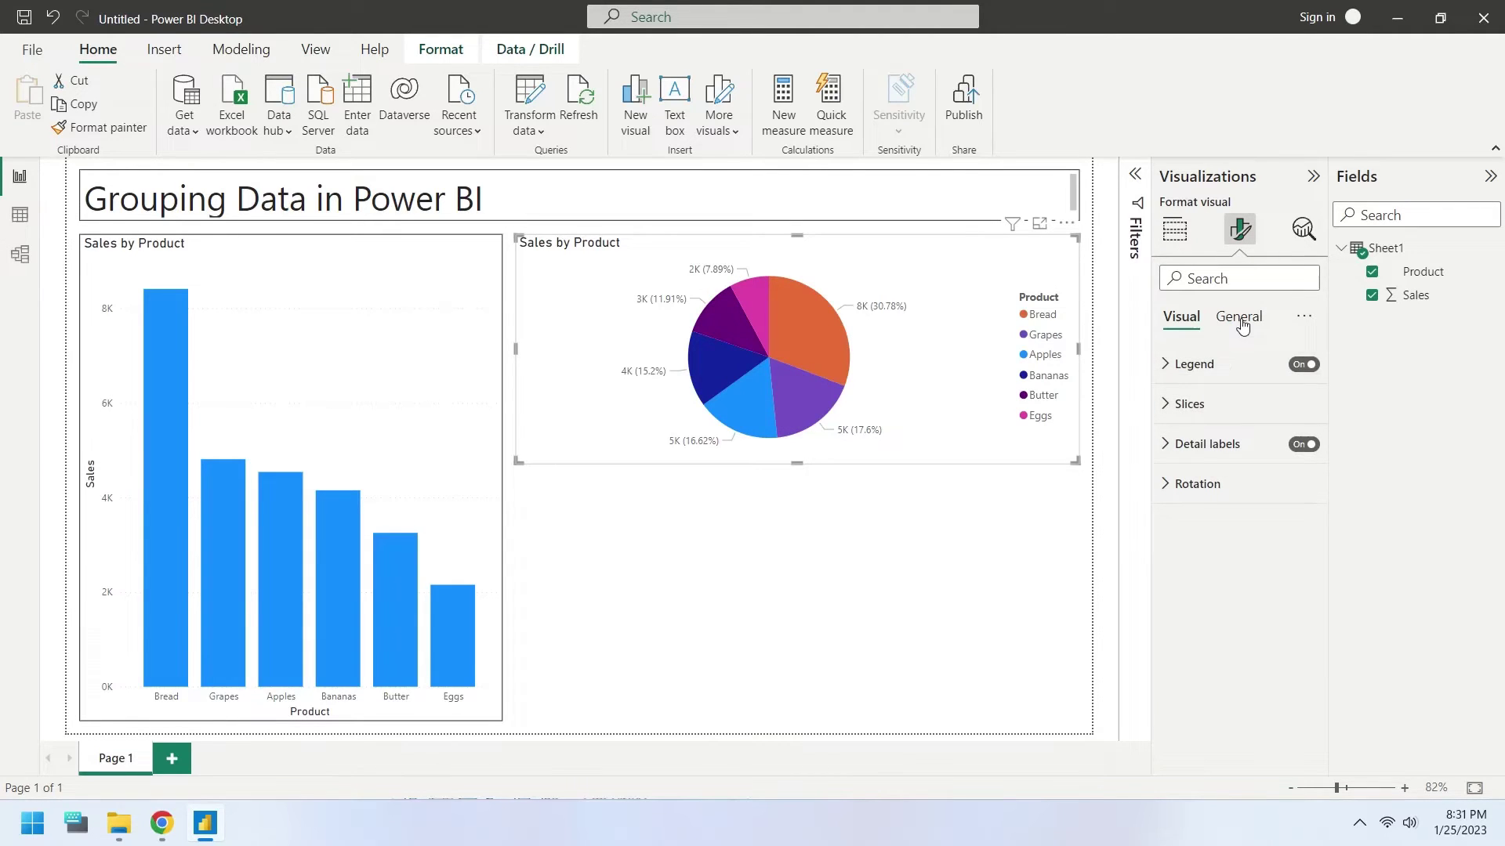
click(1239, 317)
click(1224, 443)
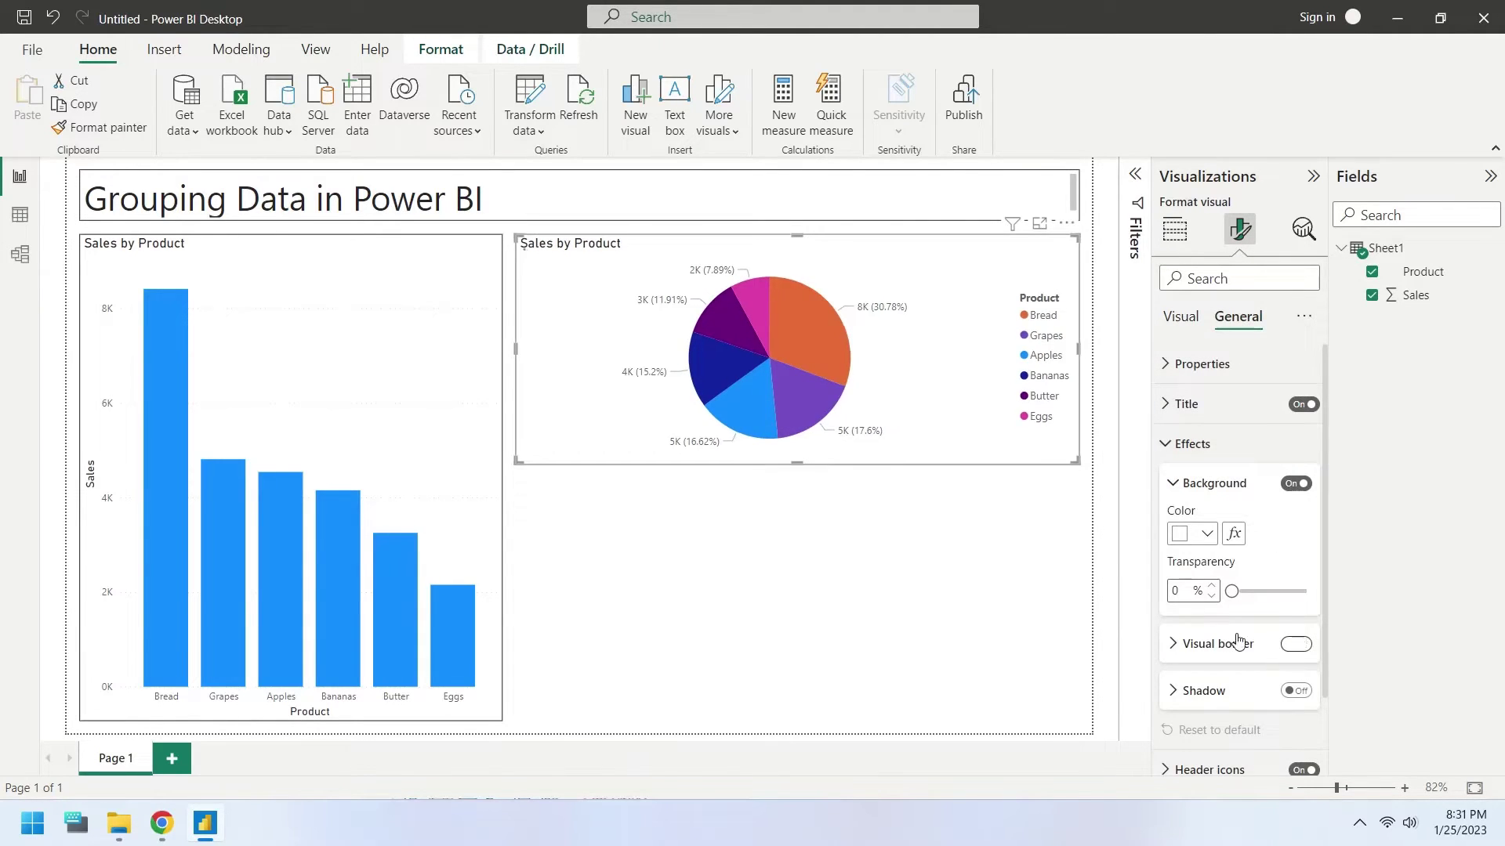
click(971, 595)
click(798, 395)
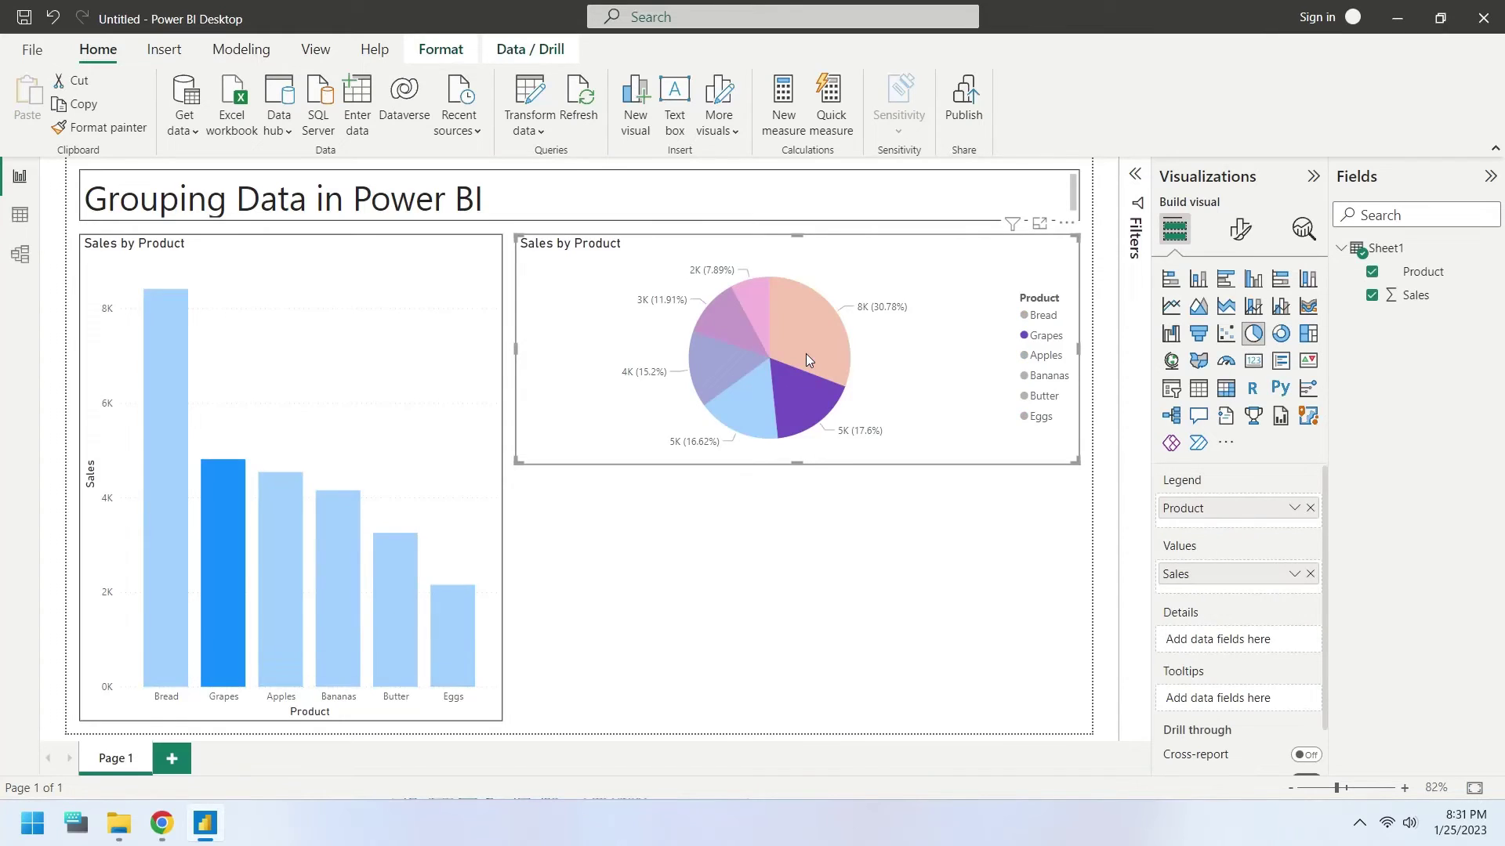
click(806, 356)
click(753, 311)
click(711, 341)
click(720, 390)
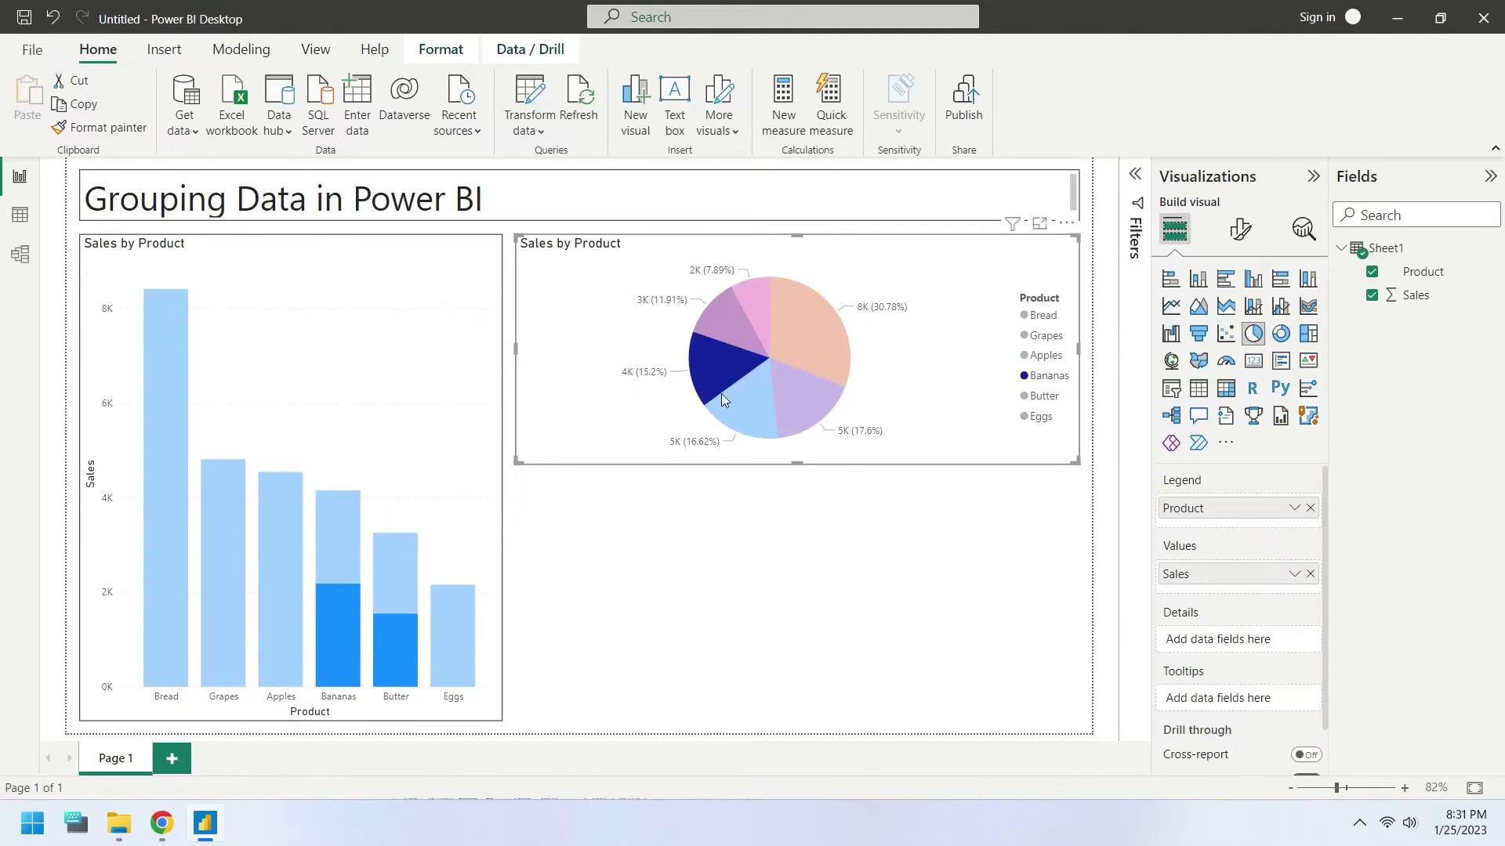
click(762, 418)
click(855, 461)
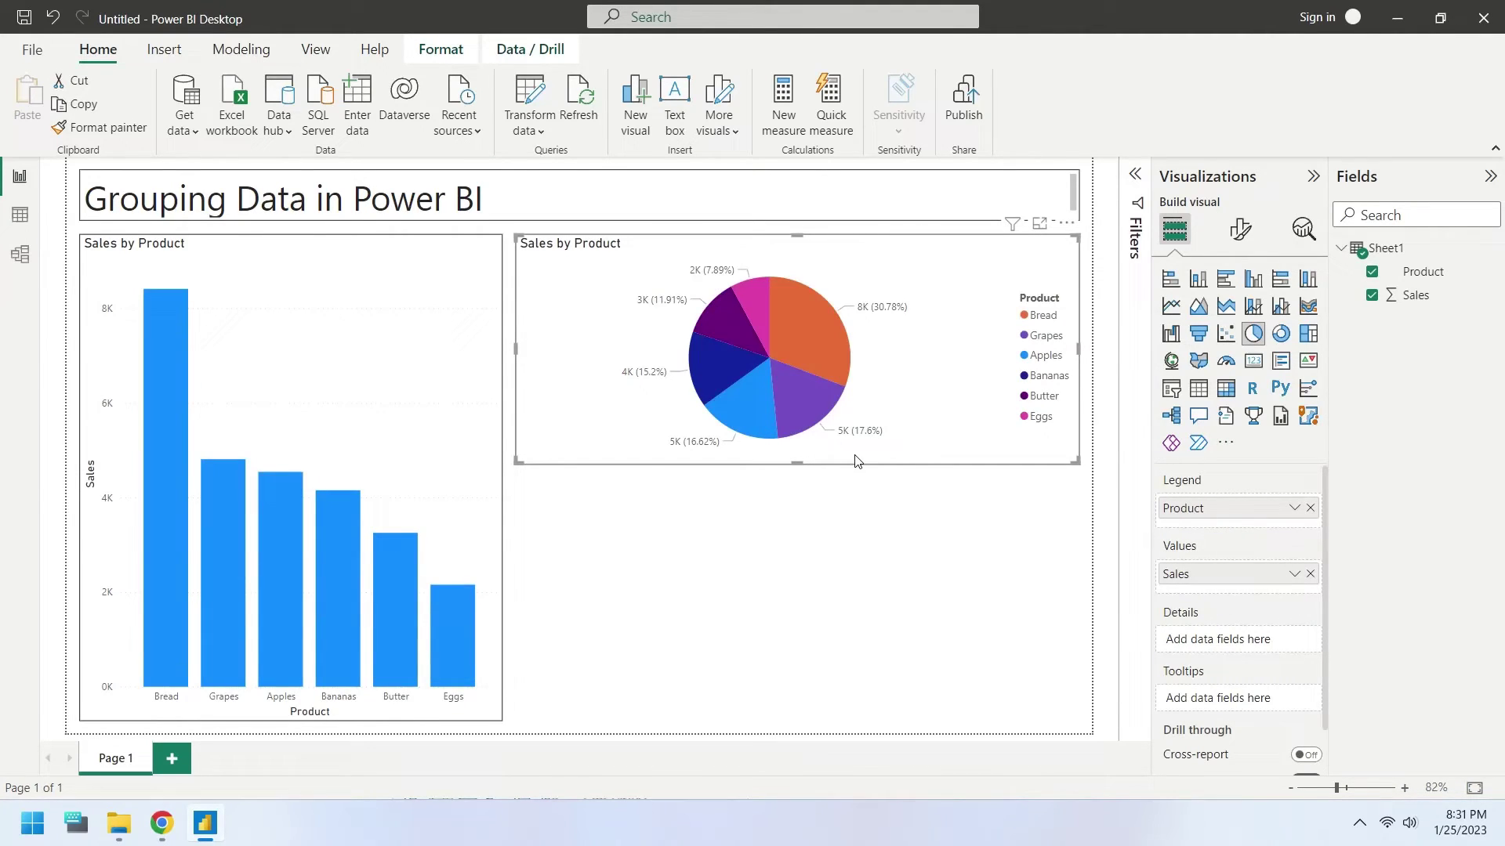
Copy and paste the pie chart, then move the enlarged duplicate below the original.
key(ctrl+c)
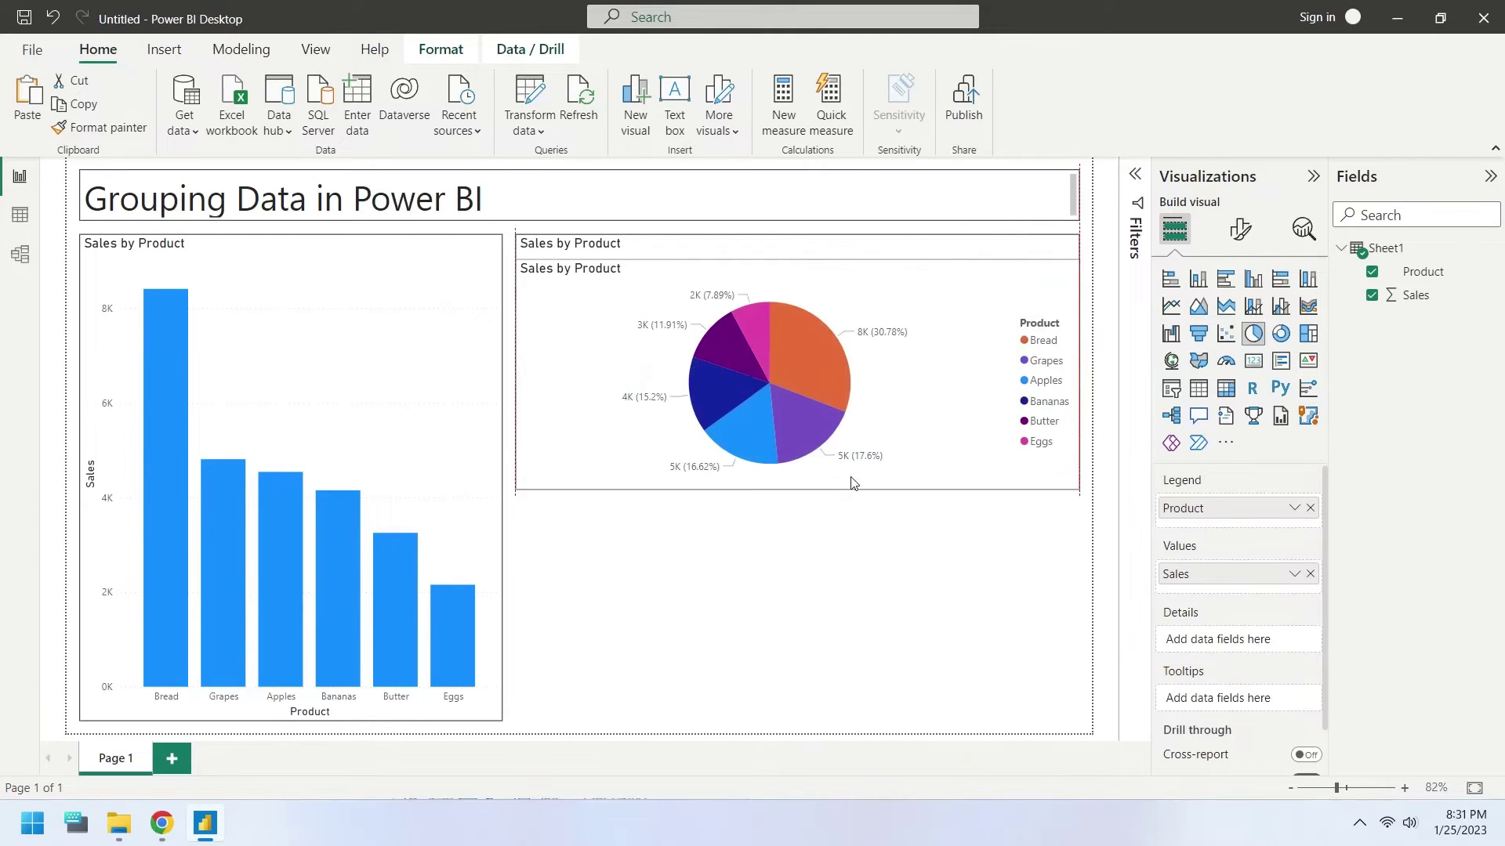
key(ctrl+v)
drag(853, 647, 843, 706)
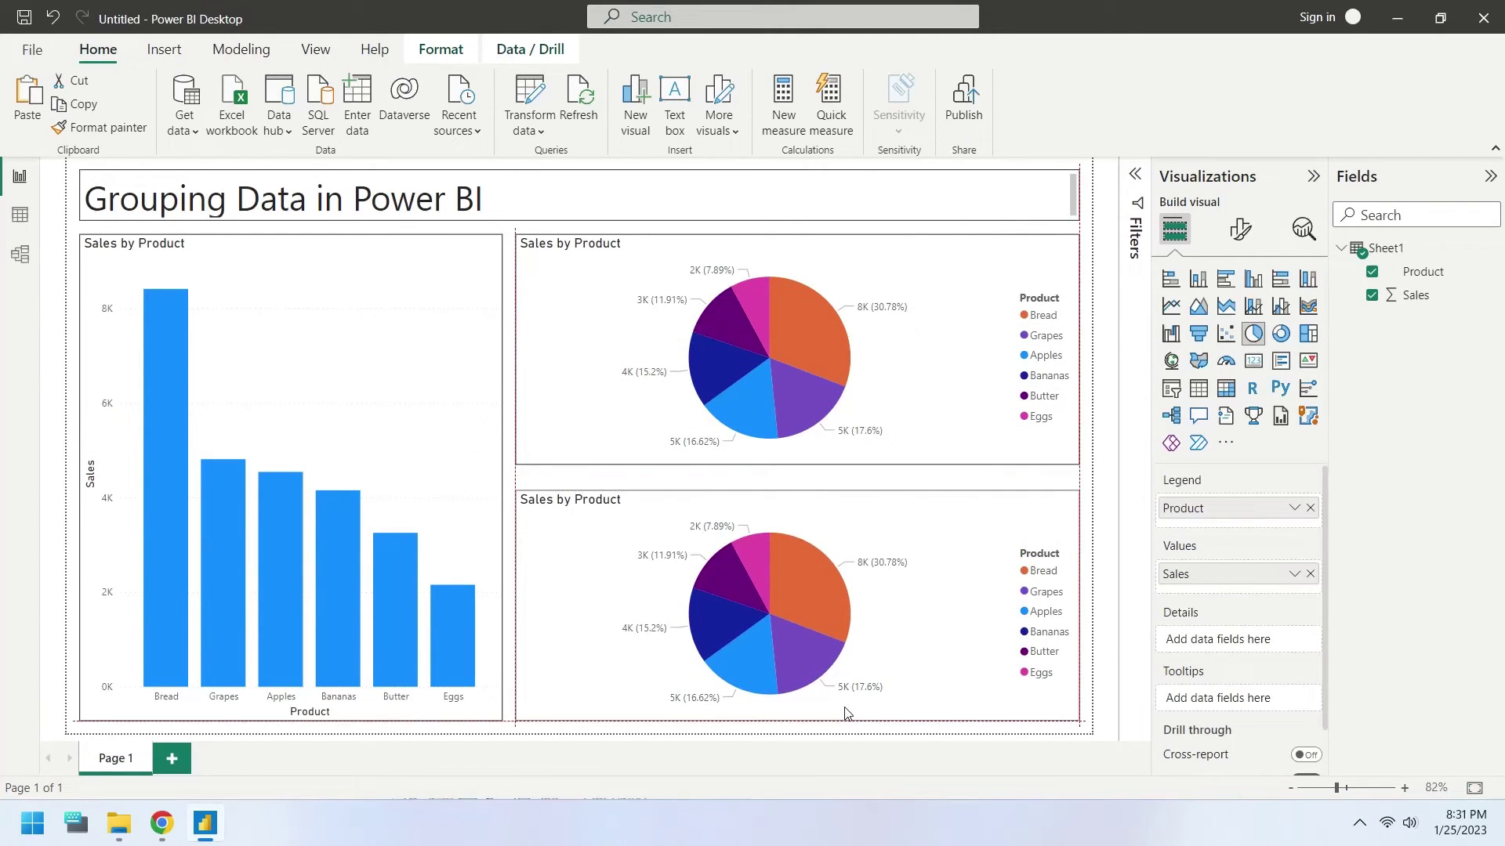
drag(801, 489, 804, 479)
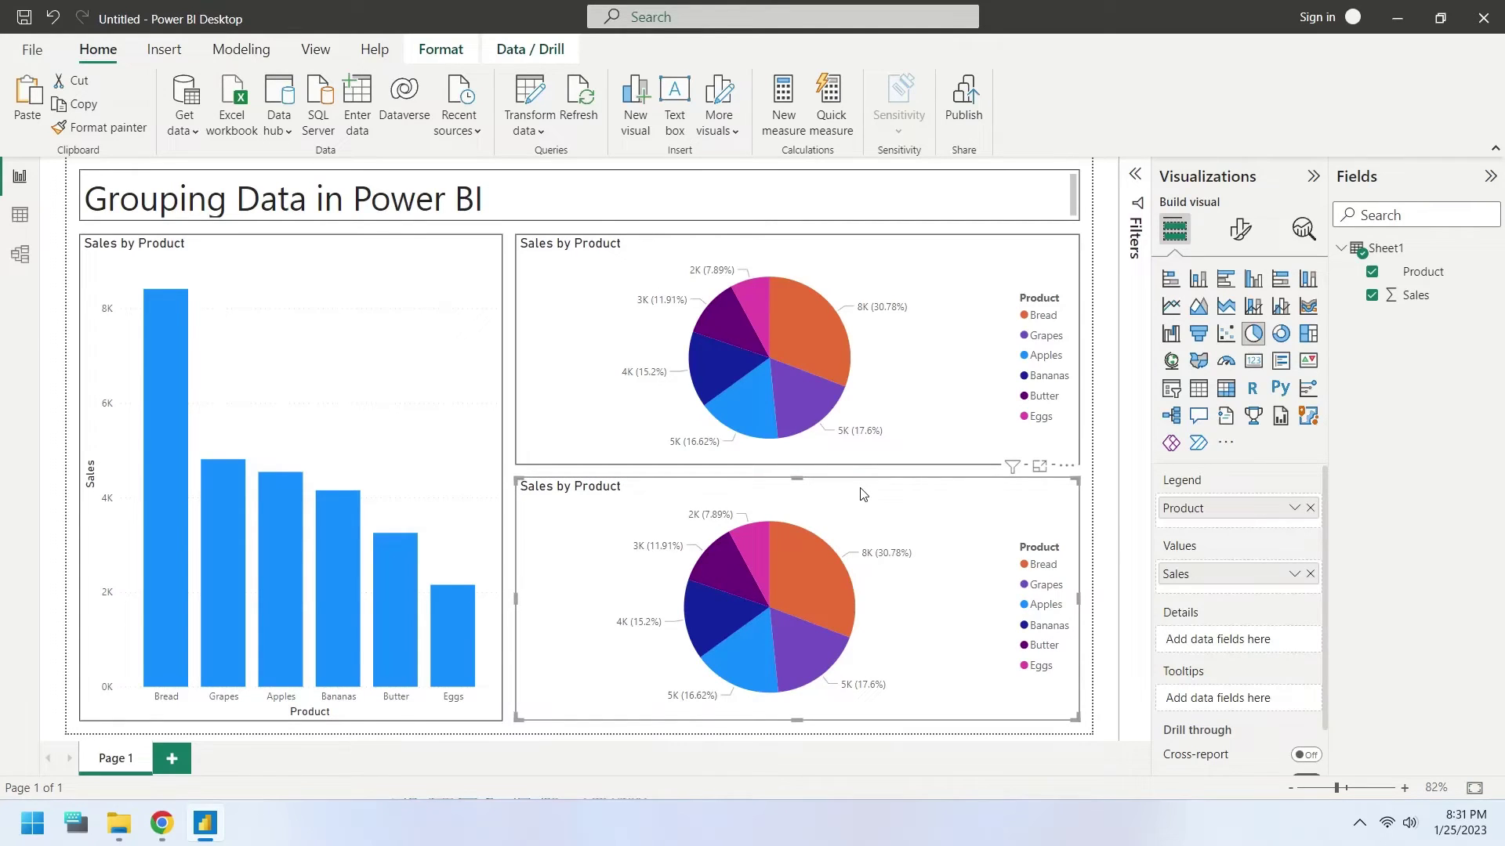
Select the Eggs and Butter bars together and group them with Group data.
click(454, 661)
ctrl+click(403, 659)
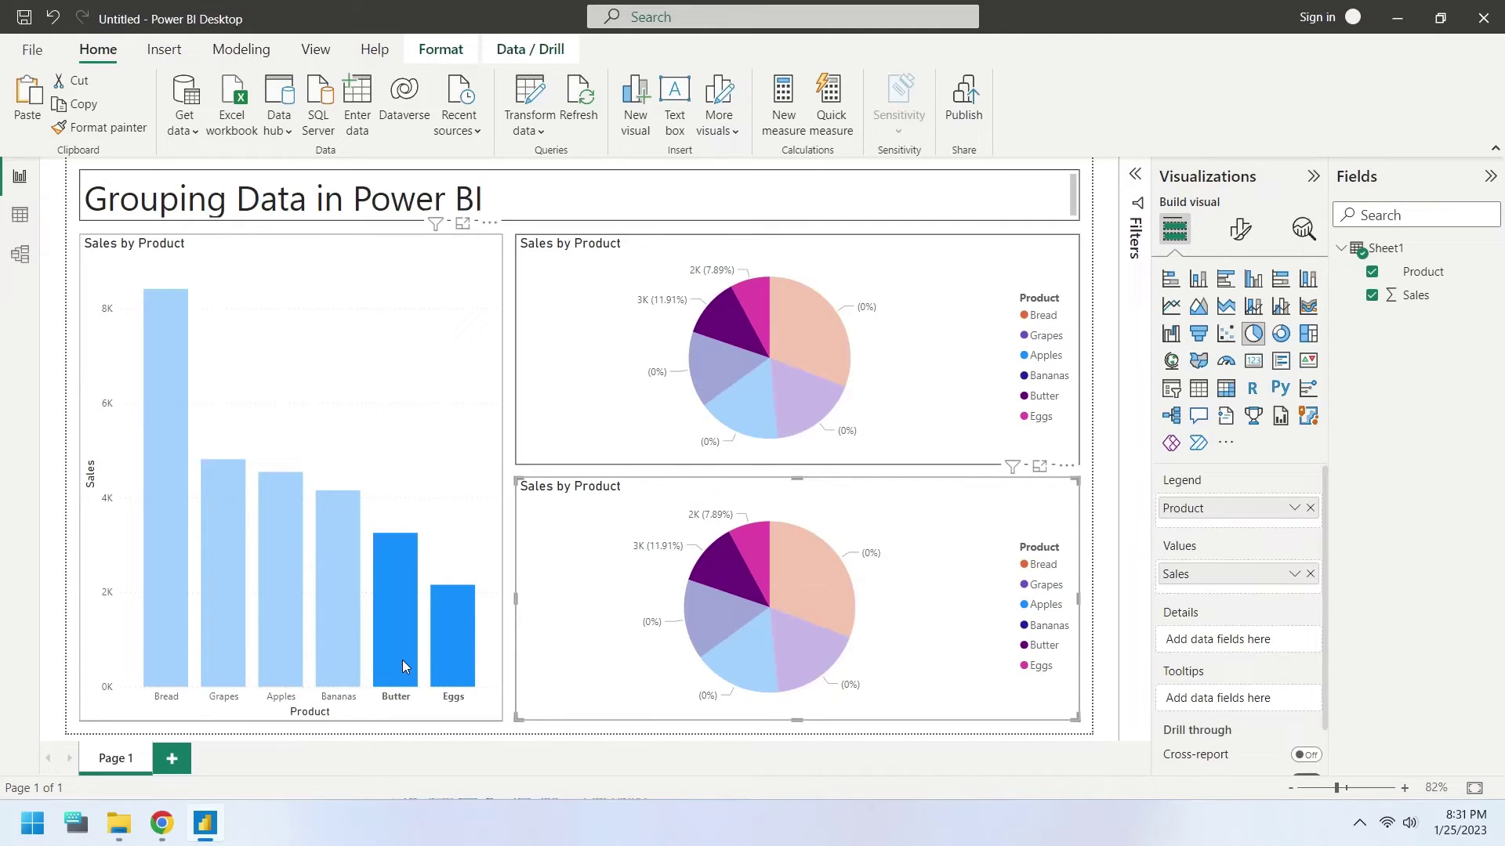
right_click(402, 660)
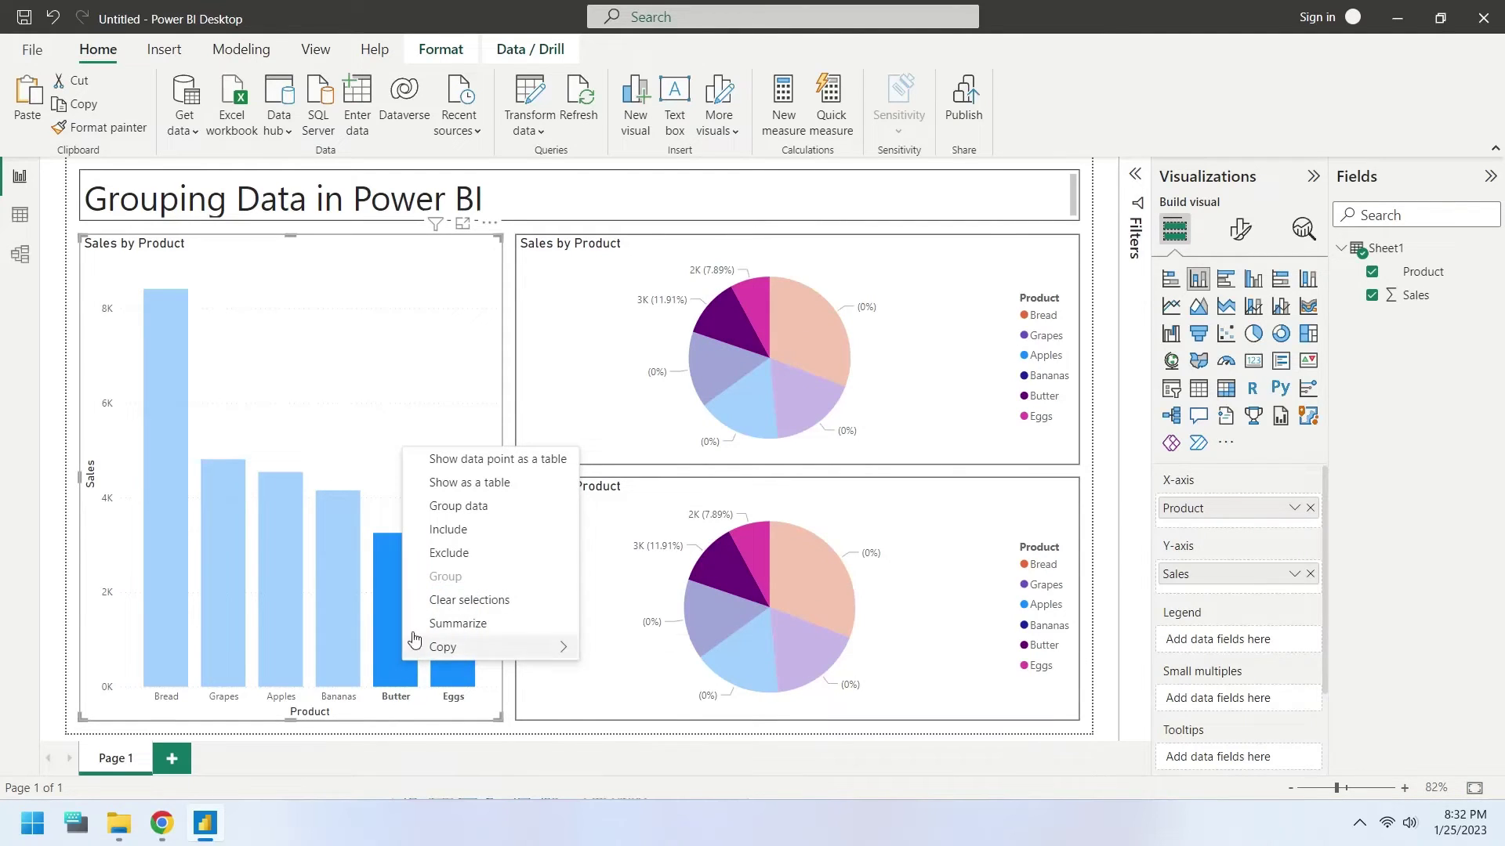
click(445, 508)
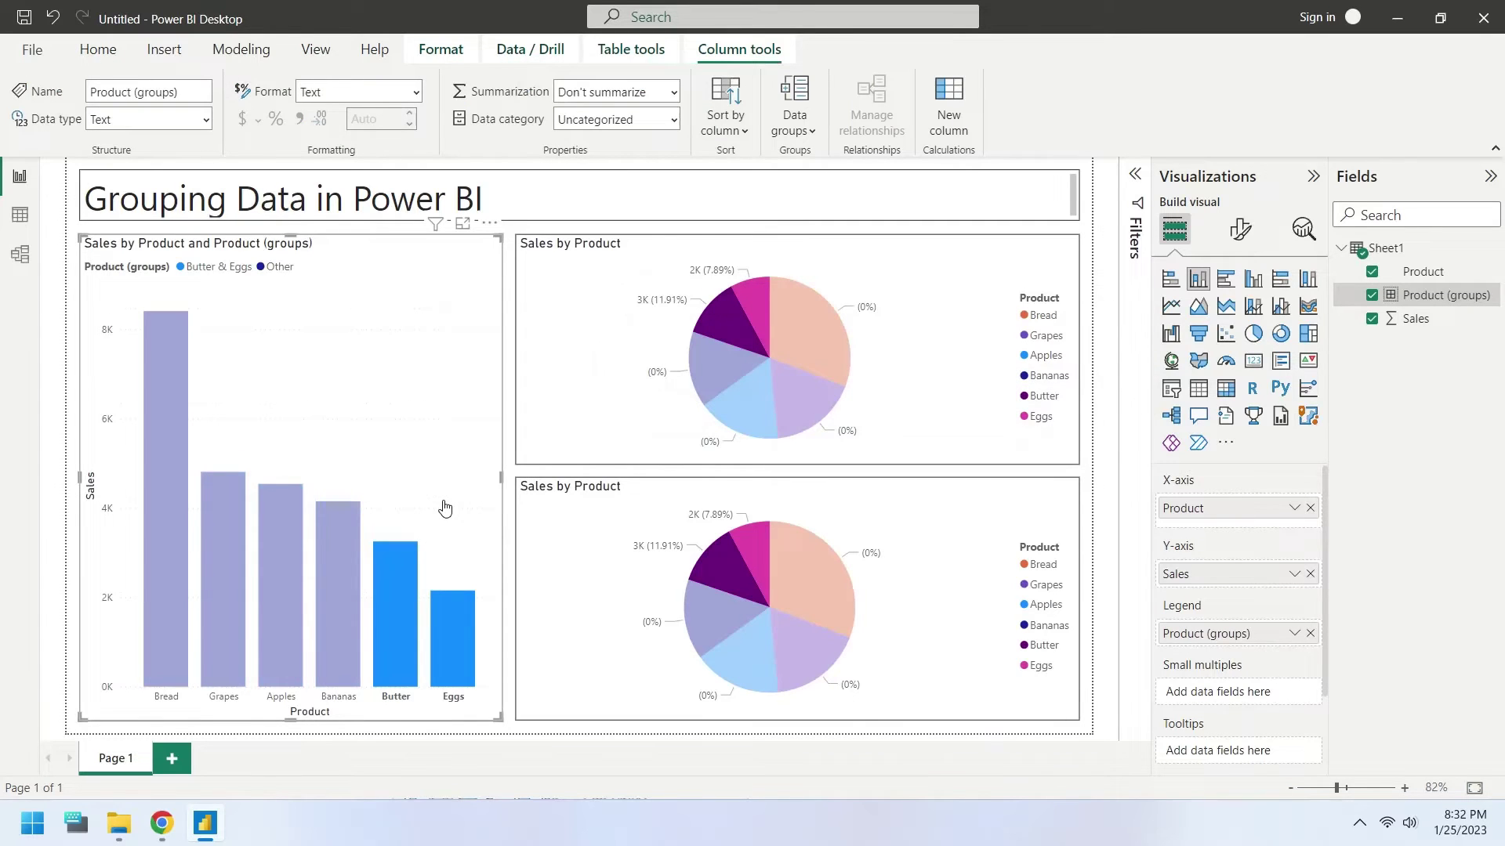
Replace Product with Product (groups) as the lower pie's legend.
click(953, 541)
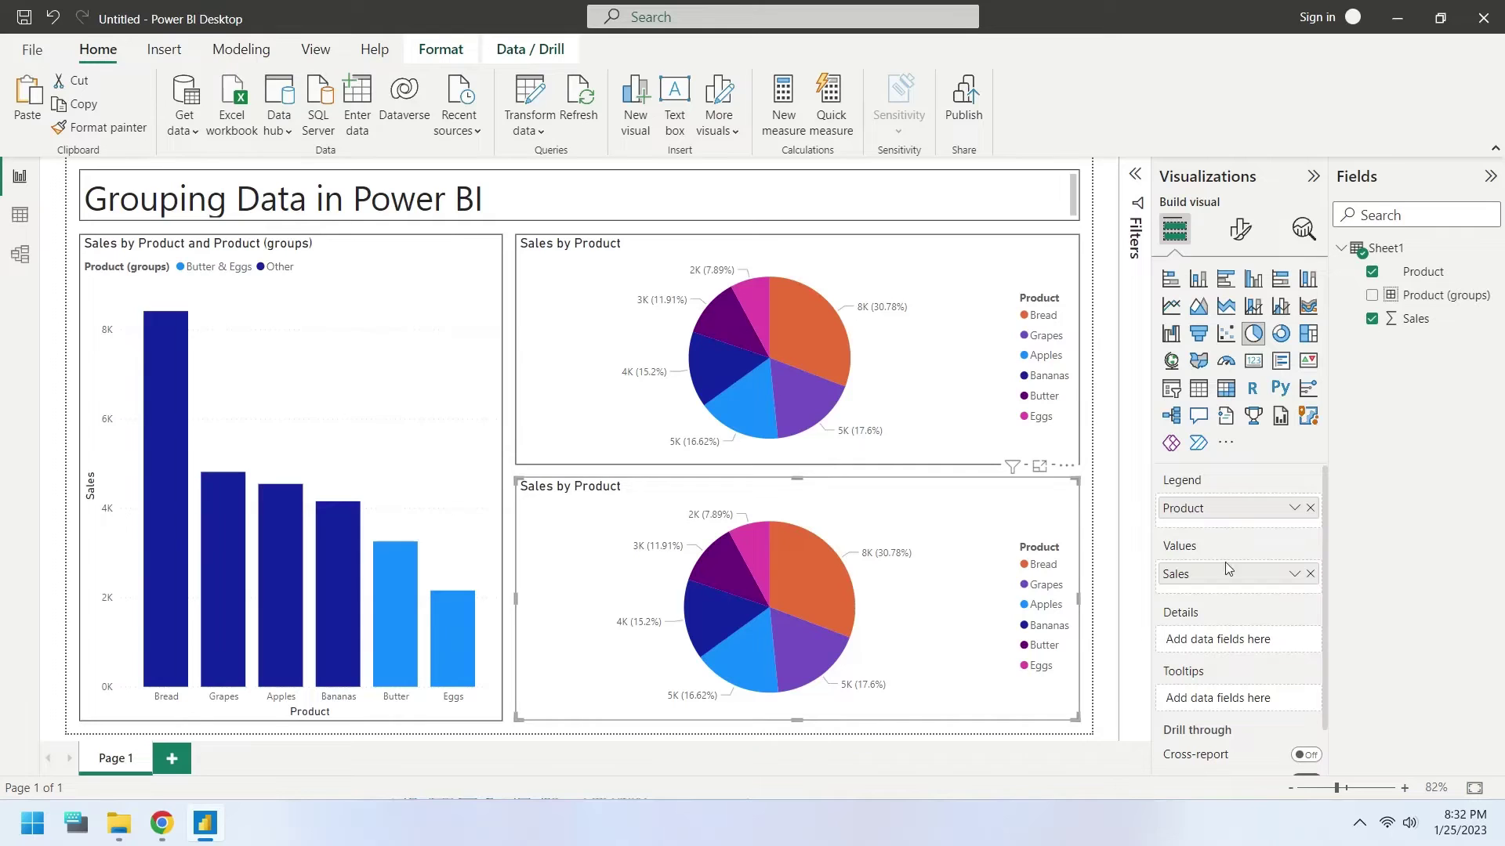
click(1310, 508)
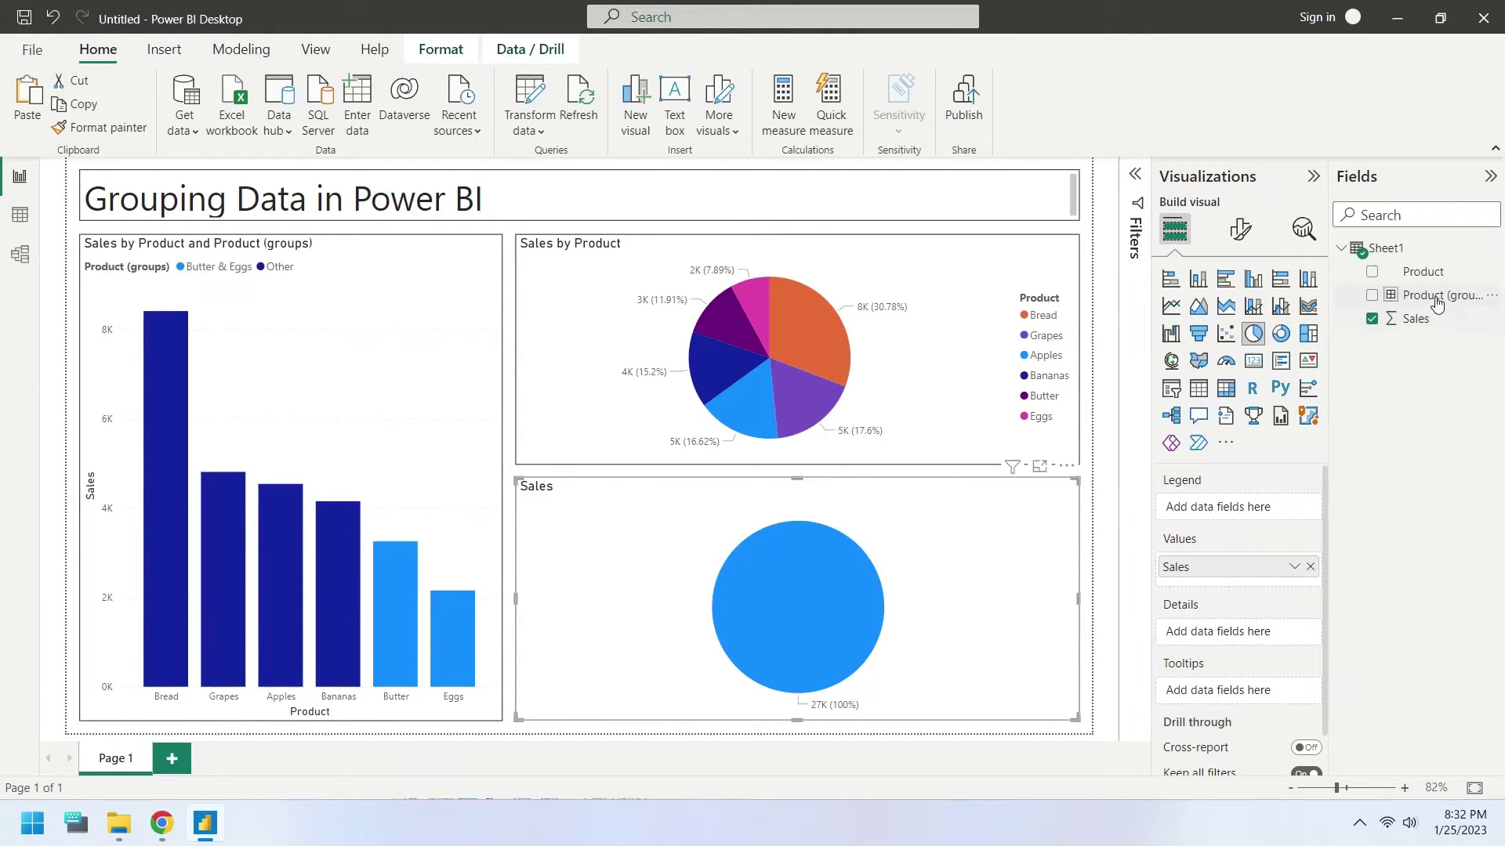
drag(1441, 296, 1269, 513)
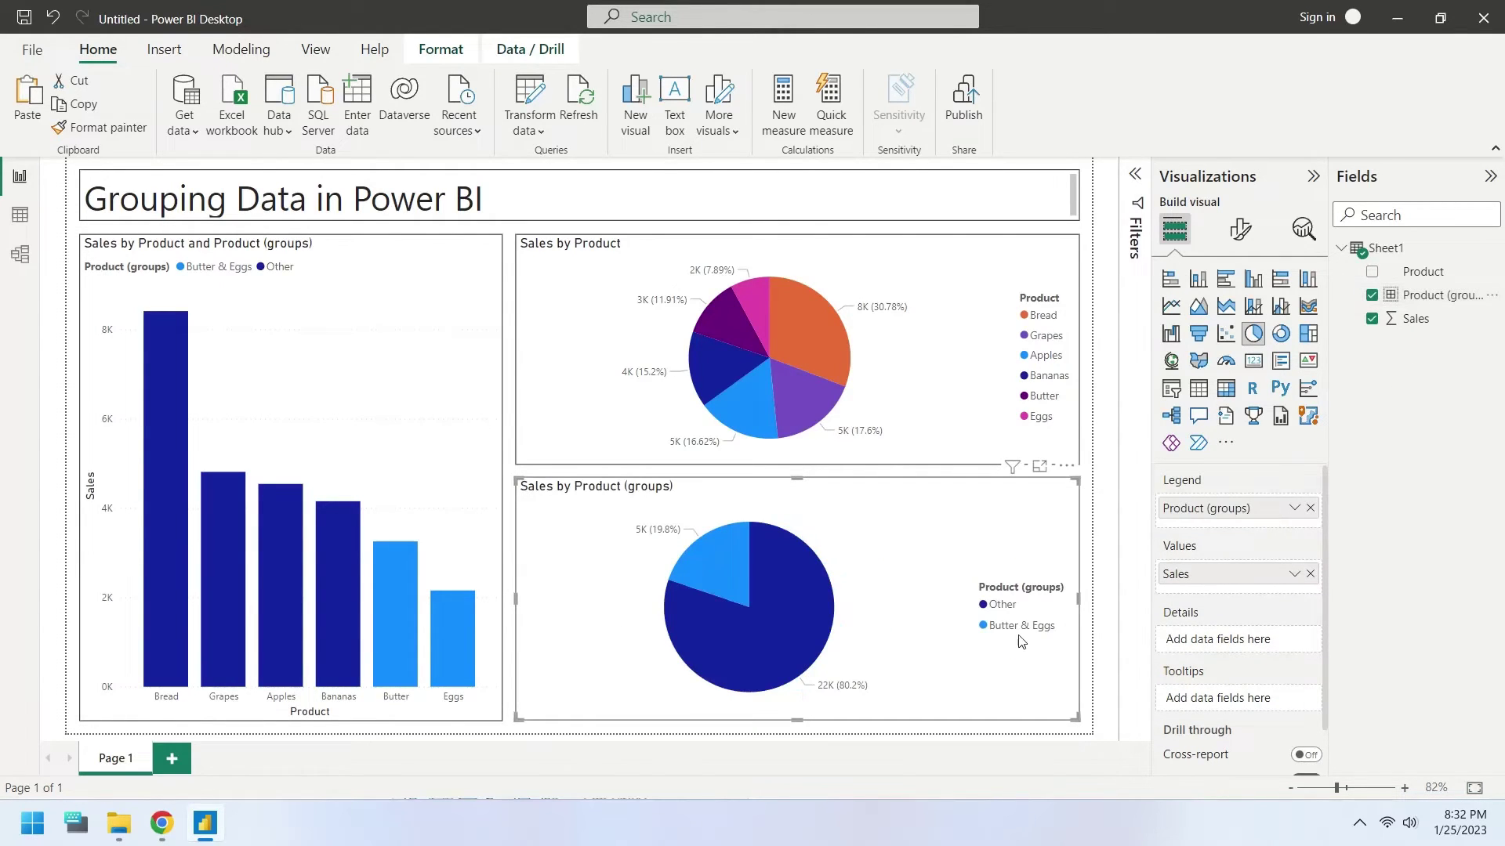
Alternately highlight the Other and Butter & Eggs slices of the lower pie.
click(742, 637)
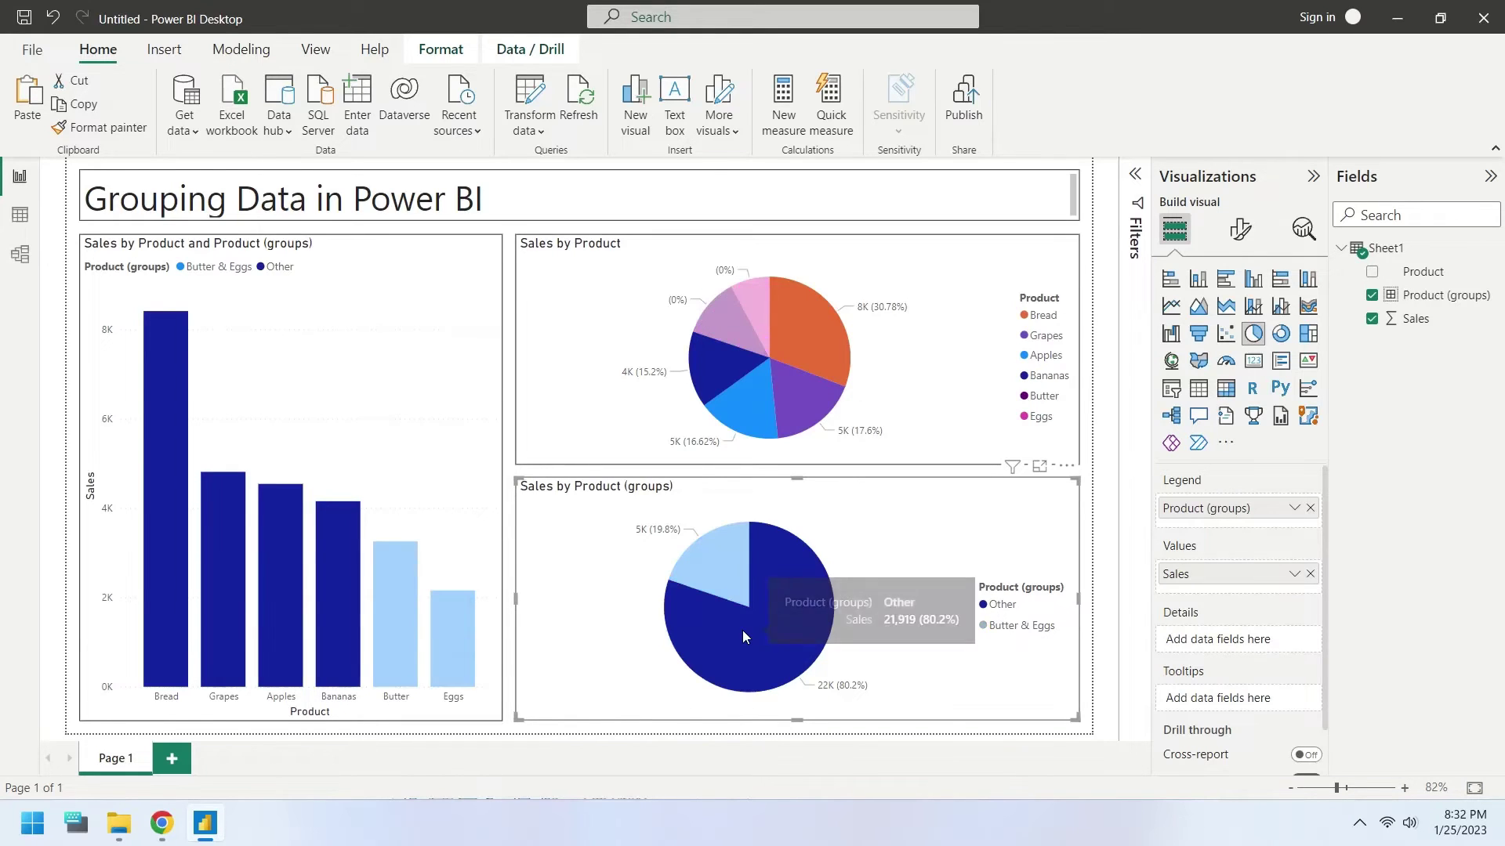
click(721, 568)
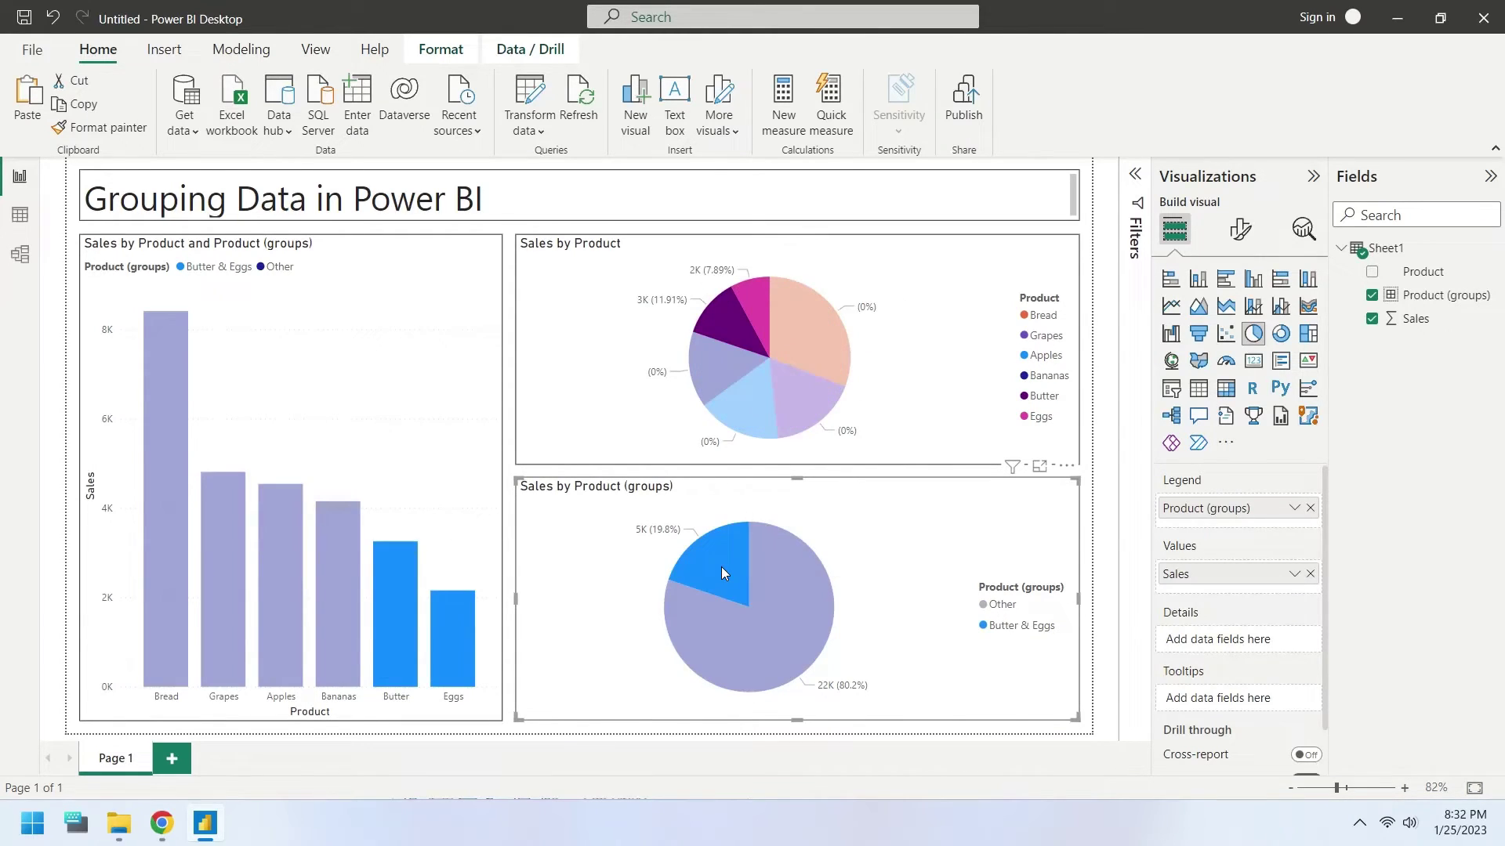
click(753, 645)
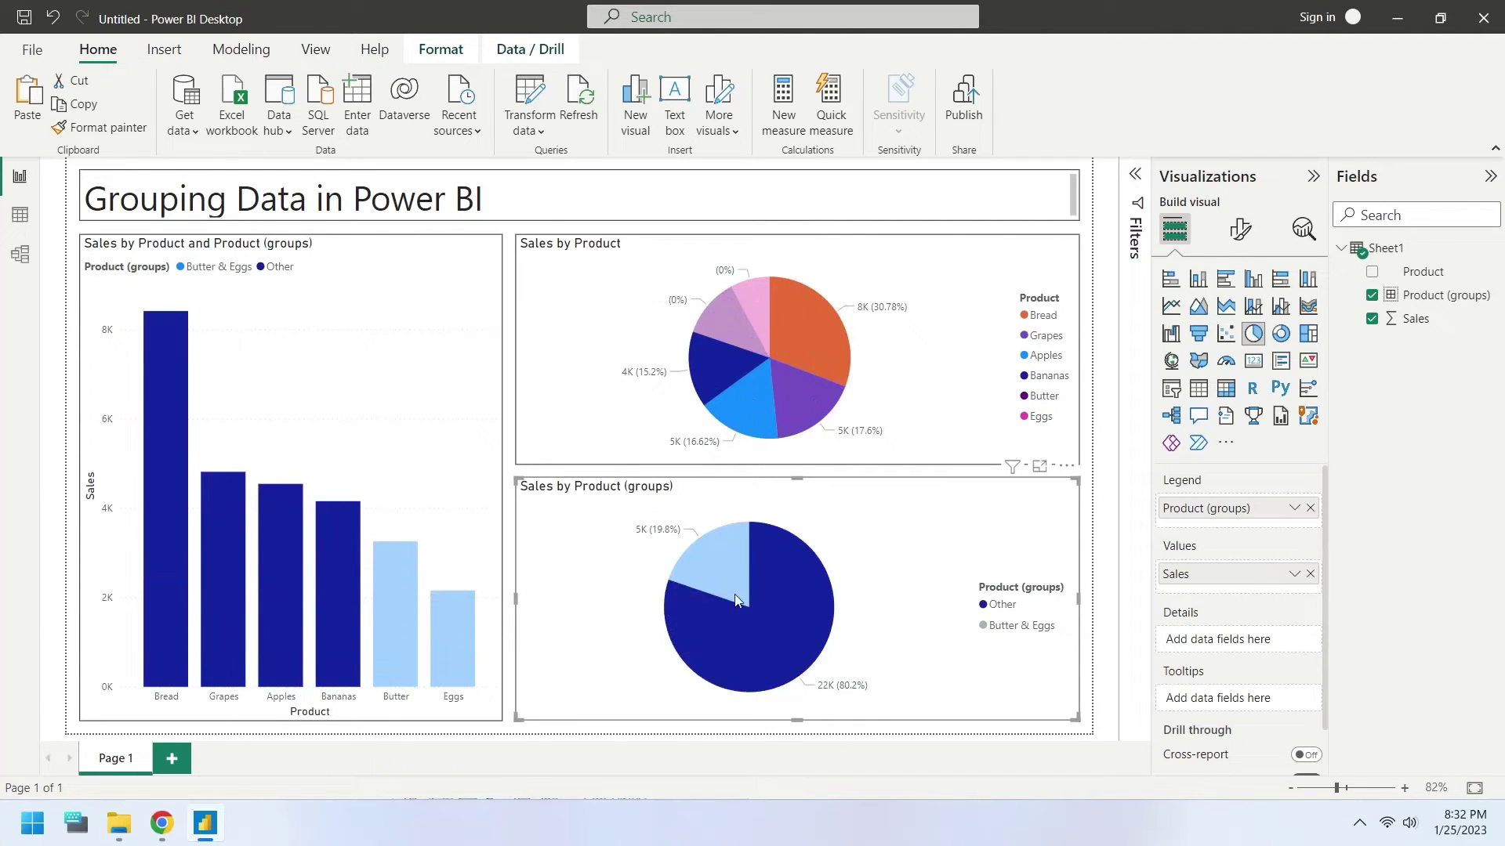
click(722, 568)
click(753, 638)
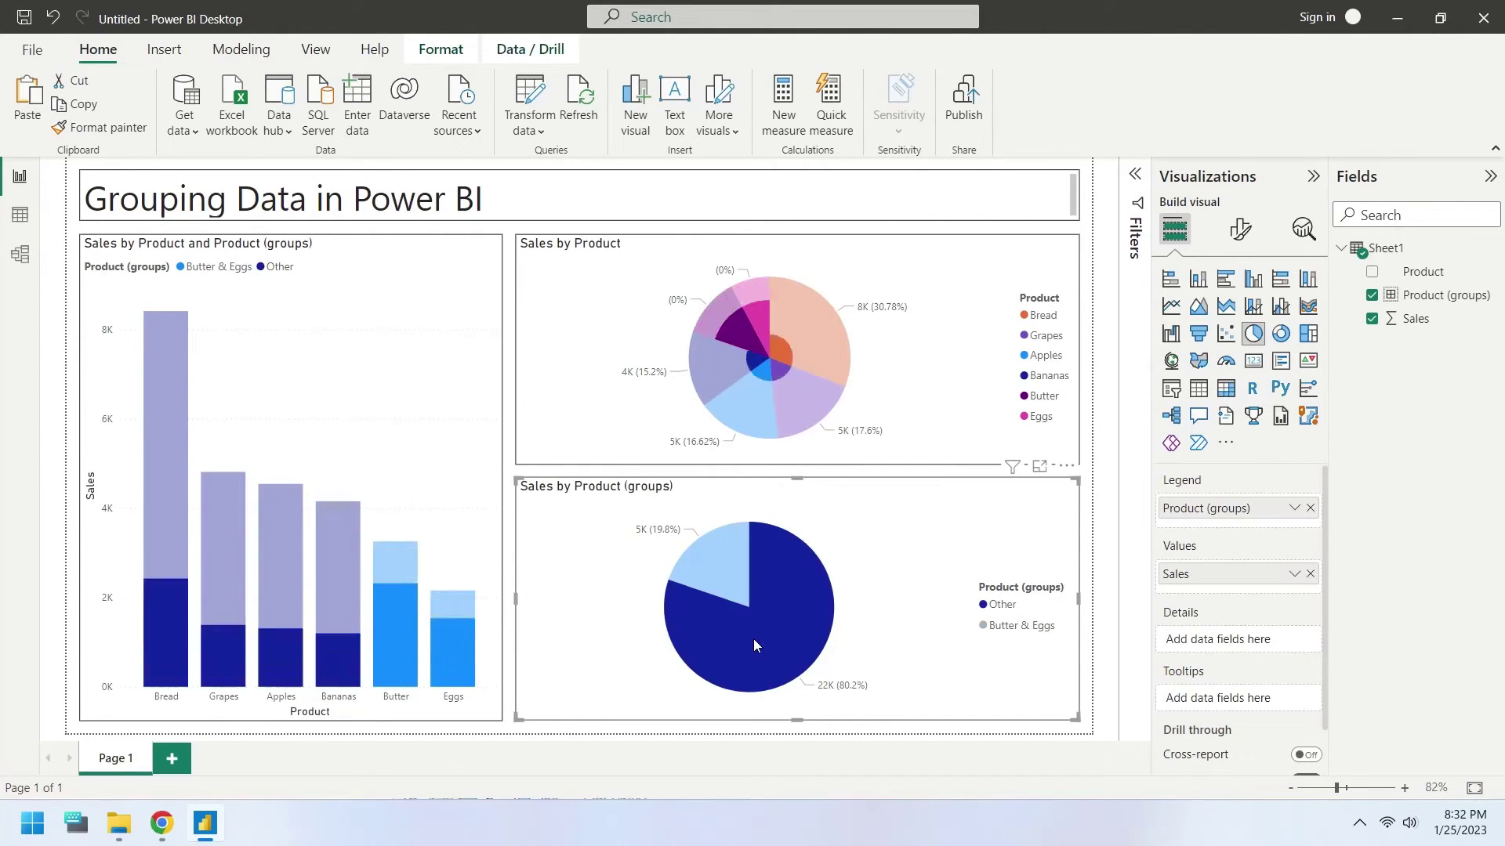
click(714, 559)
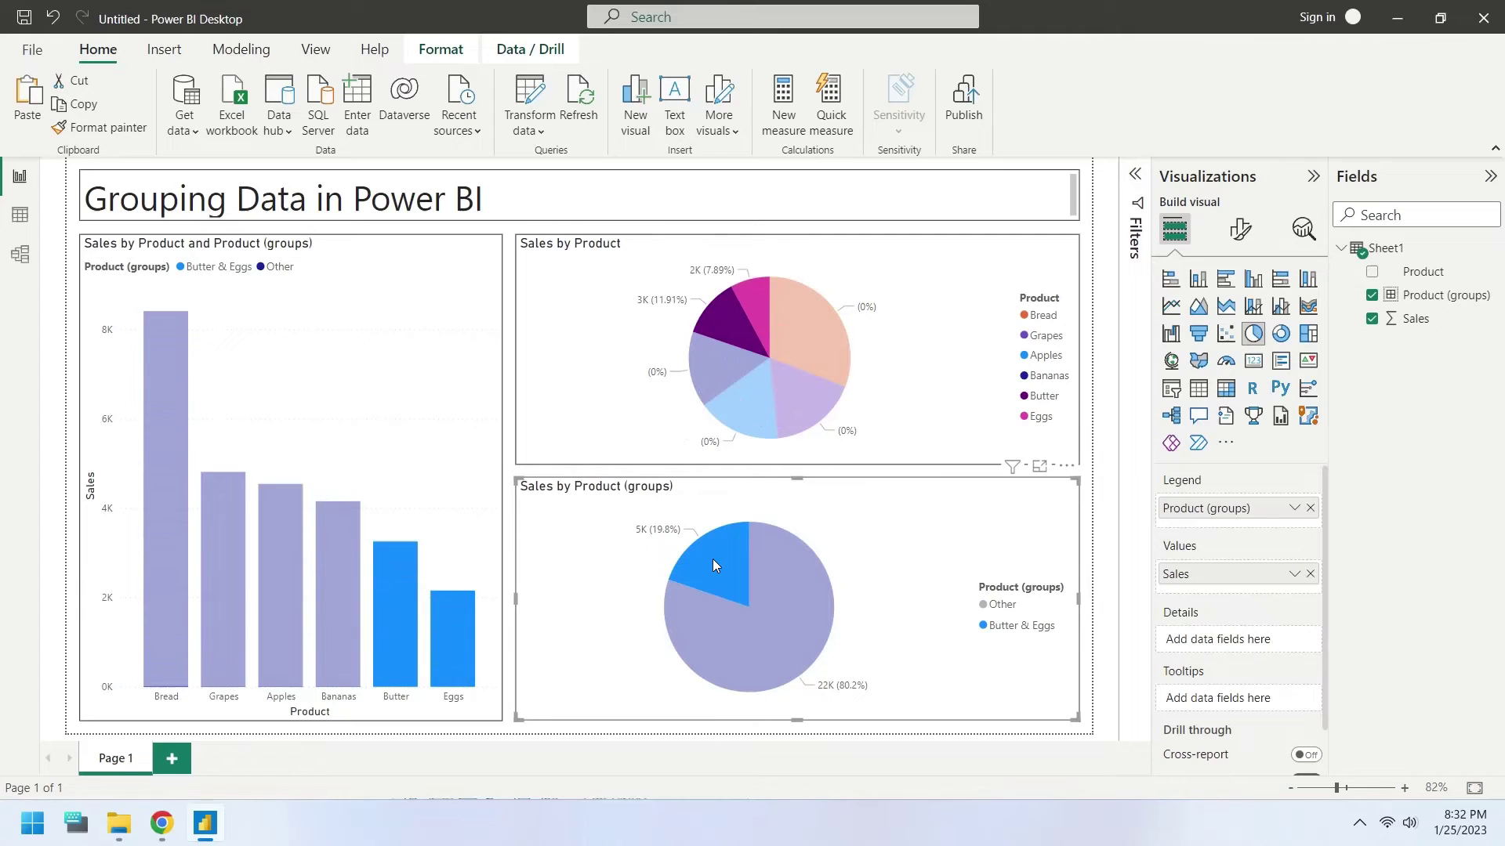
Cross-highlight Other, Bread, Grapes, Apples, Butter and Eggs slices, then clear the highlighting.
click(773, 635)
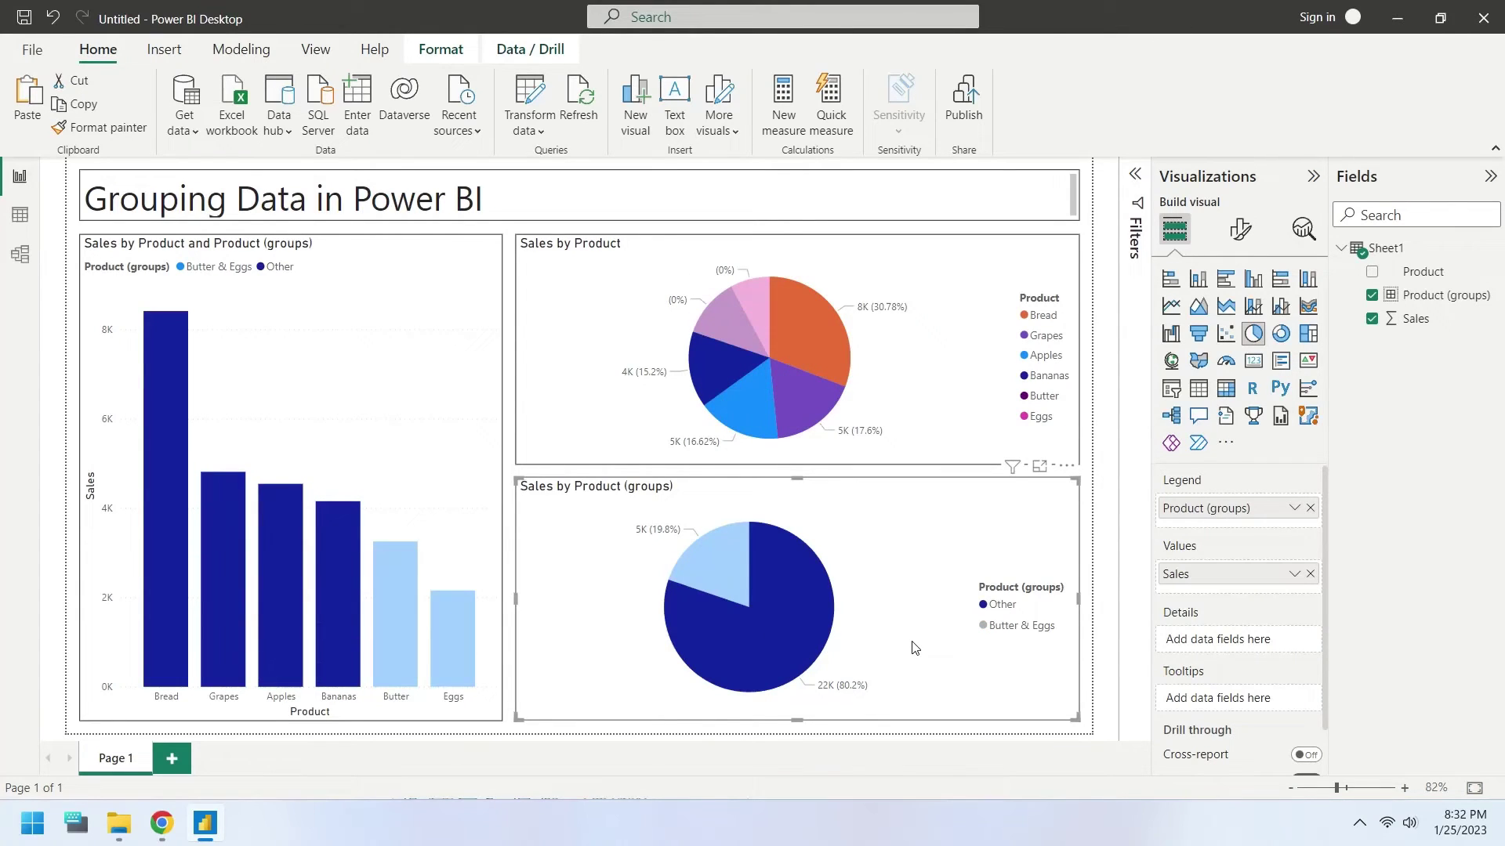
click(801, 342)
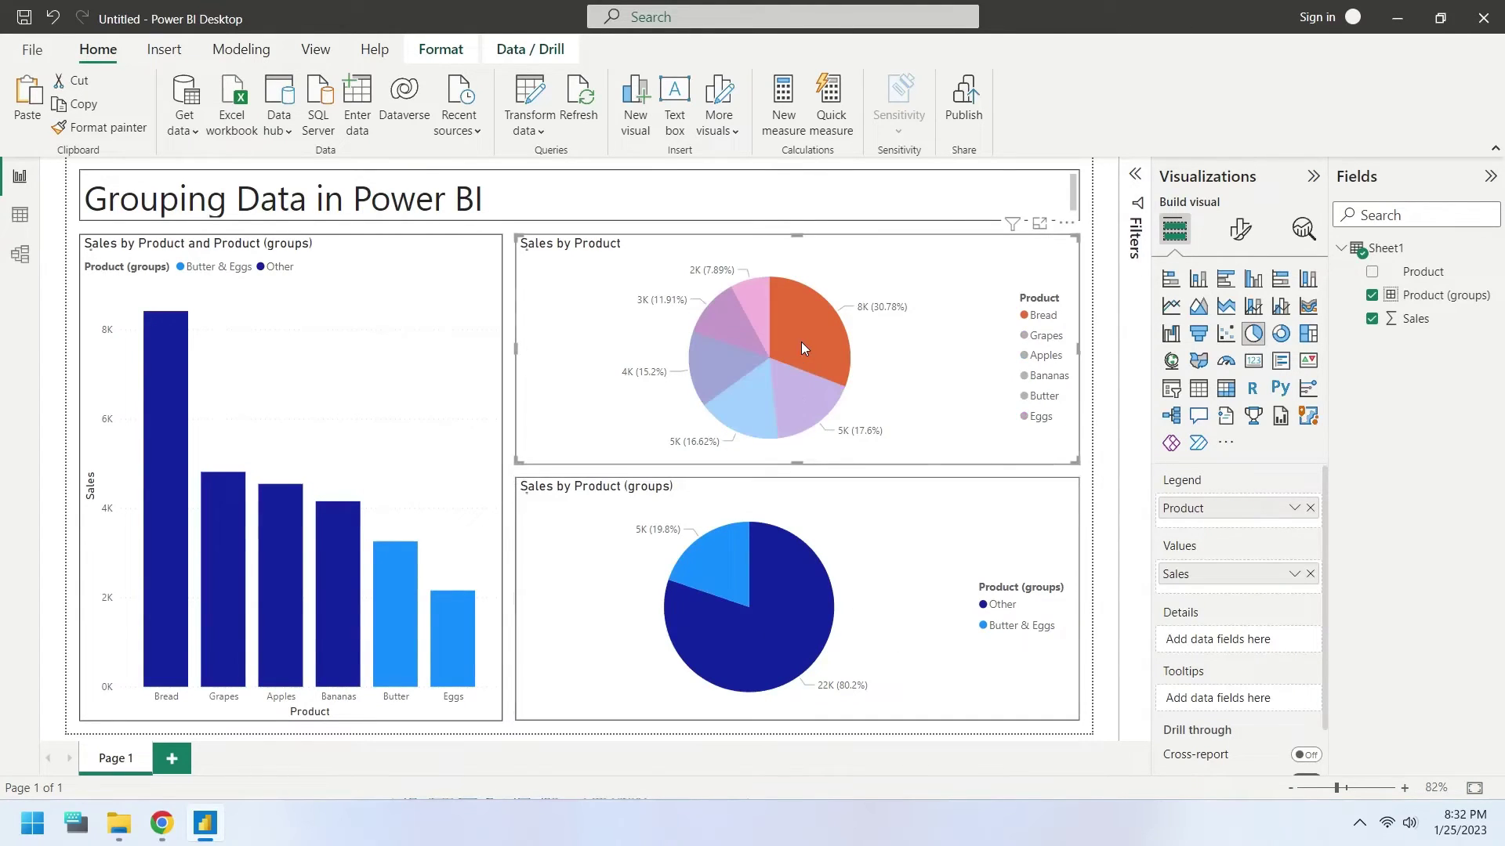
click(794, 396)
click(741, 405)
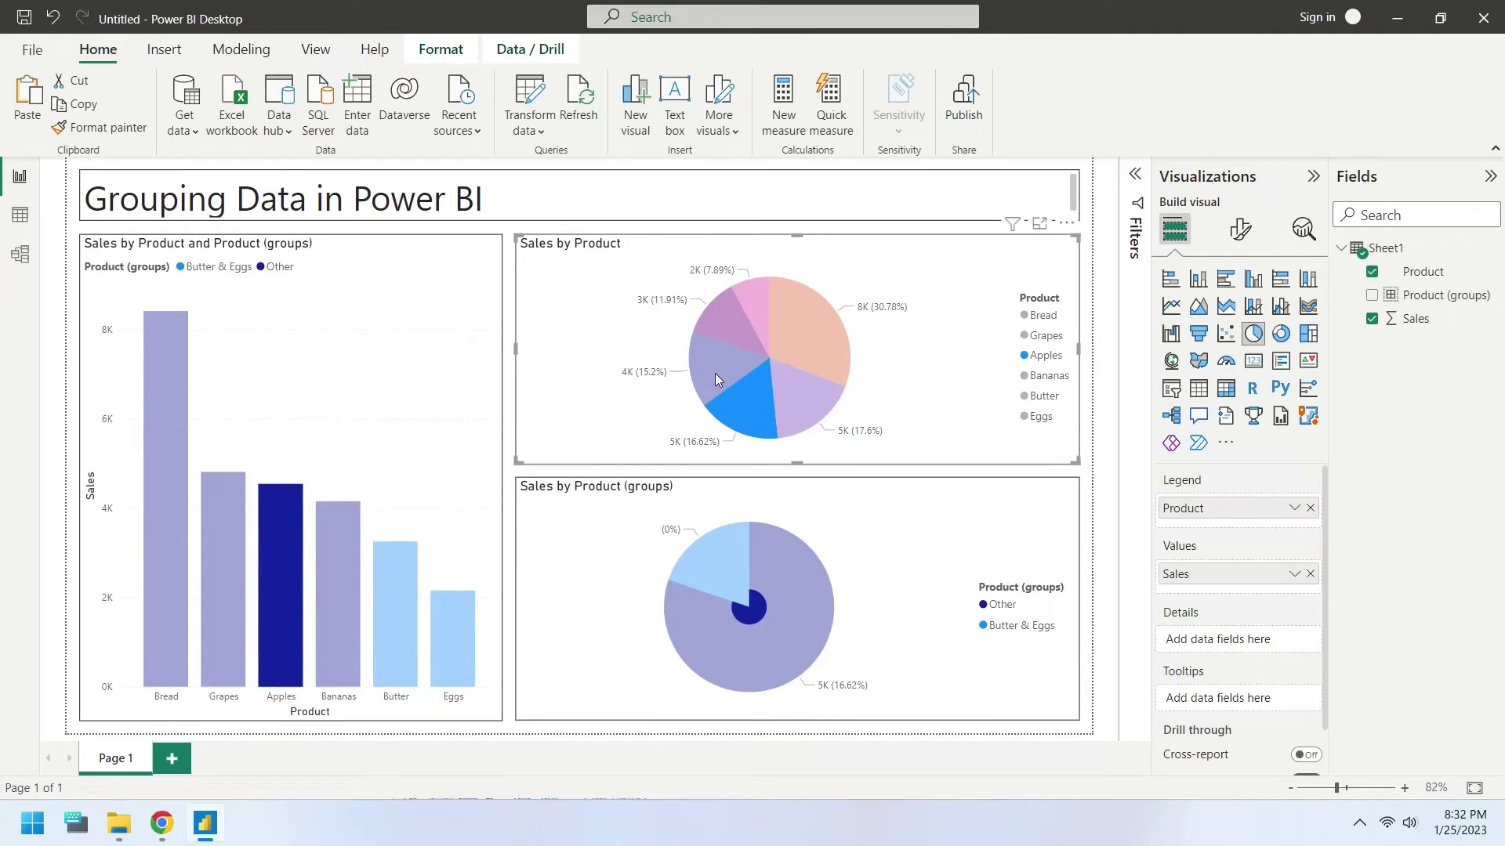
click(715, 373)
click(741, 318)
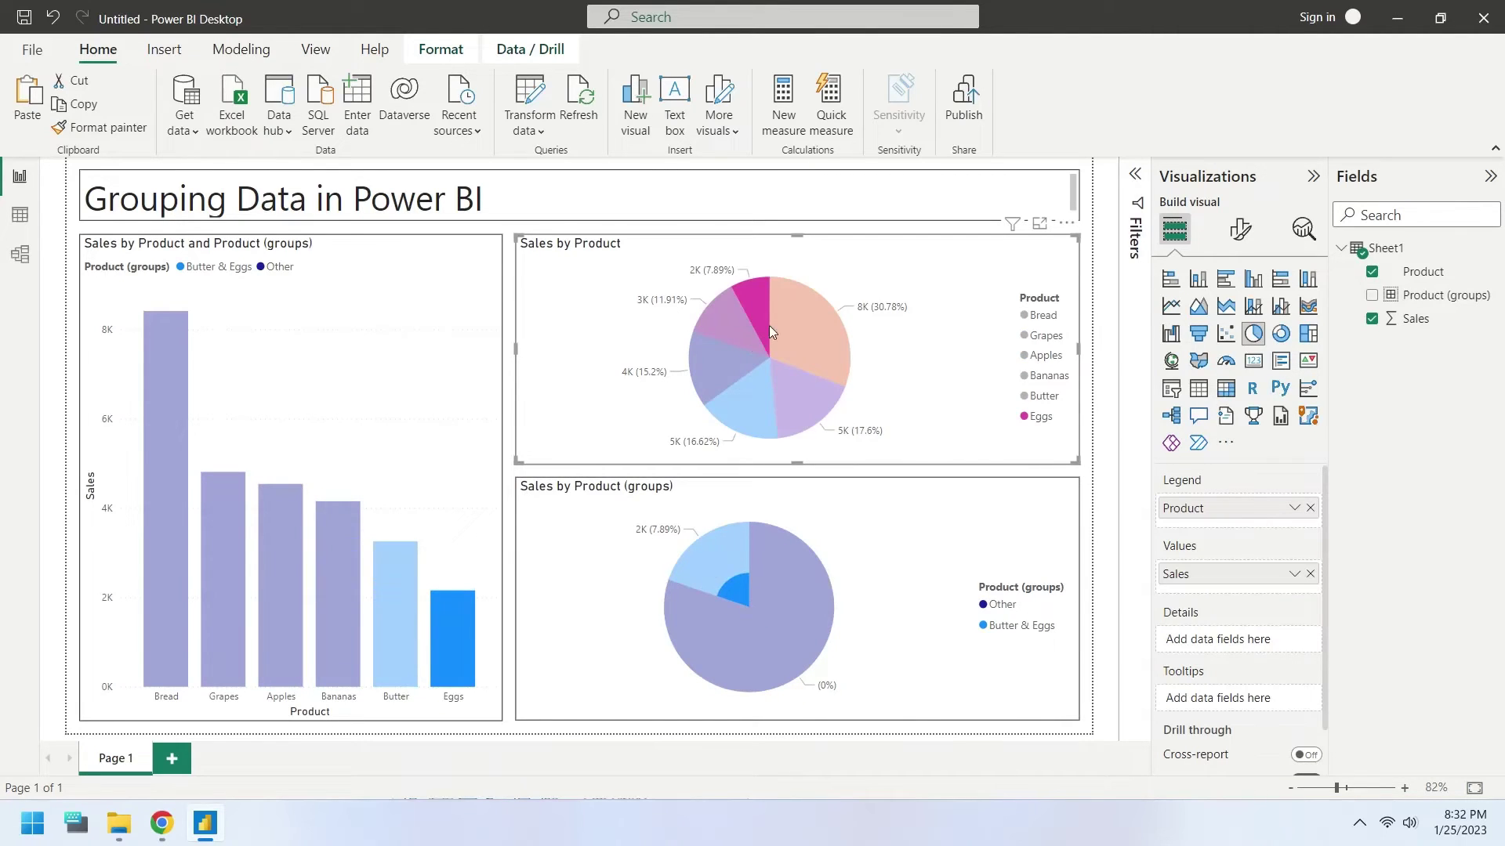
click(769, 326)
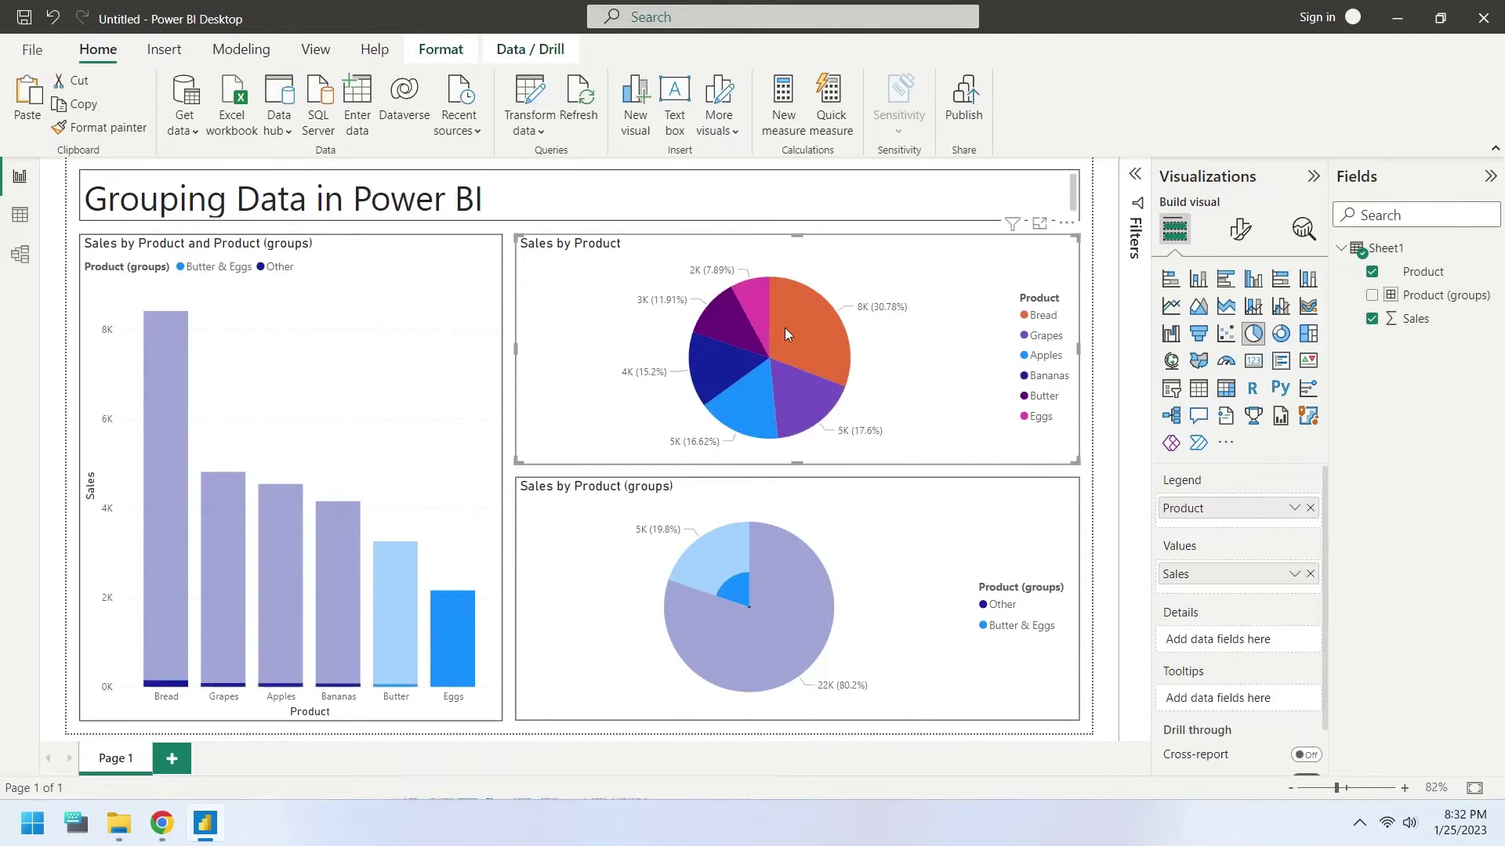
Convert both the upper and lower pie charts into donut charts.
click(1280, 334)
click(1028, 571)
click(1280, 334)
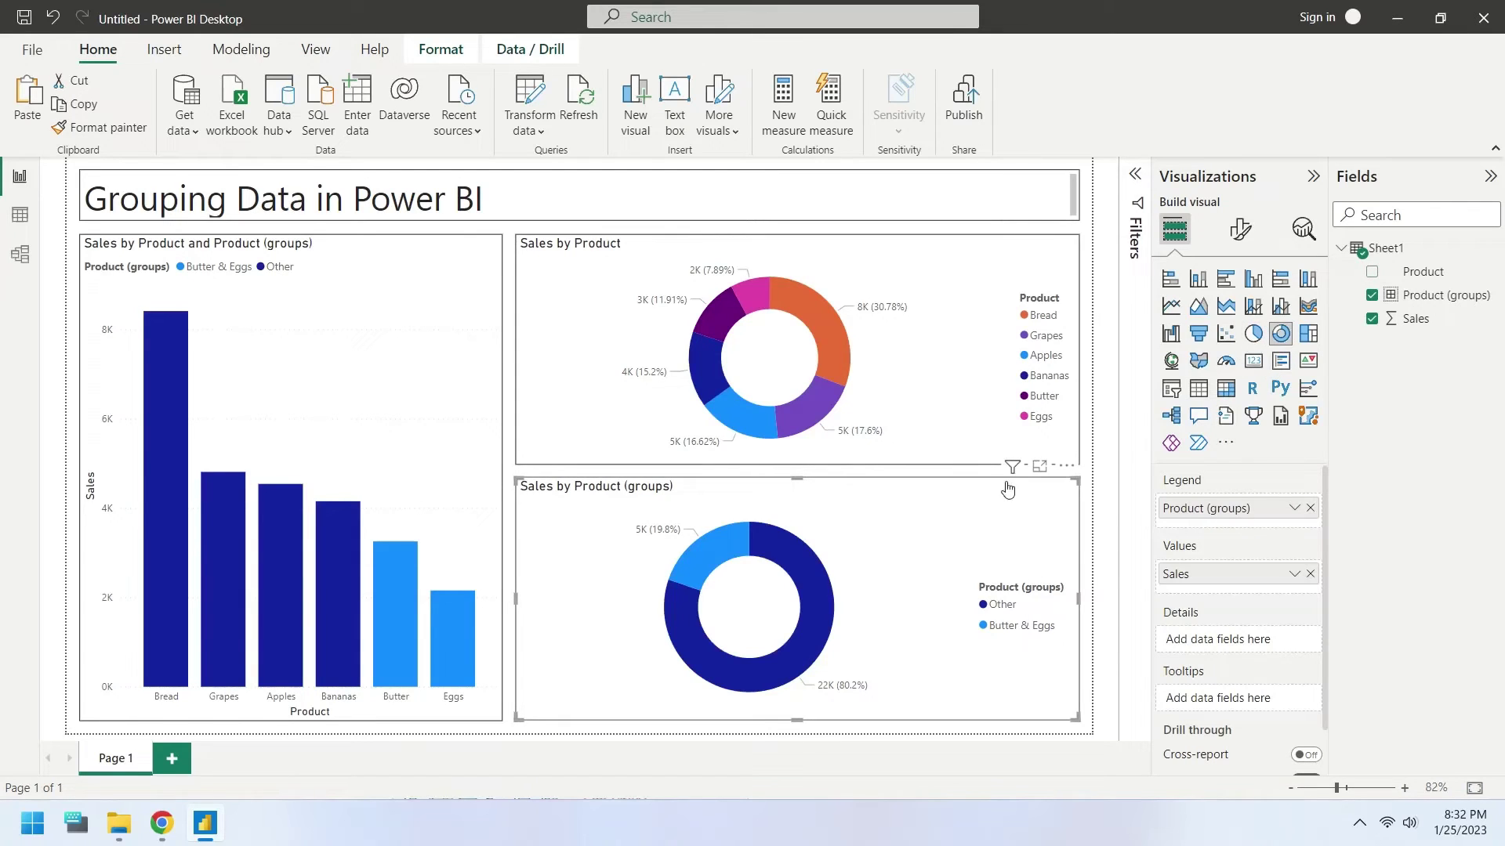
Test highlighting on the donut slices: Other, Butter & Eggs, Eggs, Bread, Apples, Bananas, Butter.
click(810, 643)
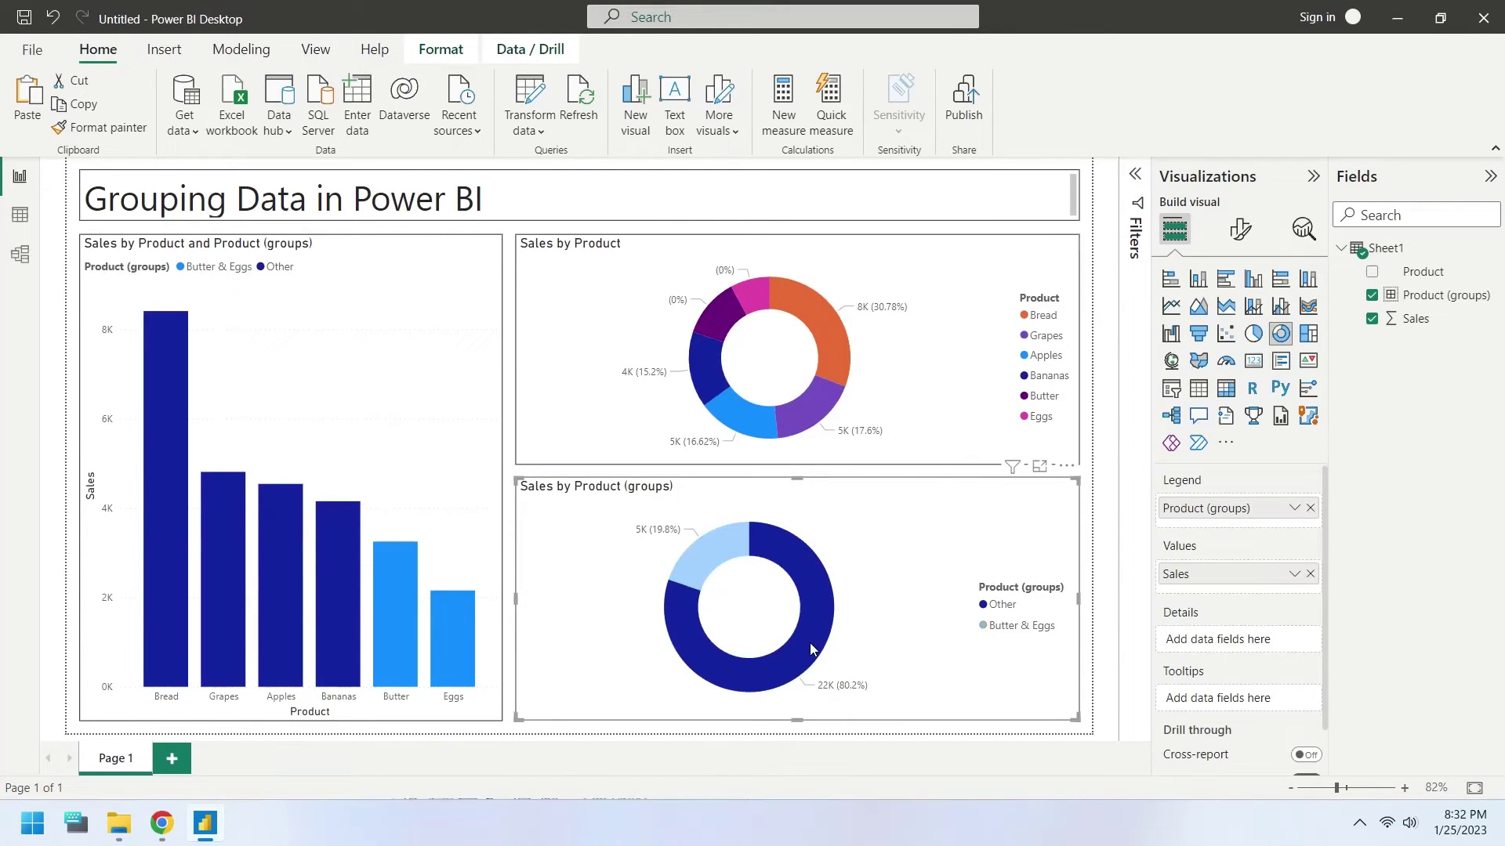
click(707, 540)
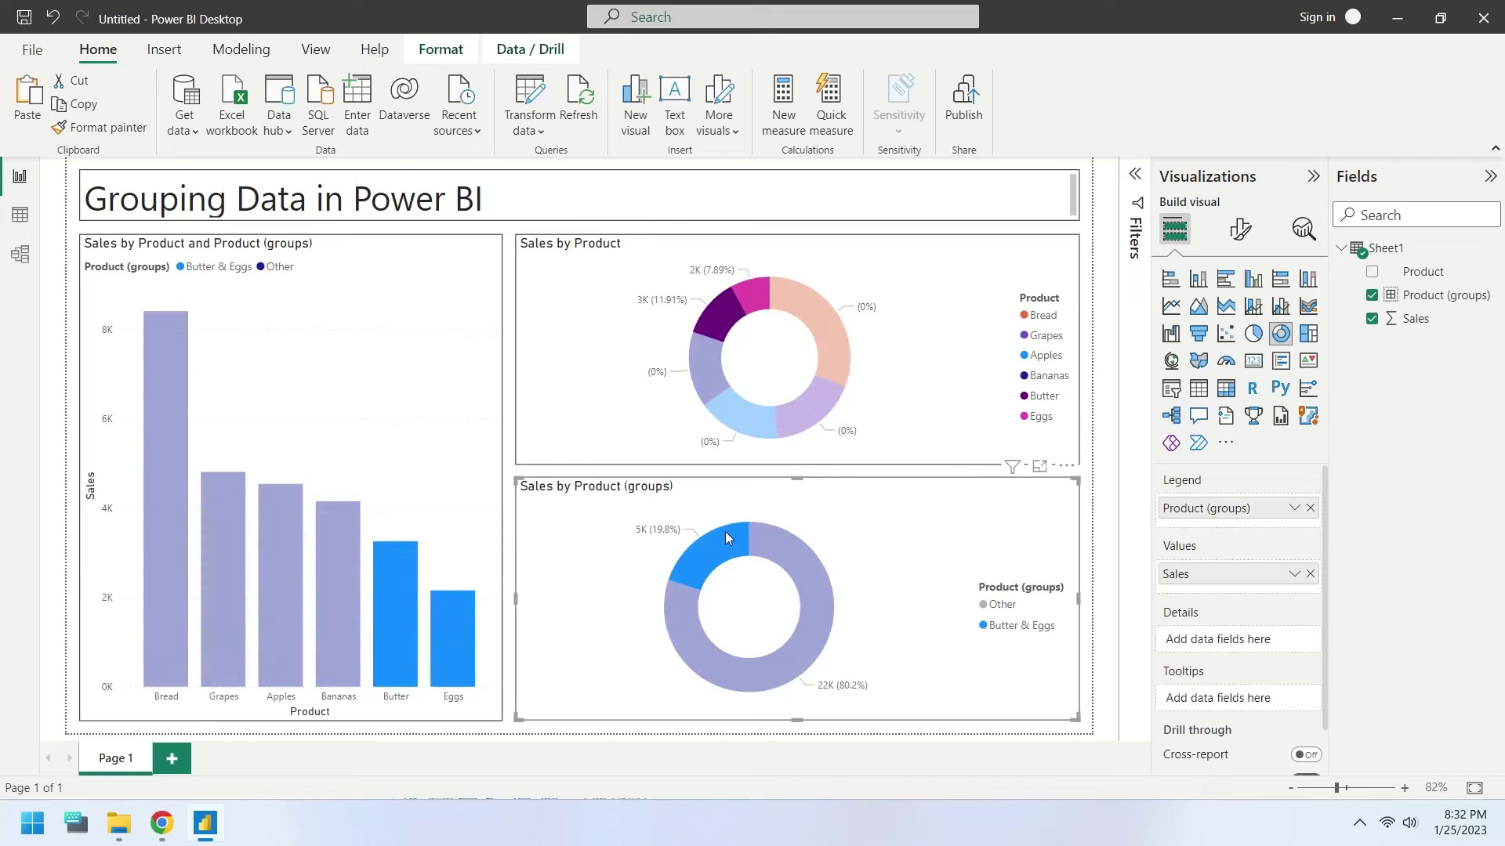
click(757, 290)
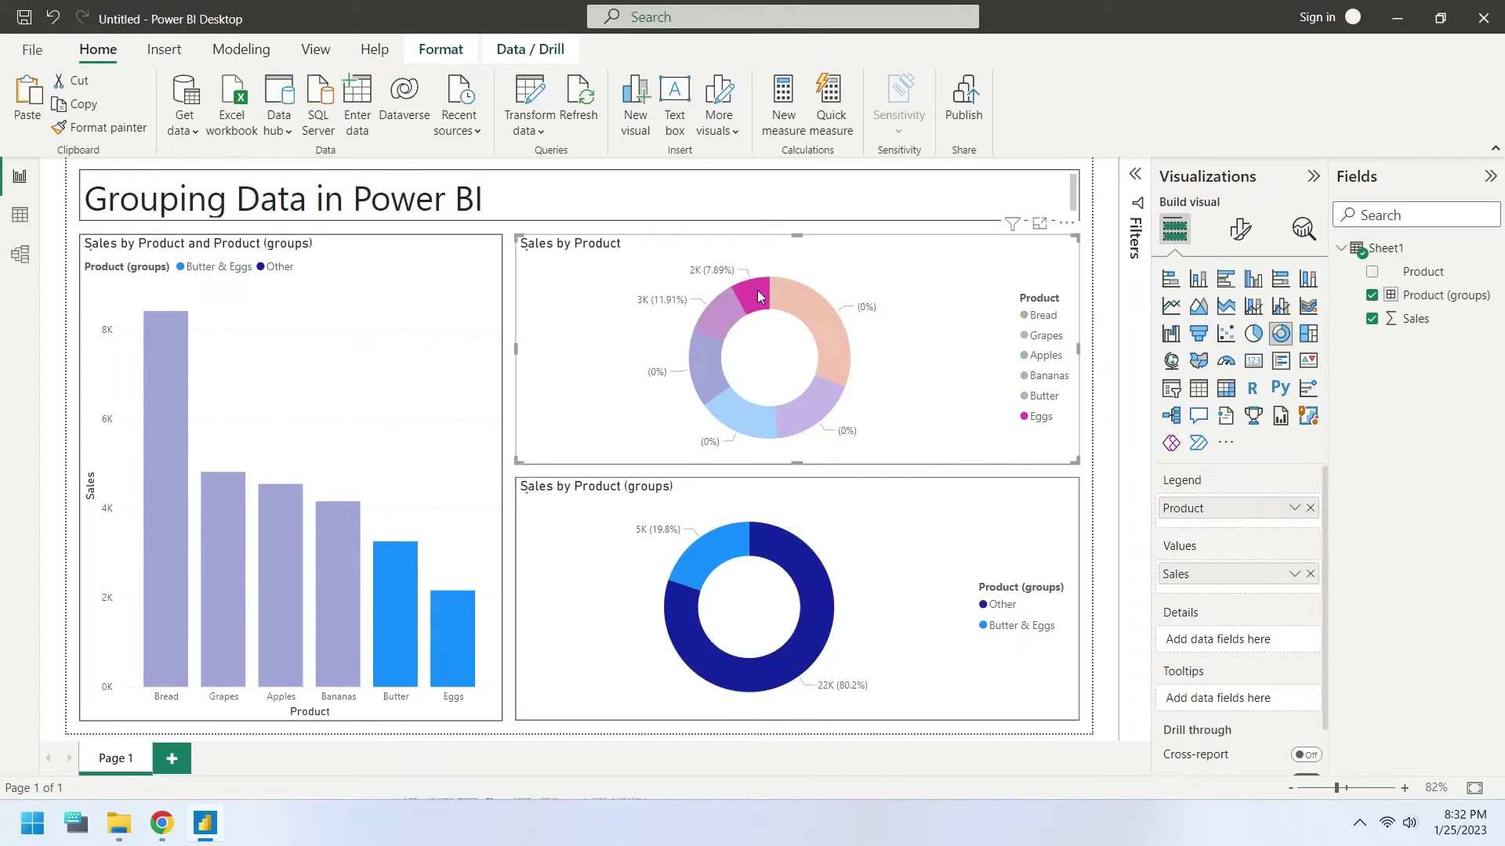
click(801, 295)
click(768, 424)
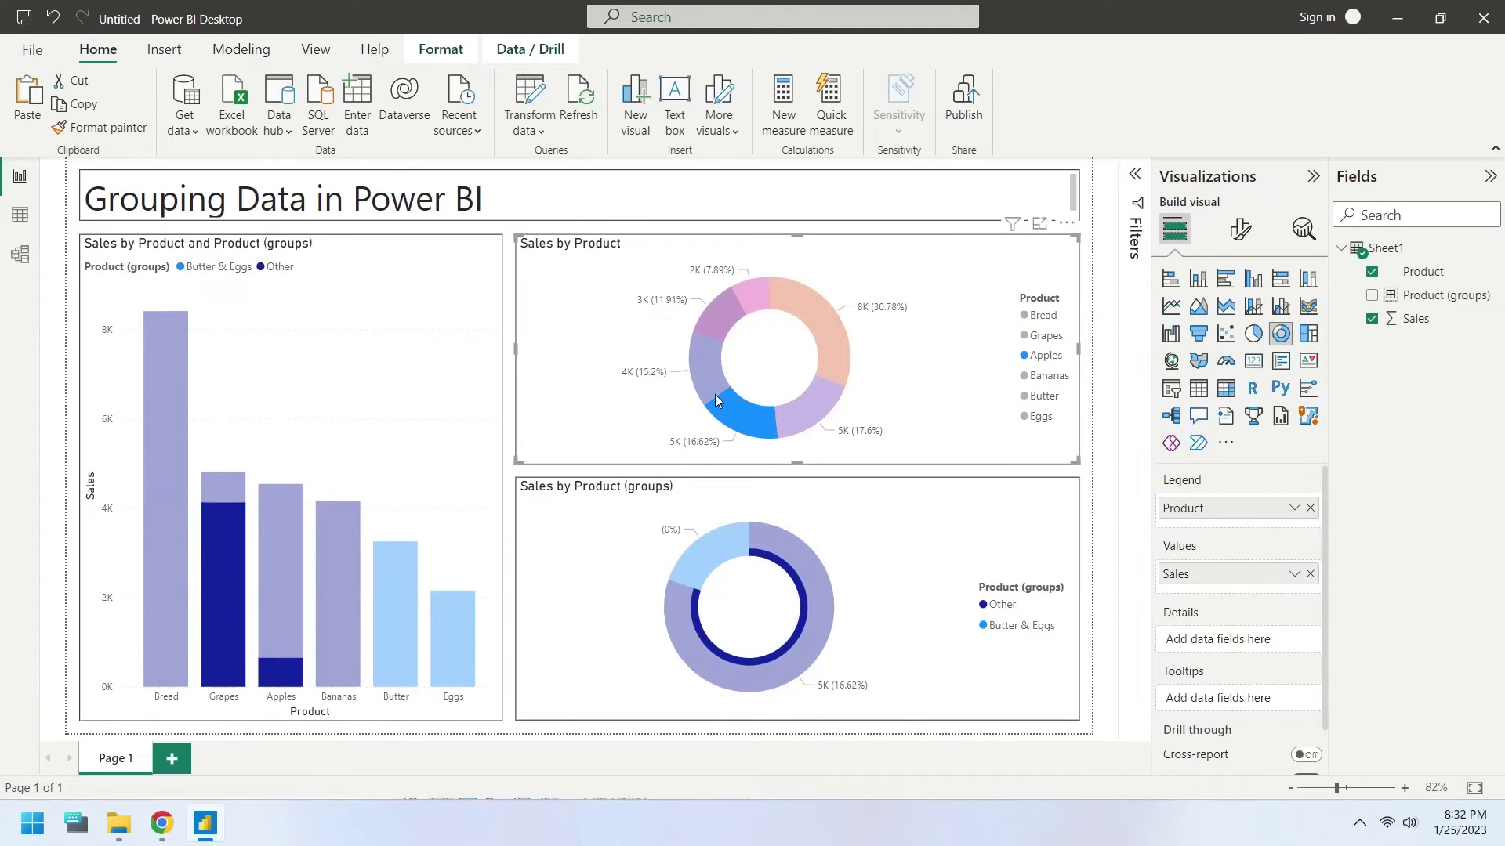
click(709, 365)
click(706, 322)
click(924, 563)
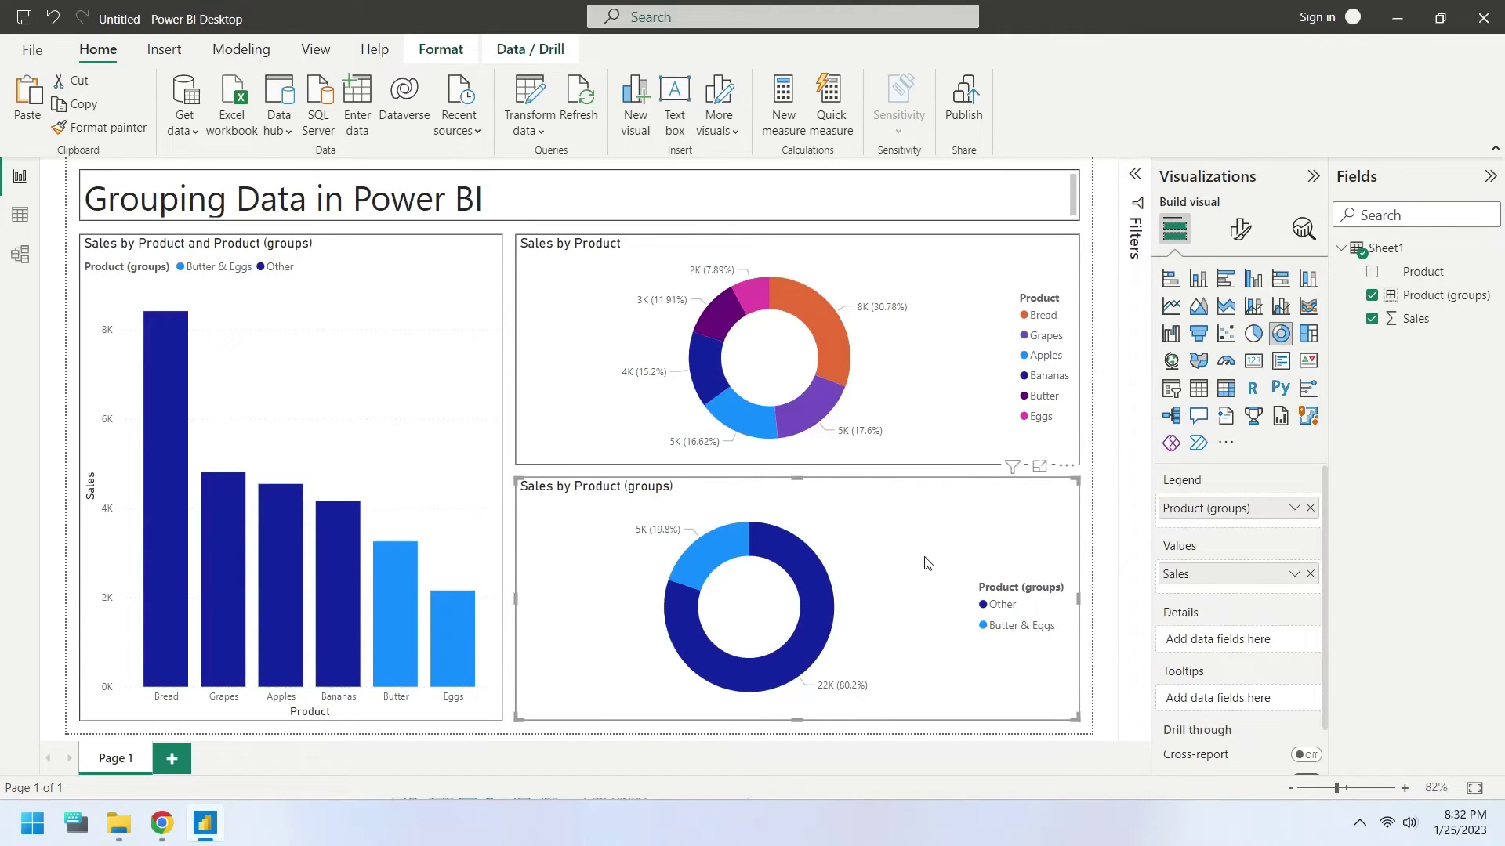
Open the Edit groups dialog for the Product (groups) field.
click(1439, 299)
right_click(1439, 301)
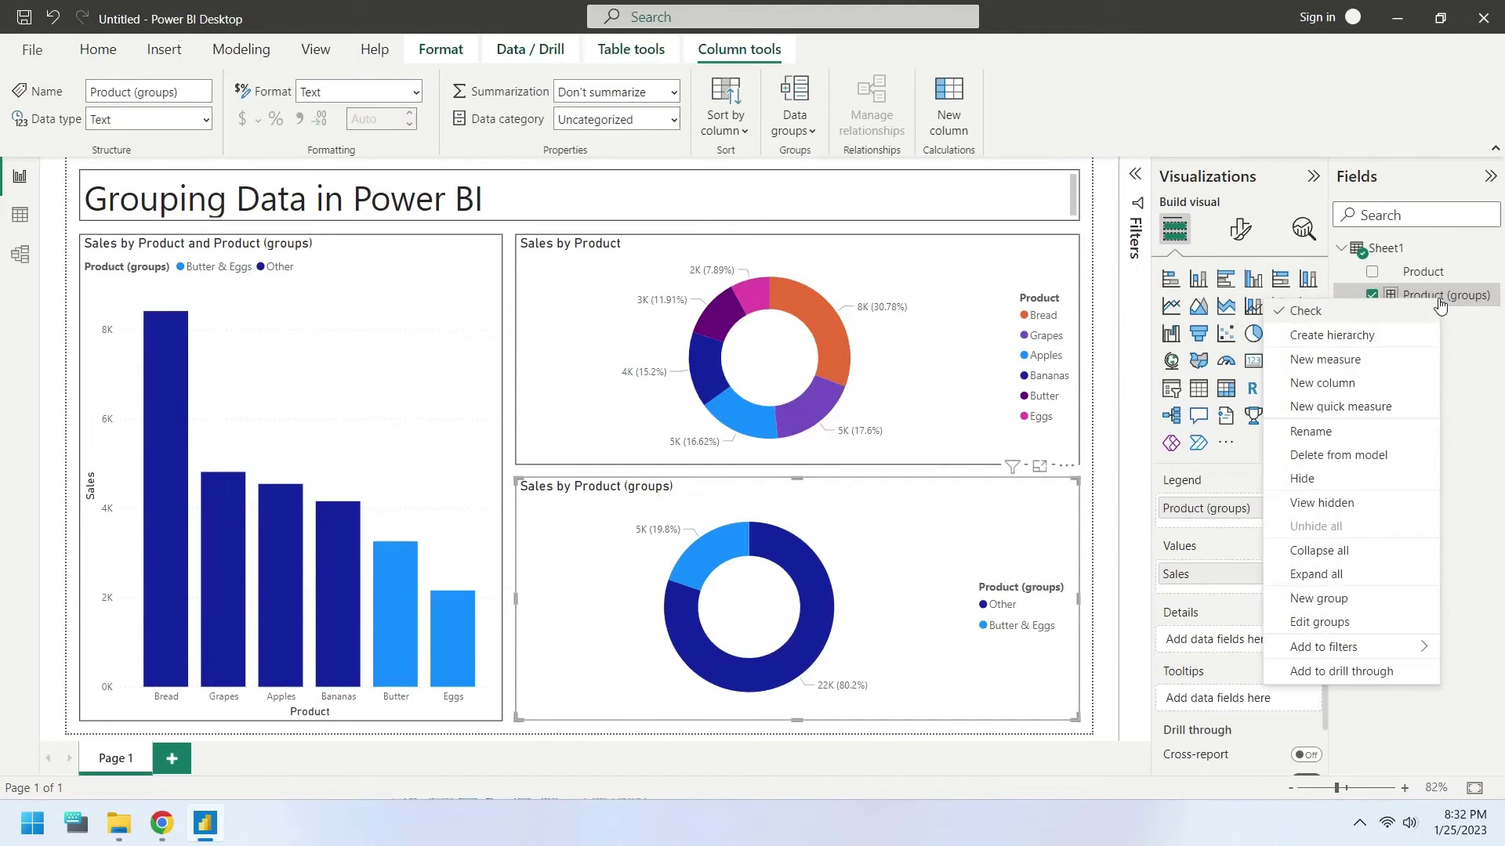
click(1336, 621)
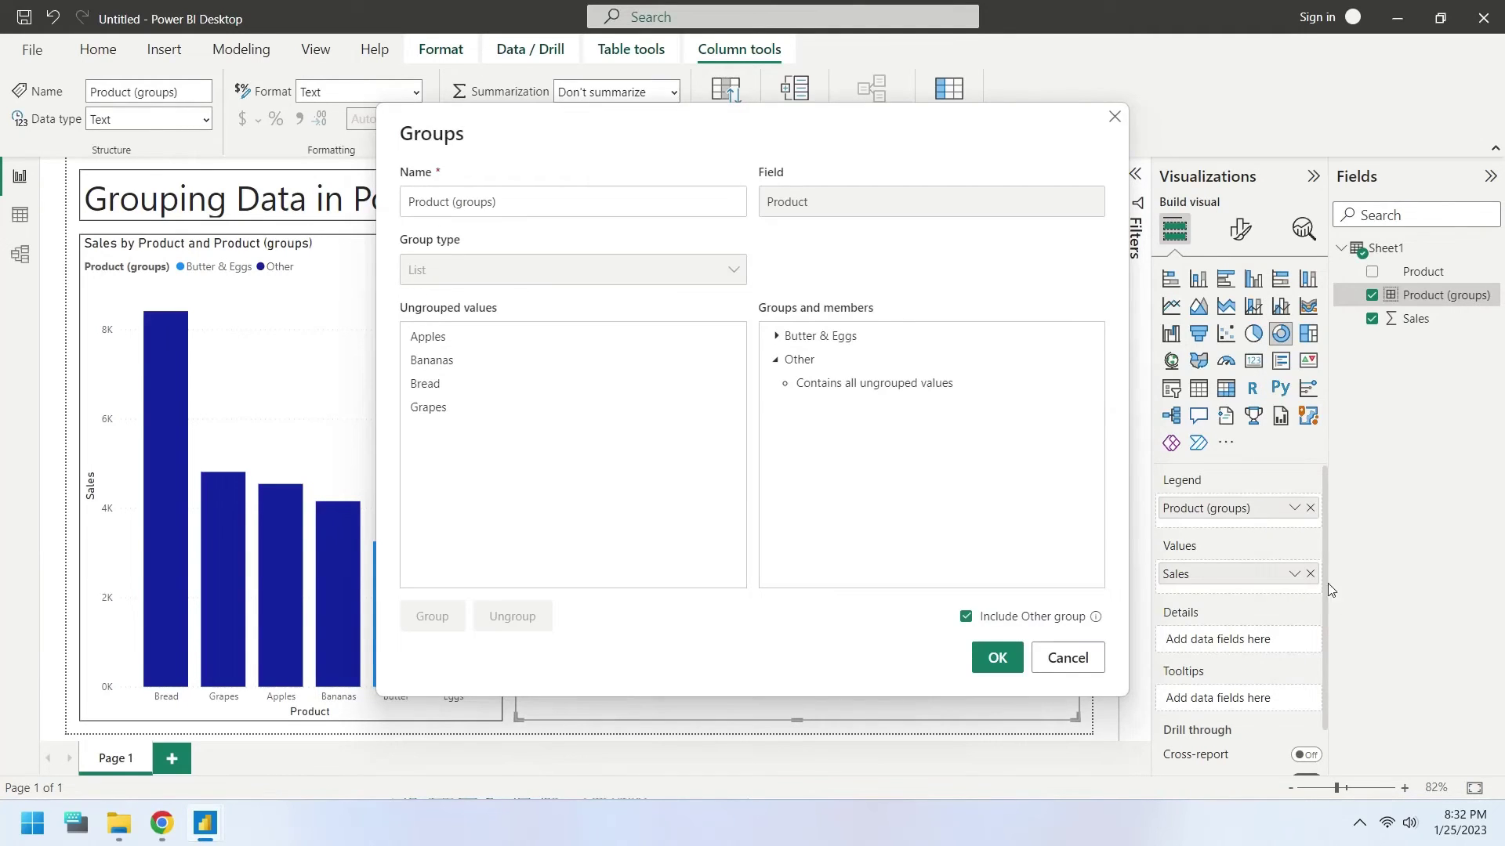
Add Bread from the ungrouped values into the Butter & Eggs group.
click(777, 337)
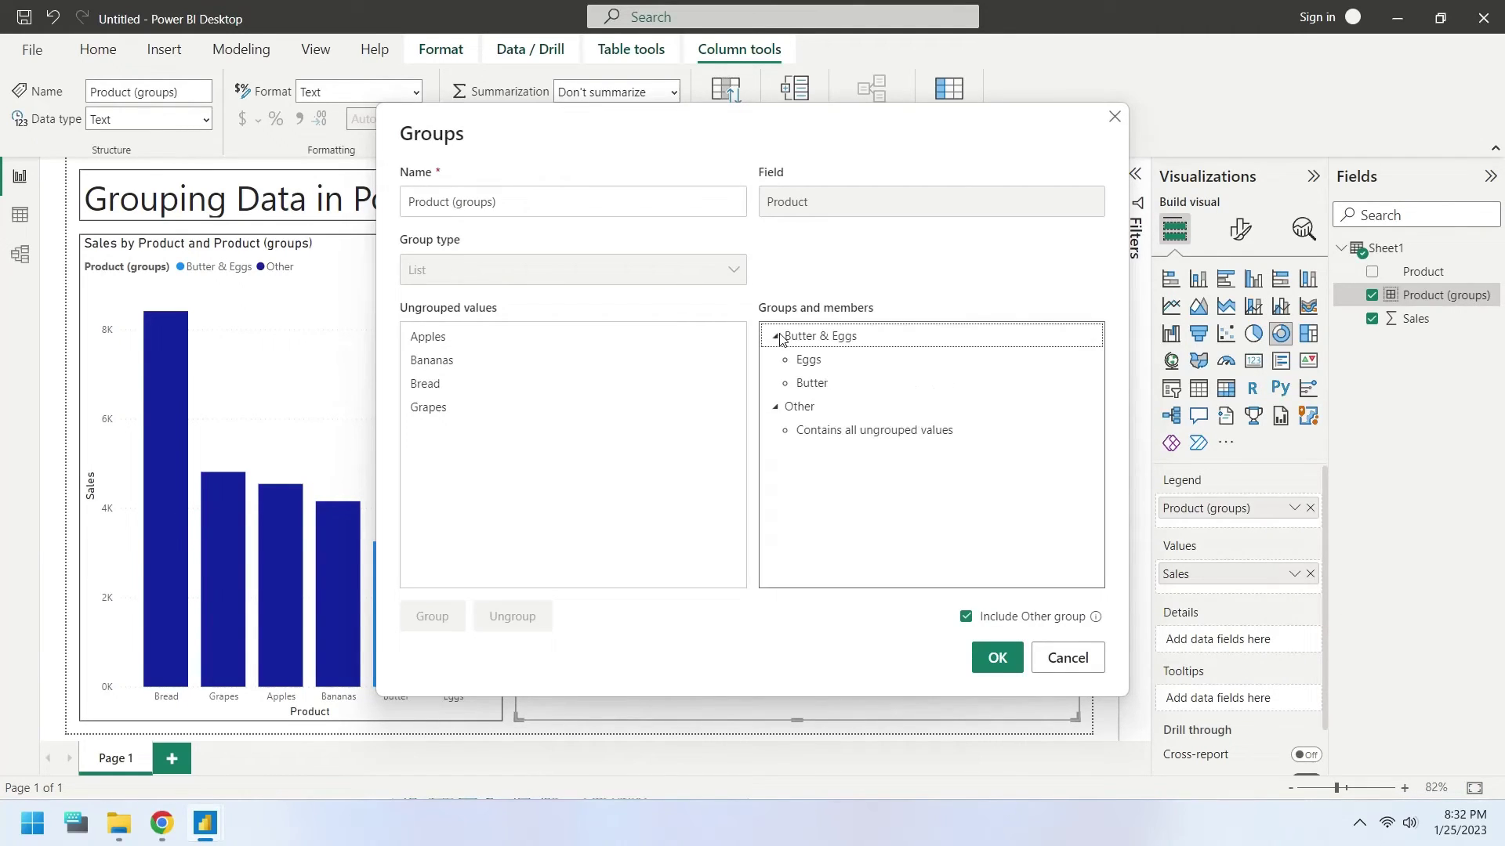
click(811, 362)
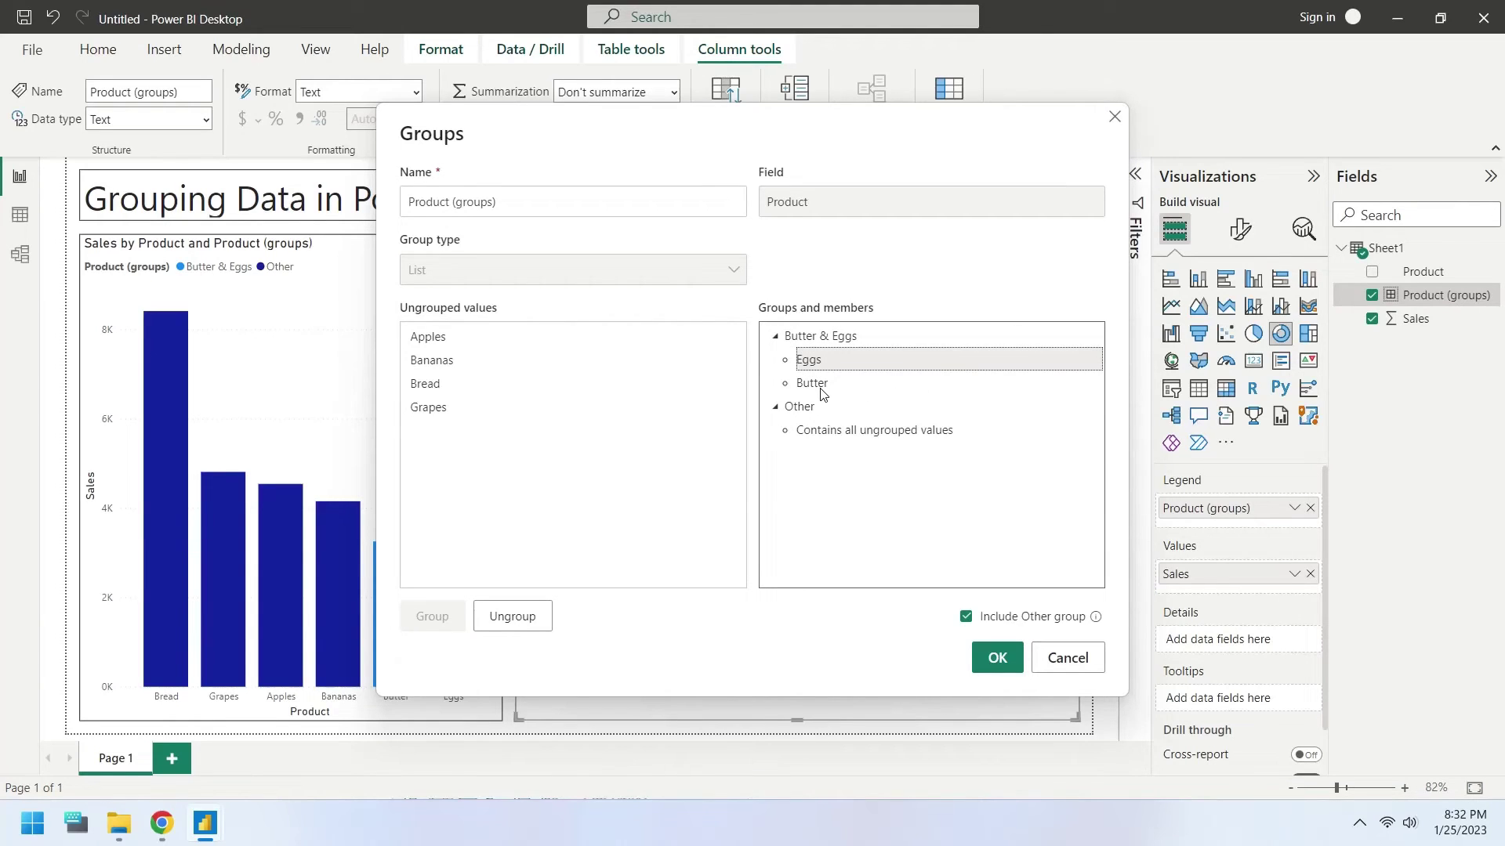
ctrl+click(821, 389)
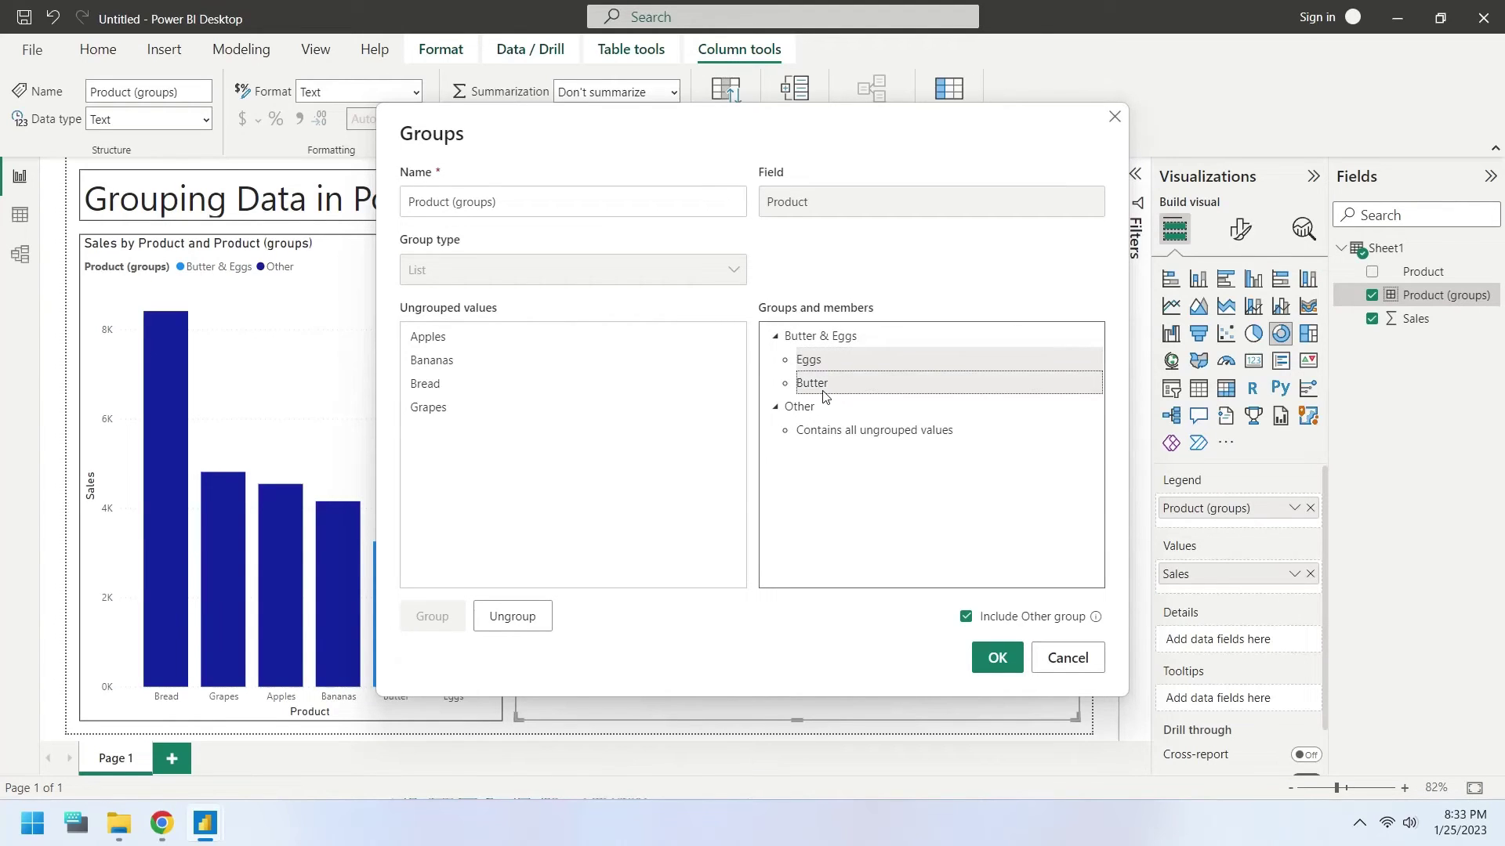
click(418, 392)
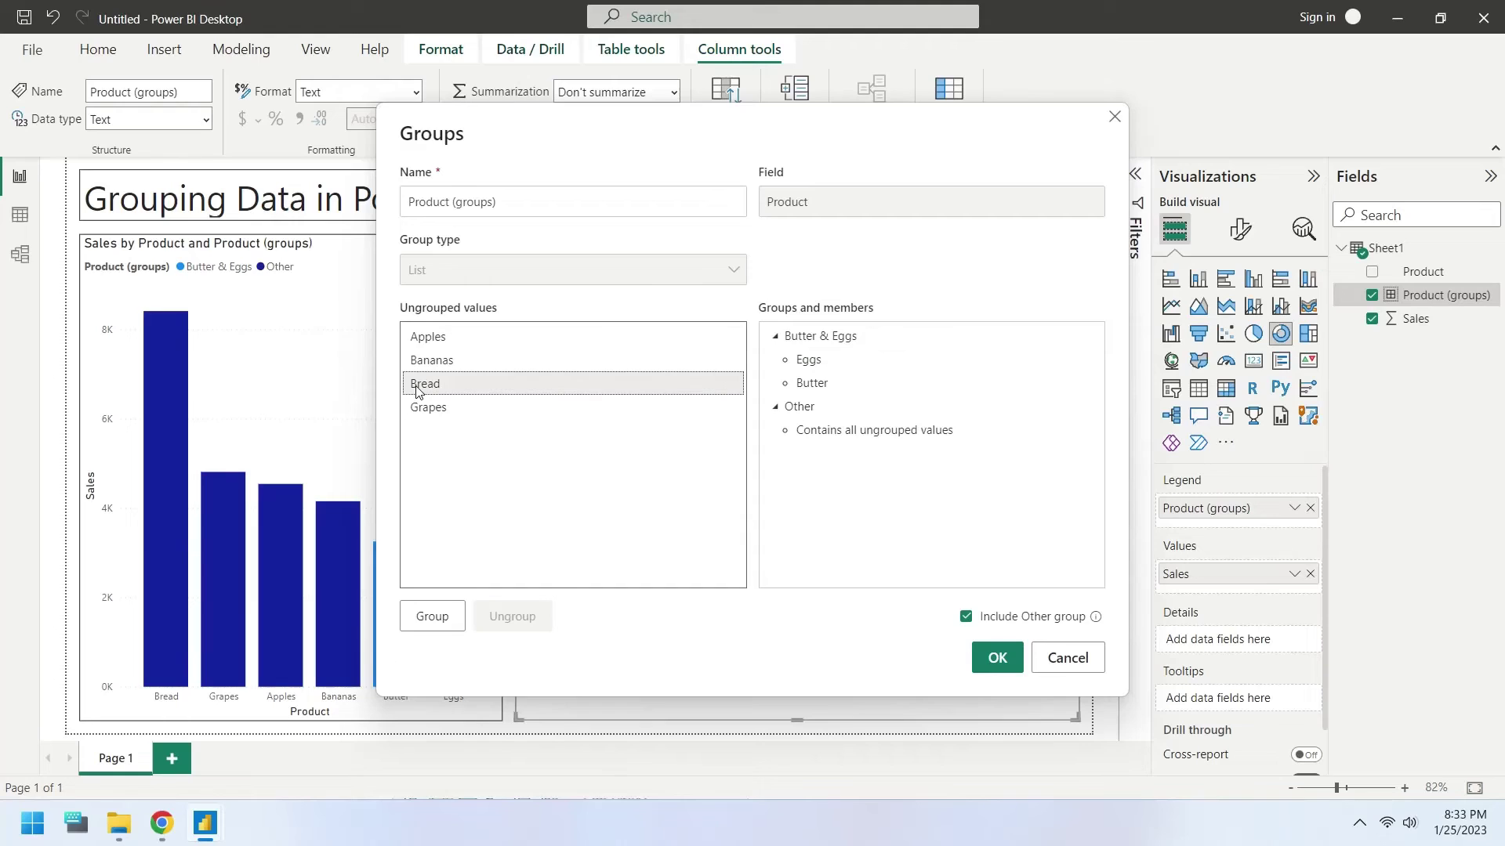
click(823, 387)
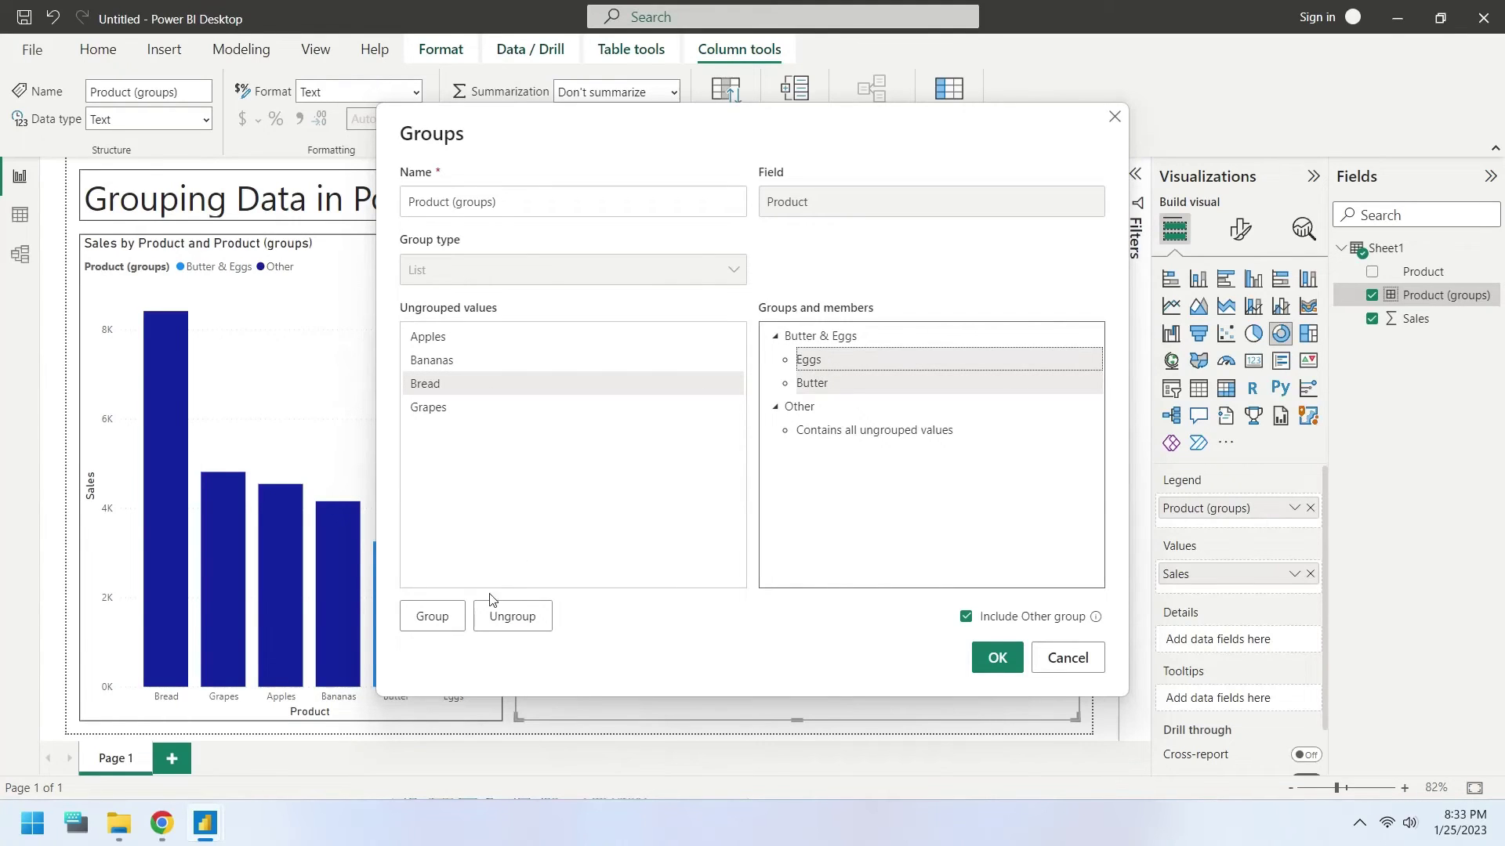
click(431, 618)
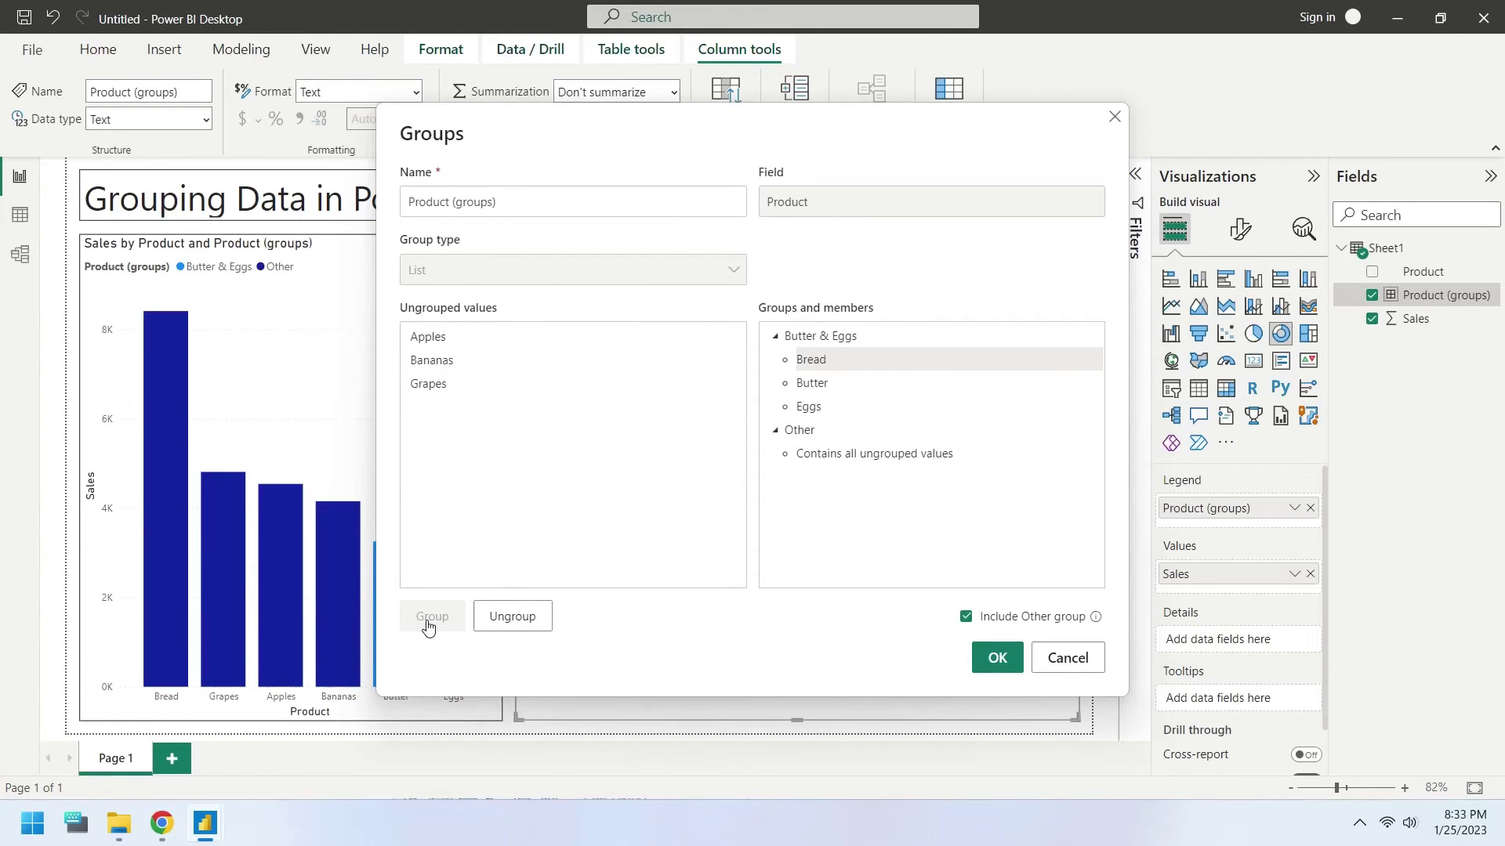
click(822, 338)
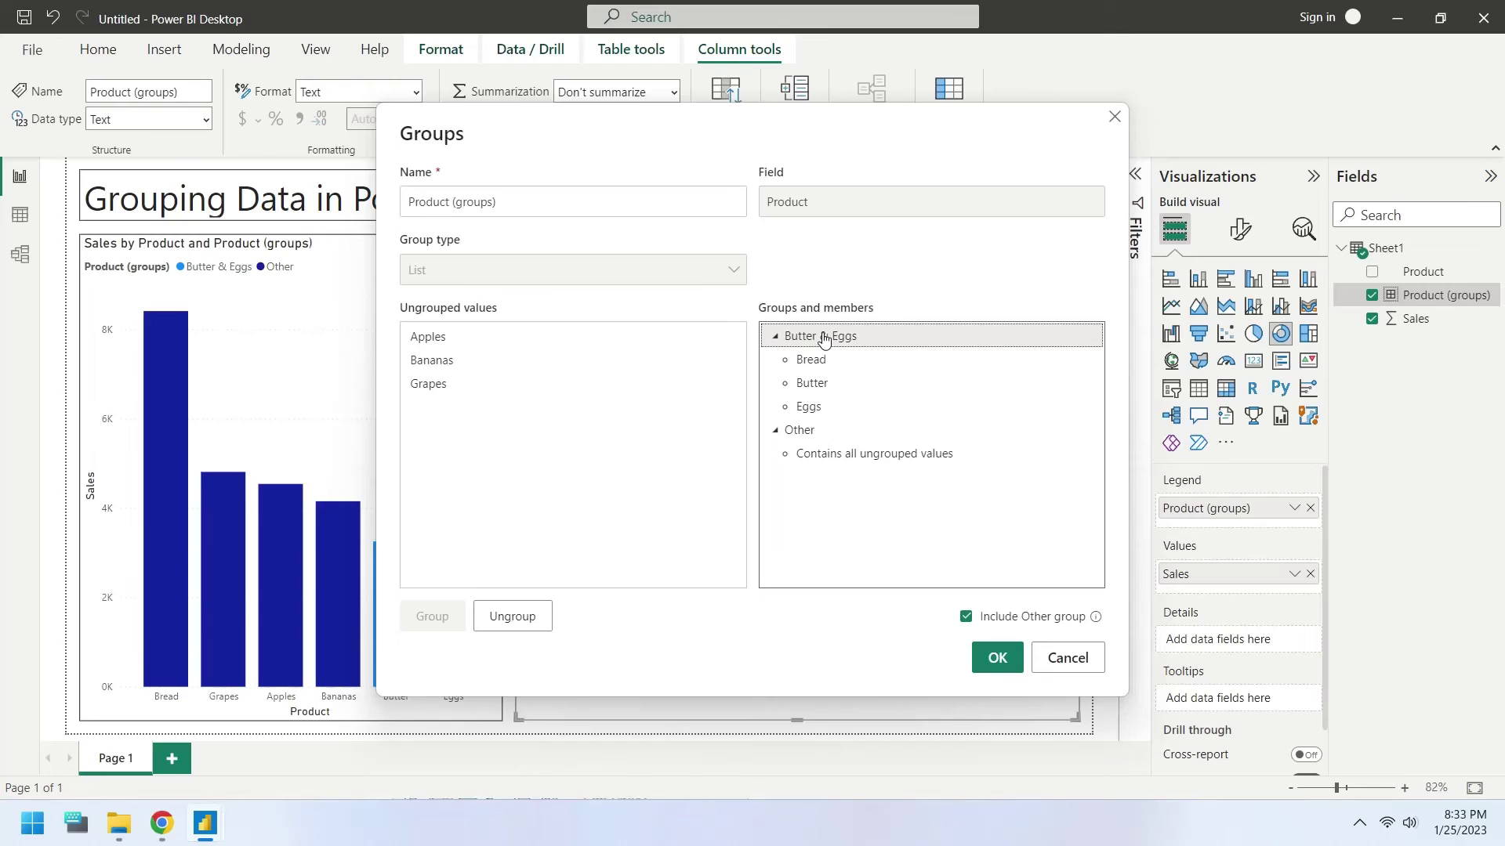
Rename the Butter & Eggs group to Food and the Other group to Fruit.
double_click(824, 340)
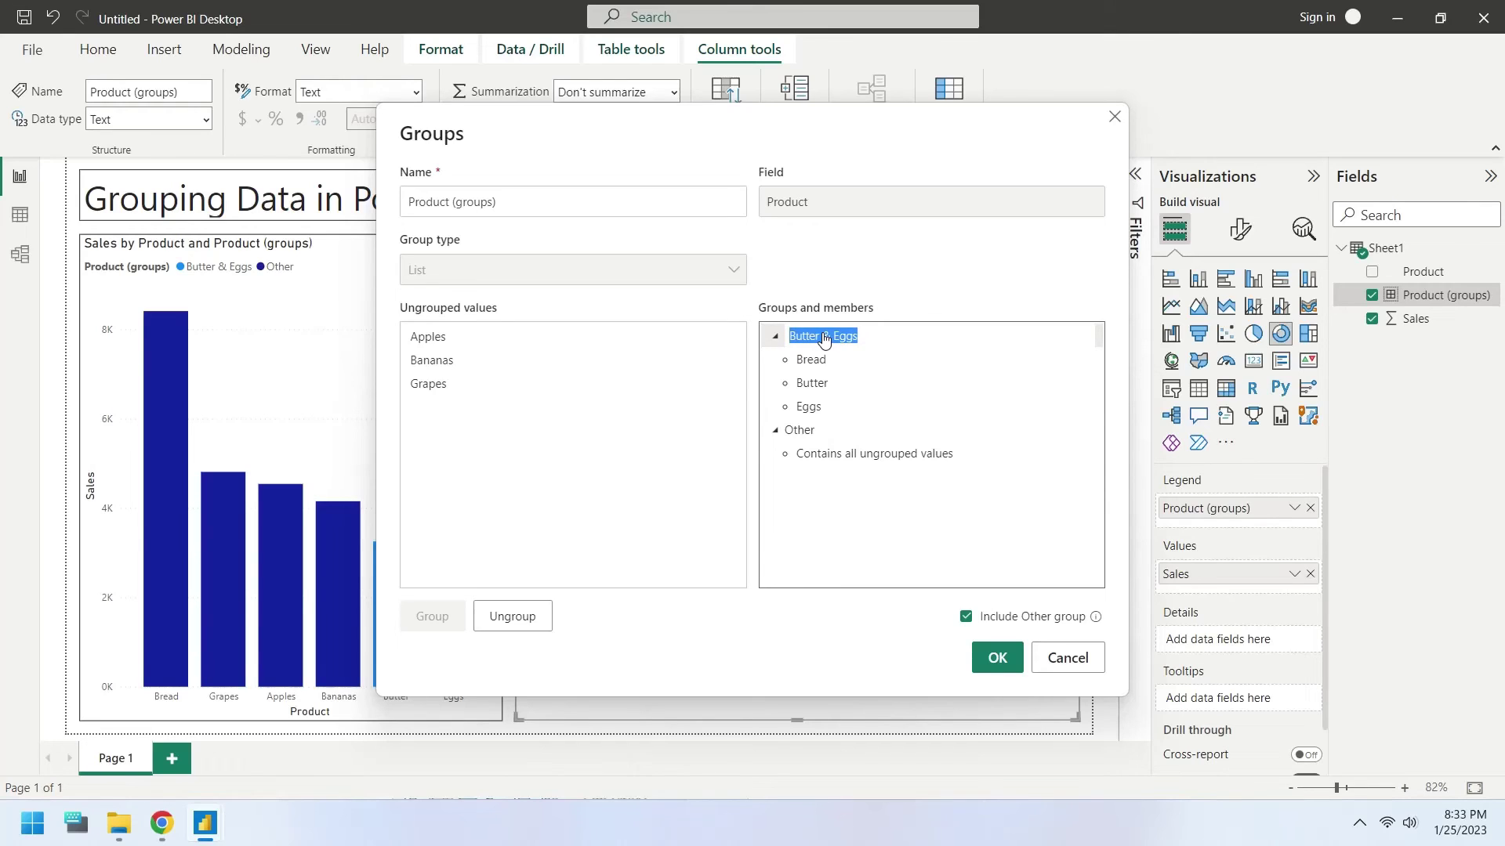
text(Food)
key(Return)
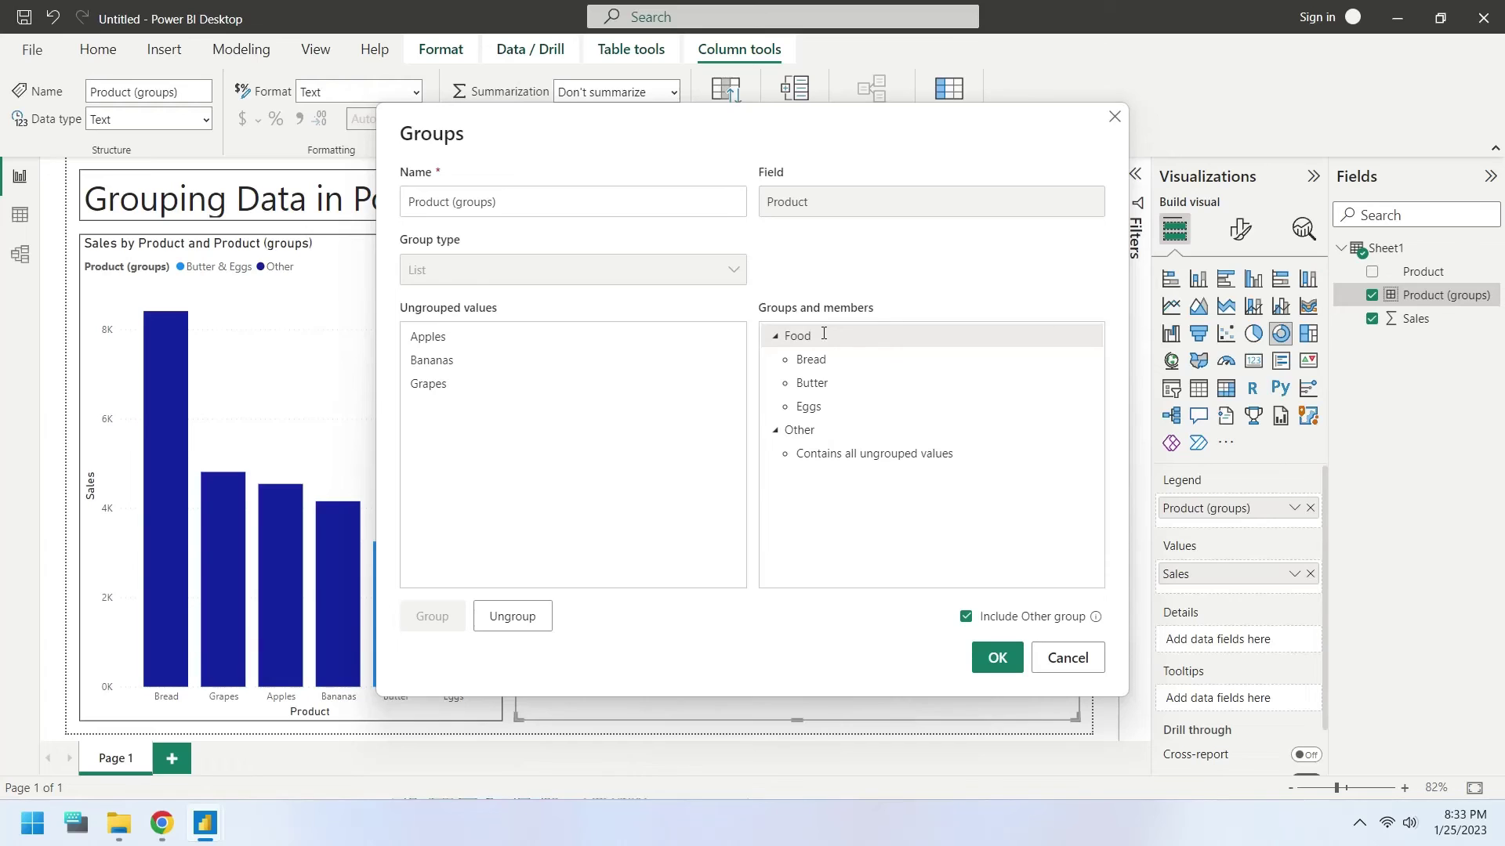
double_click(801, 432)
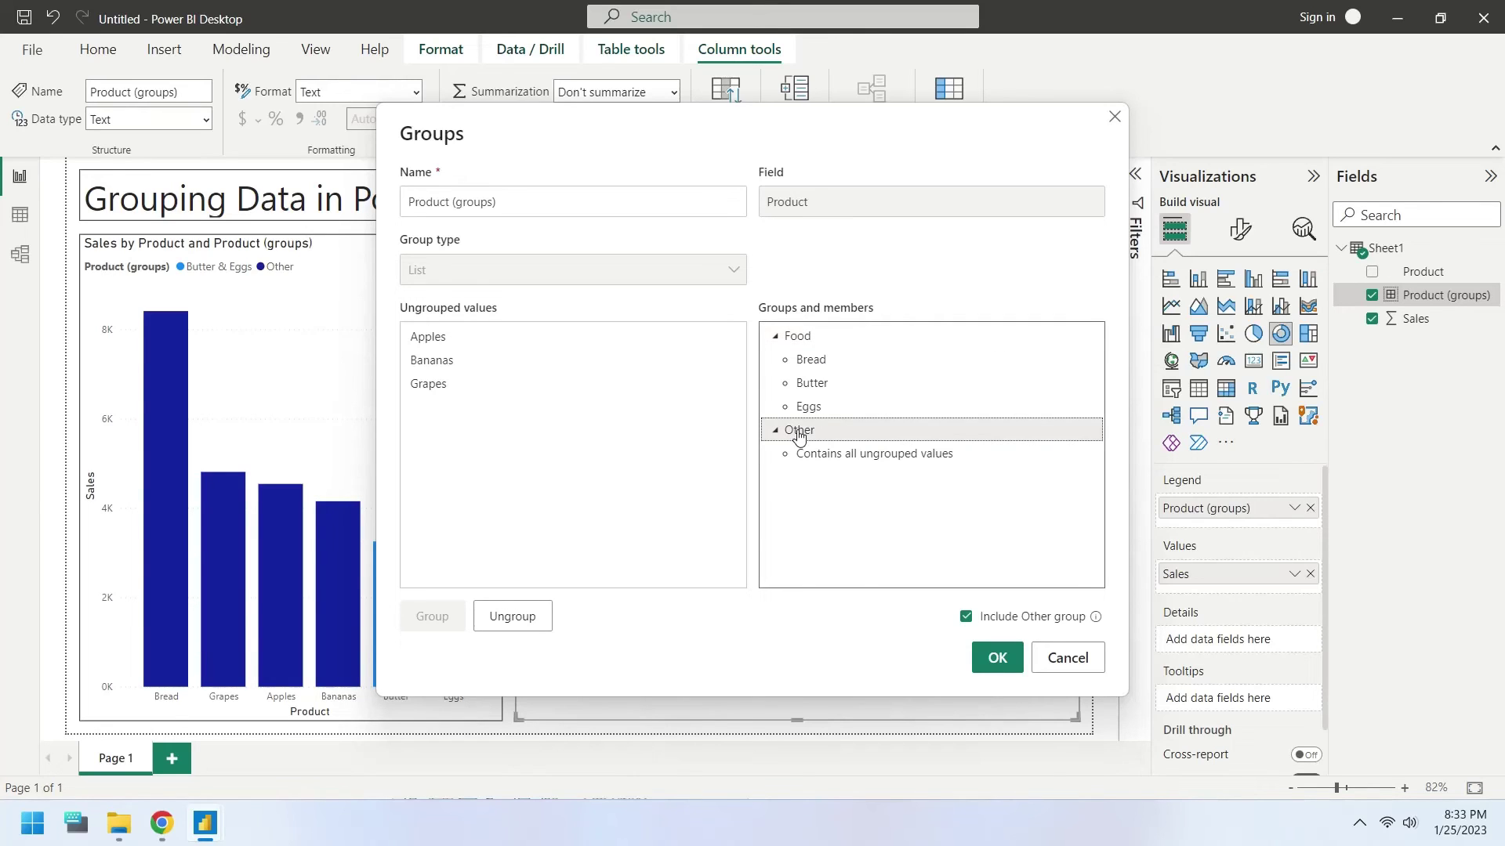
text(Fru)
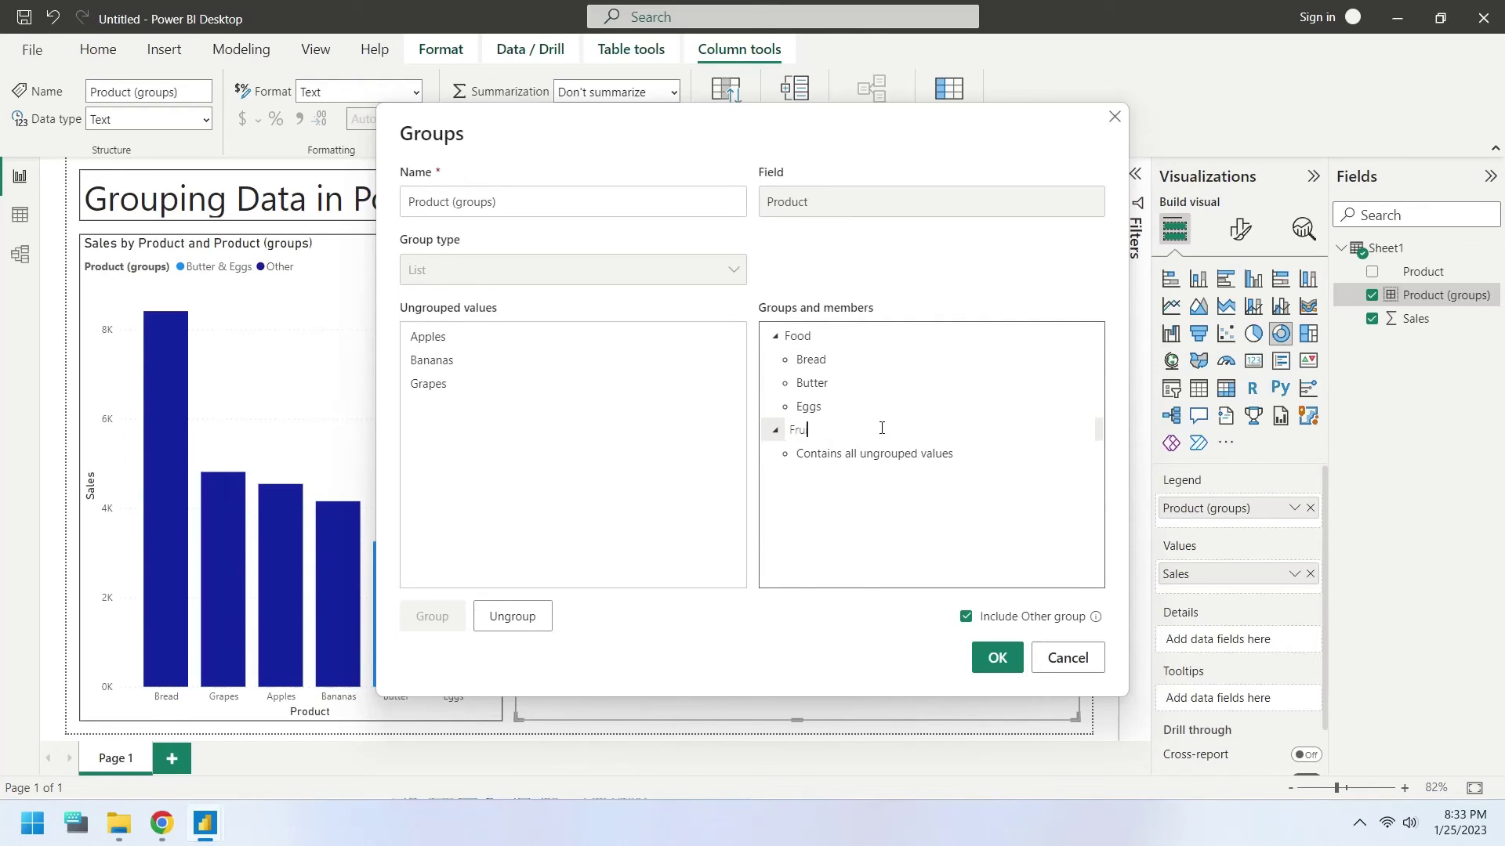
text(it)
key(Return)
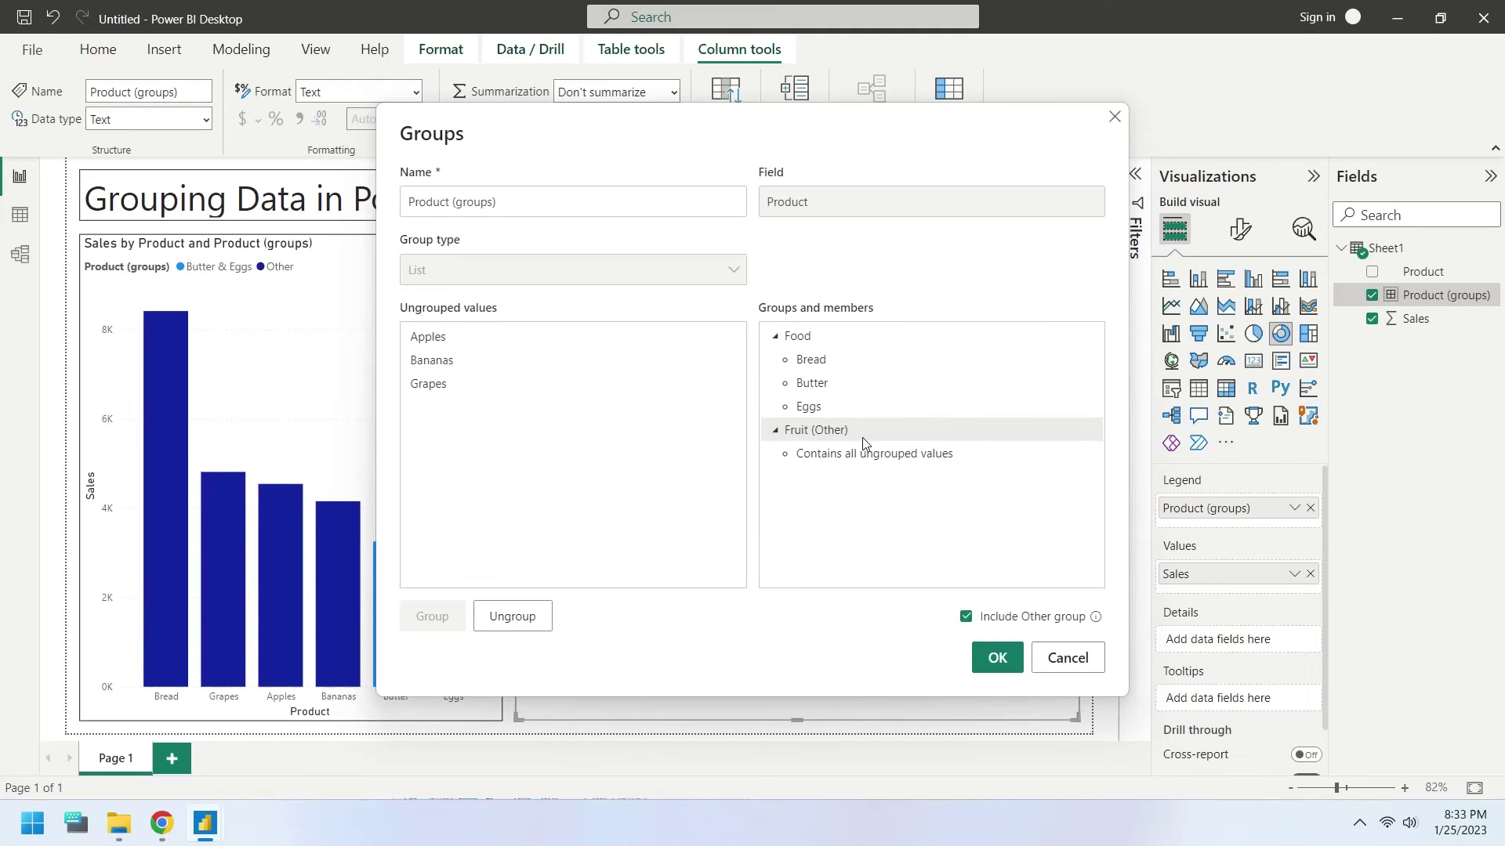
Group Apples, Bananas and Grapes, and rename that new group to Fruit.
click(437, 385)
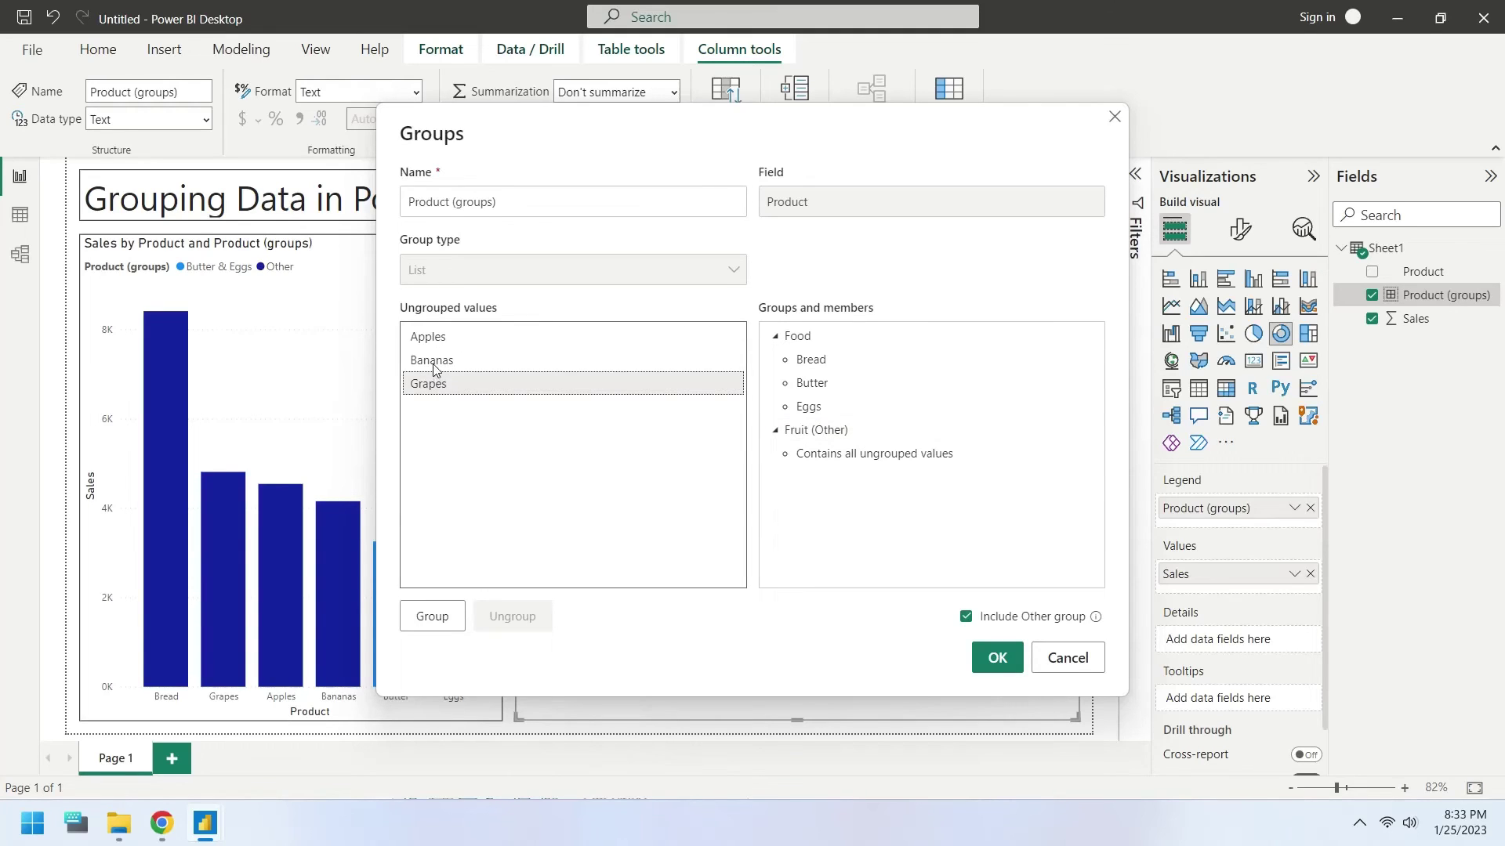
ctrl+click(438, 361)
click(434, 619)
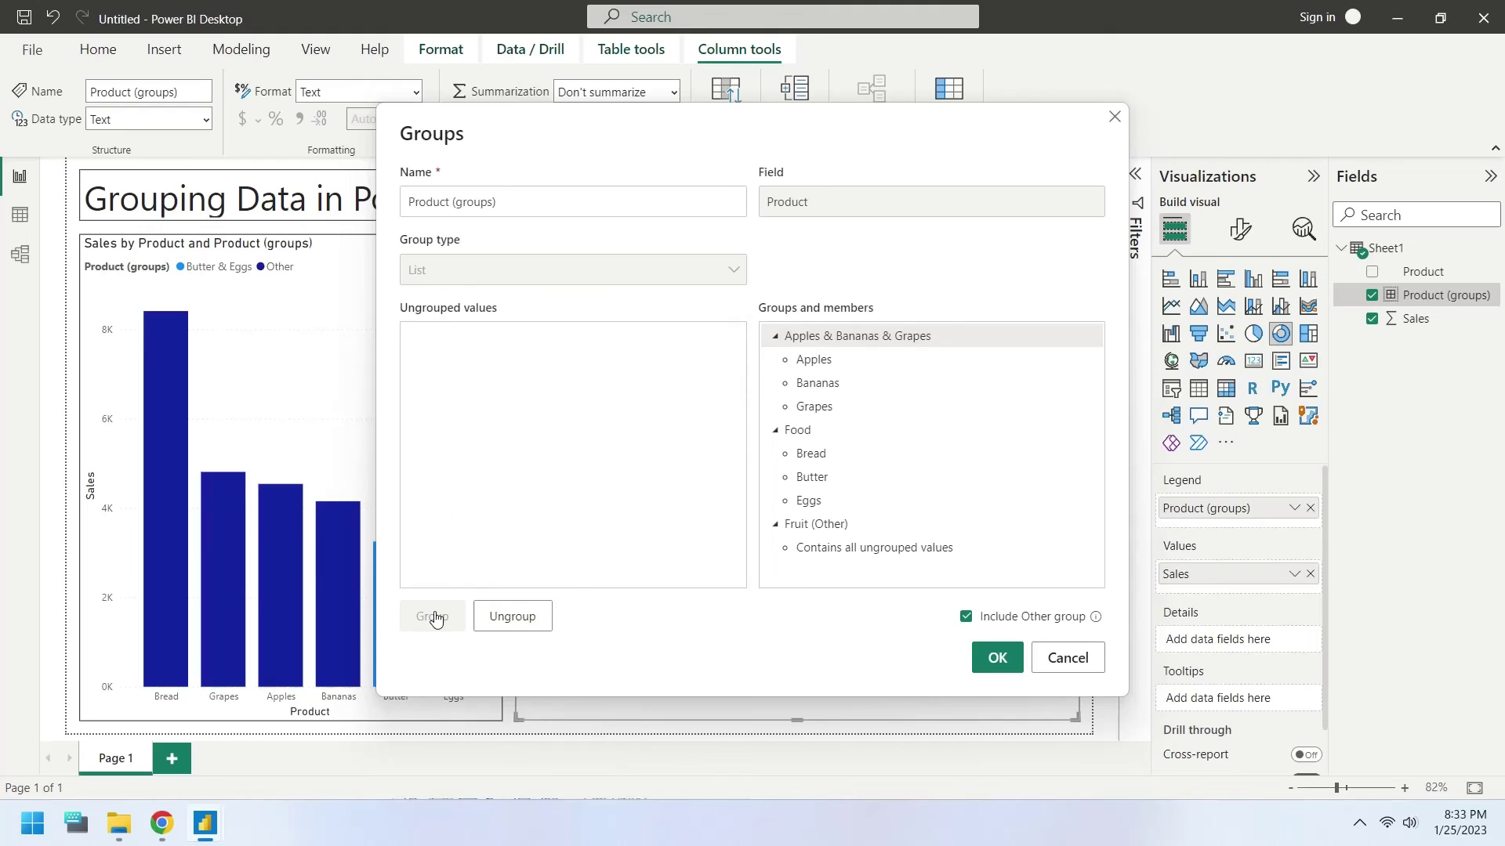
click(827, 530)
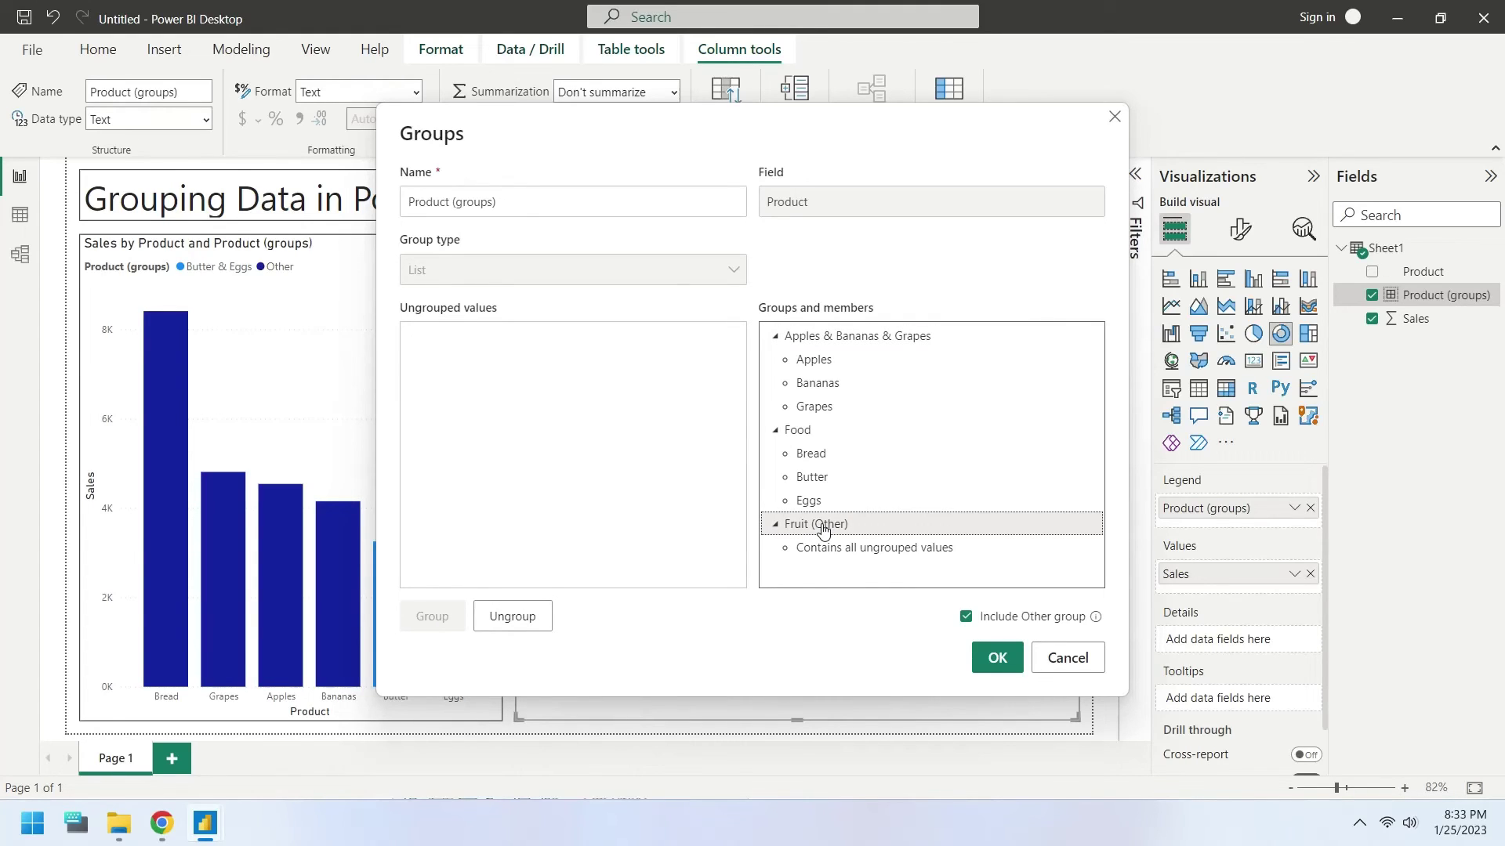
click(795, 436)
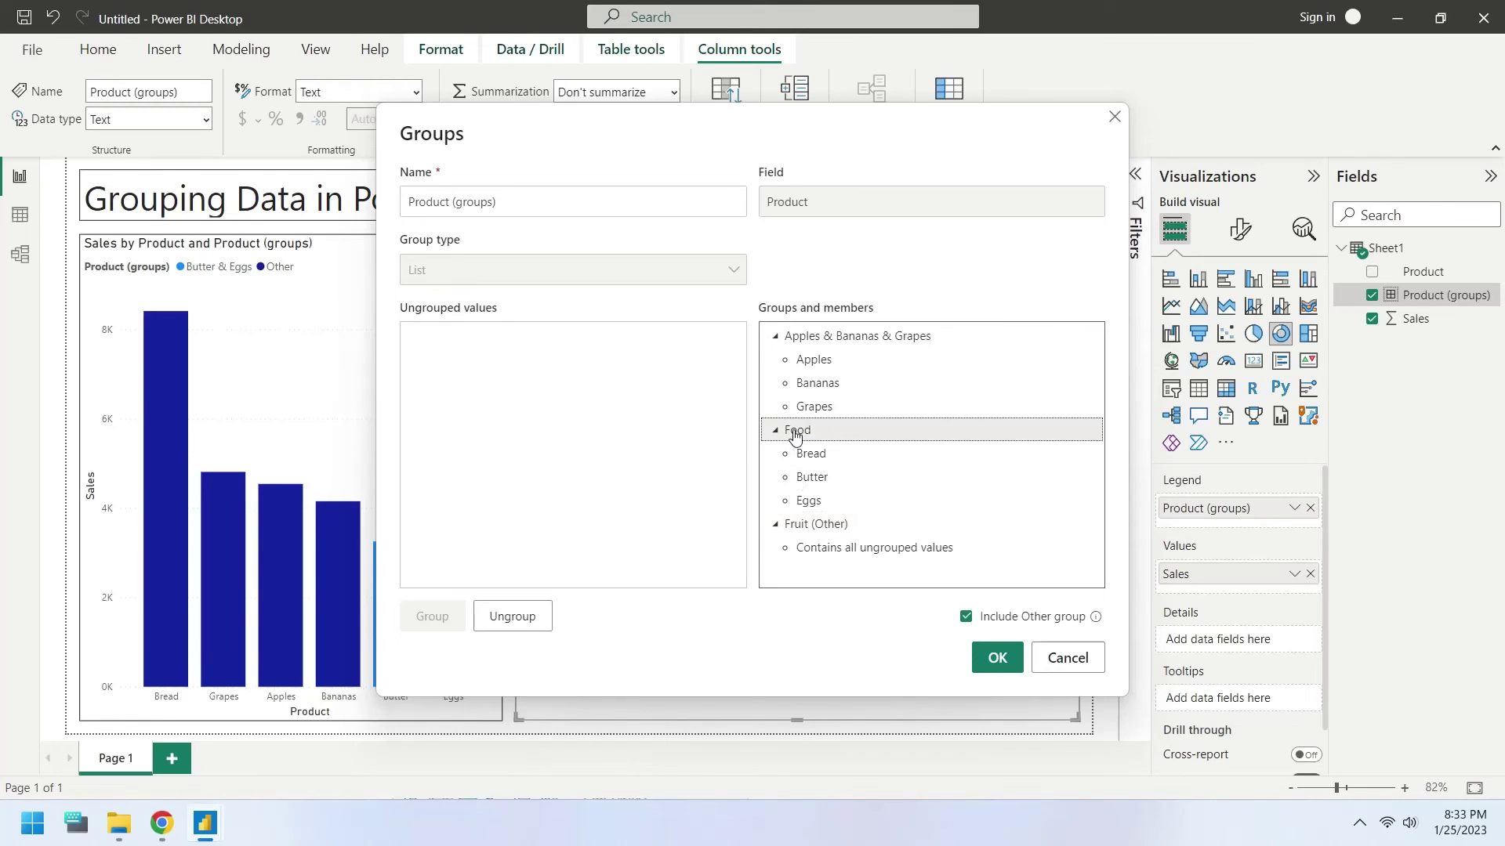
click(833, 342)
double_click(833, 341)
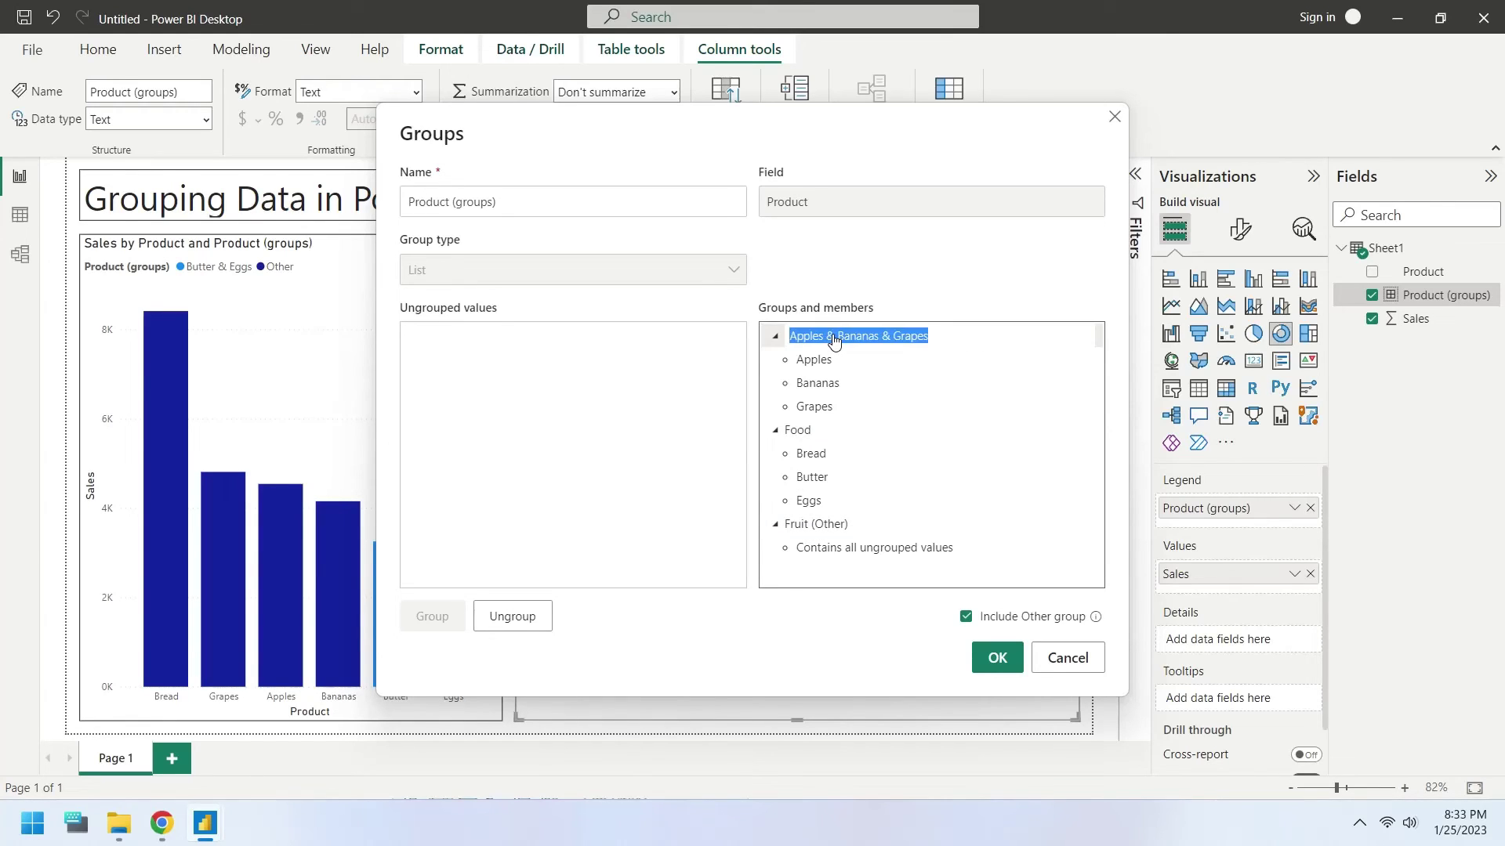
text(Fruit)
key(Return)
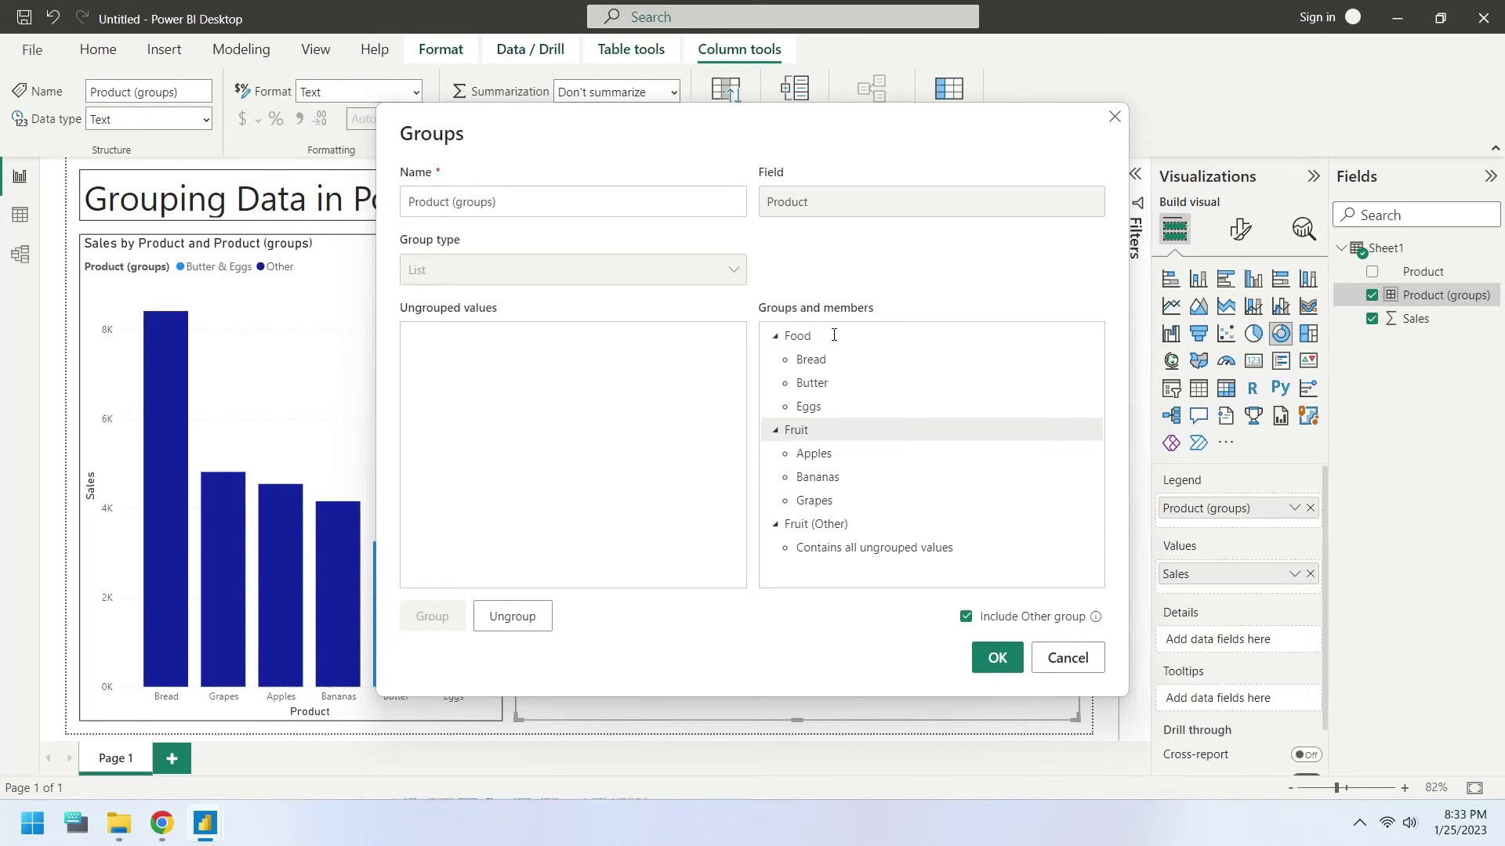
Apply the Food and Fruit groups, test their cross-highlighting, then clear it.
click(998, 657)
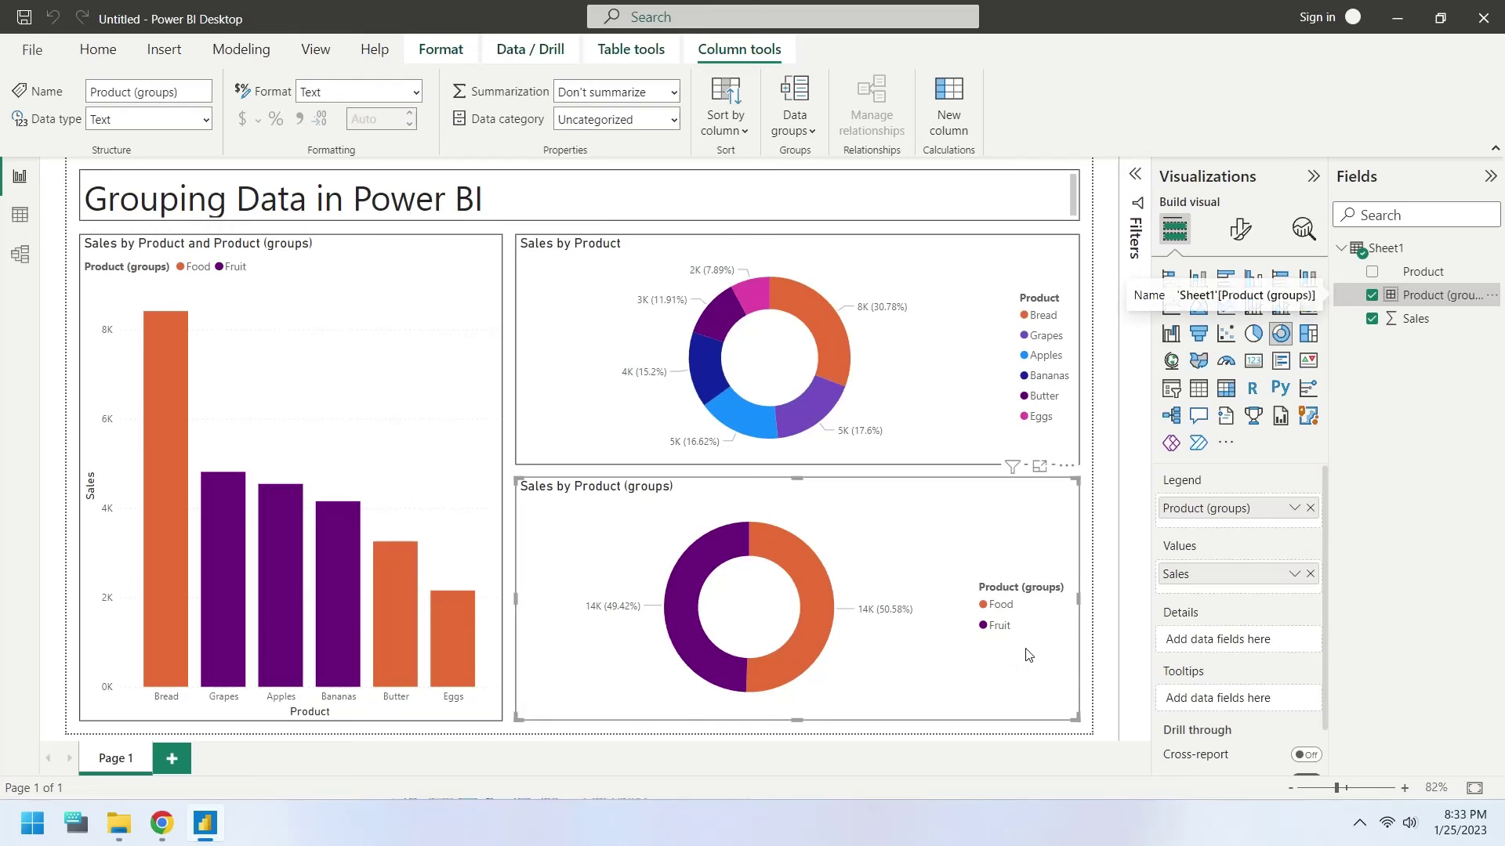
click(816, 626)
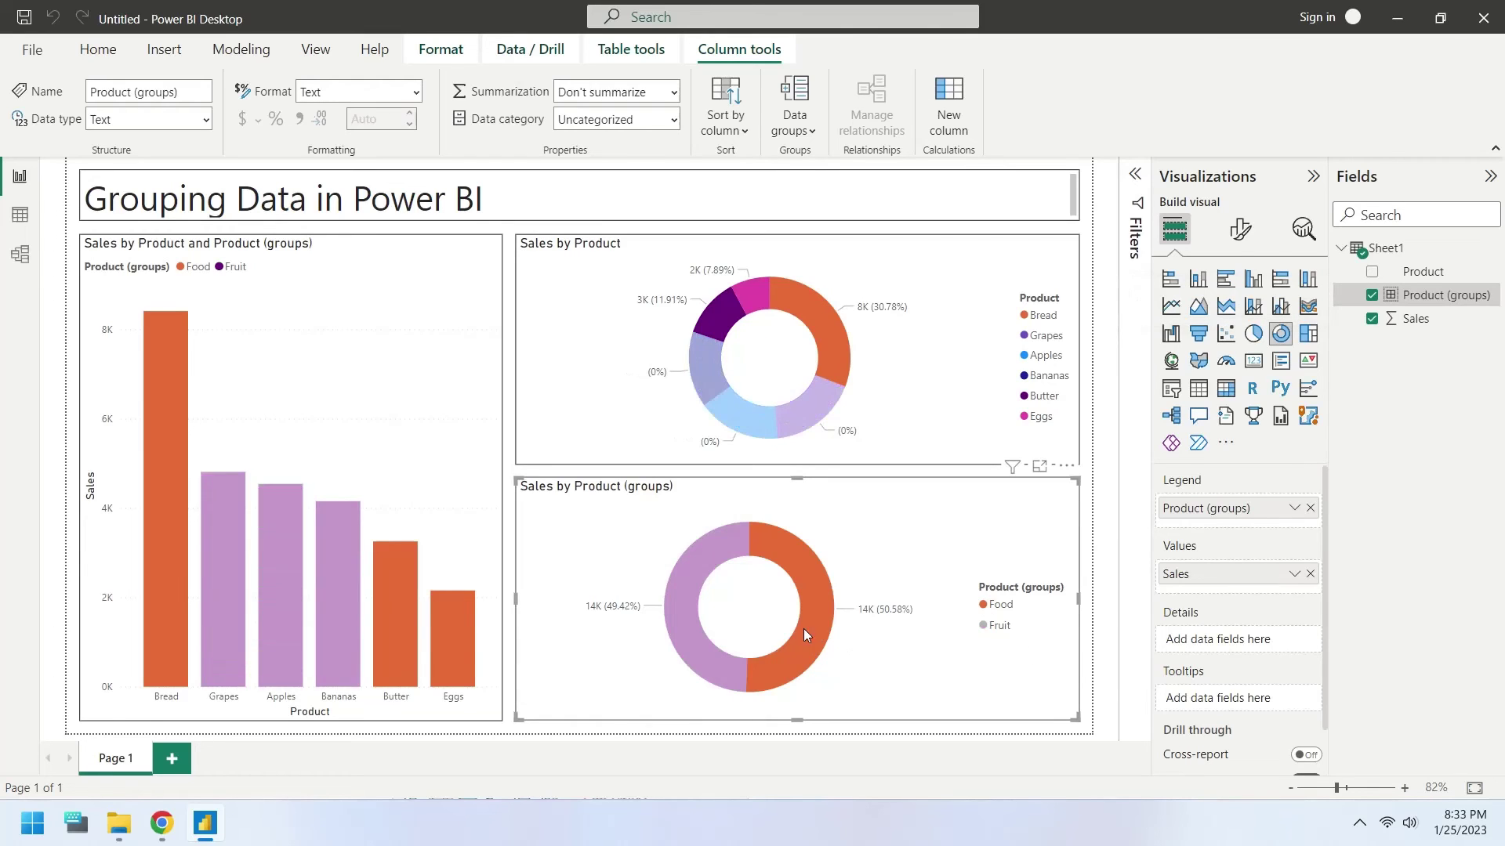
click(680, 623)
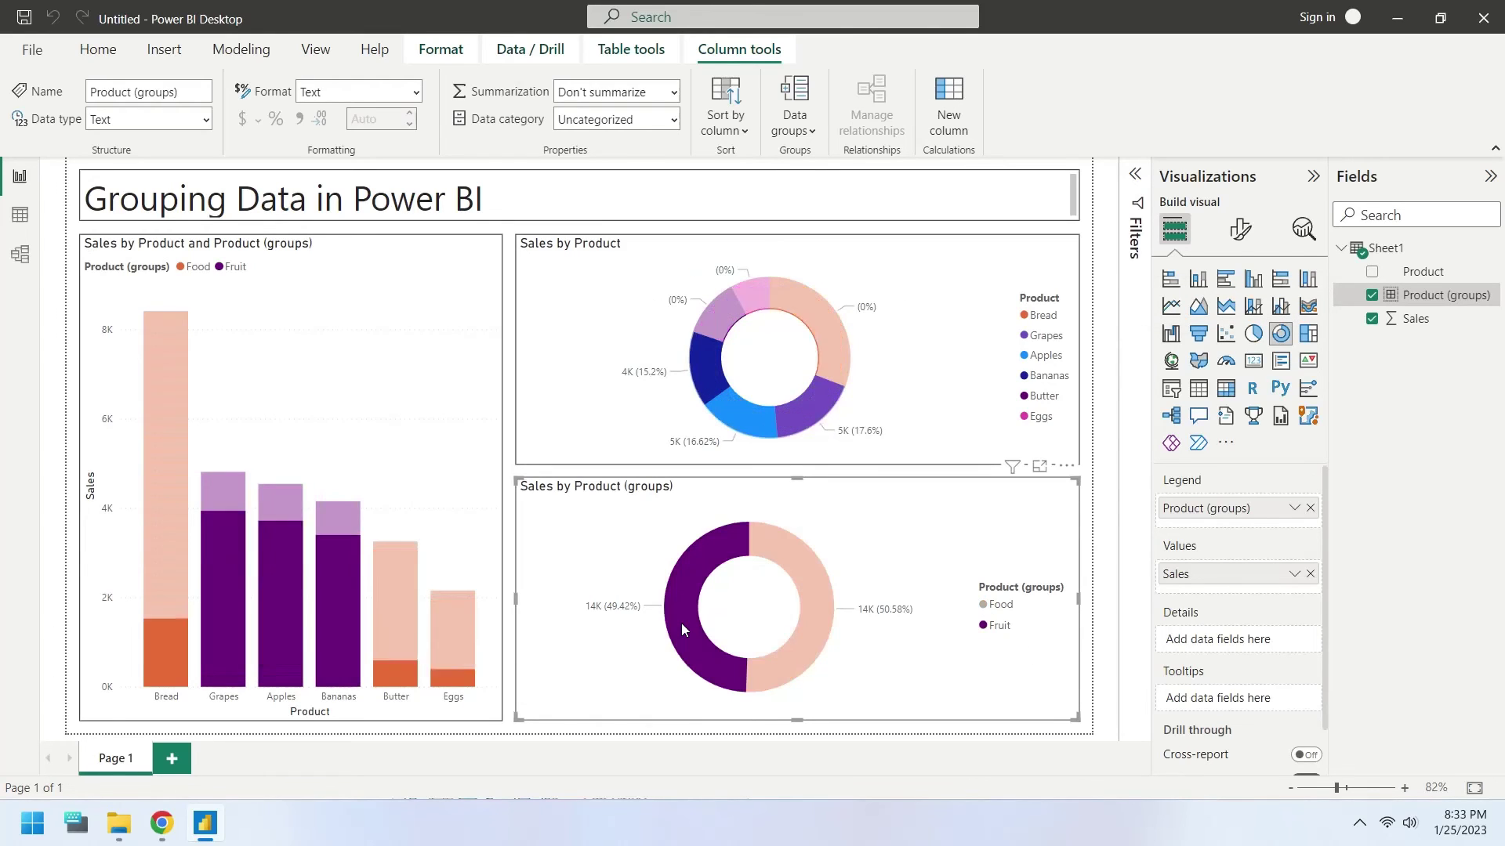
click(816, 632)
click(710, 660)
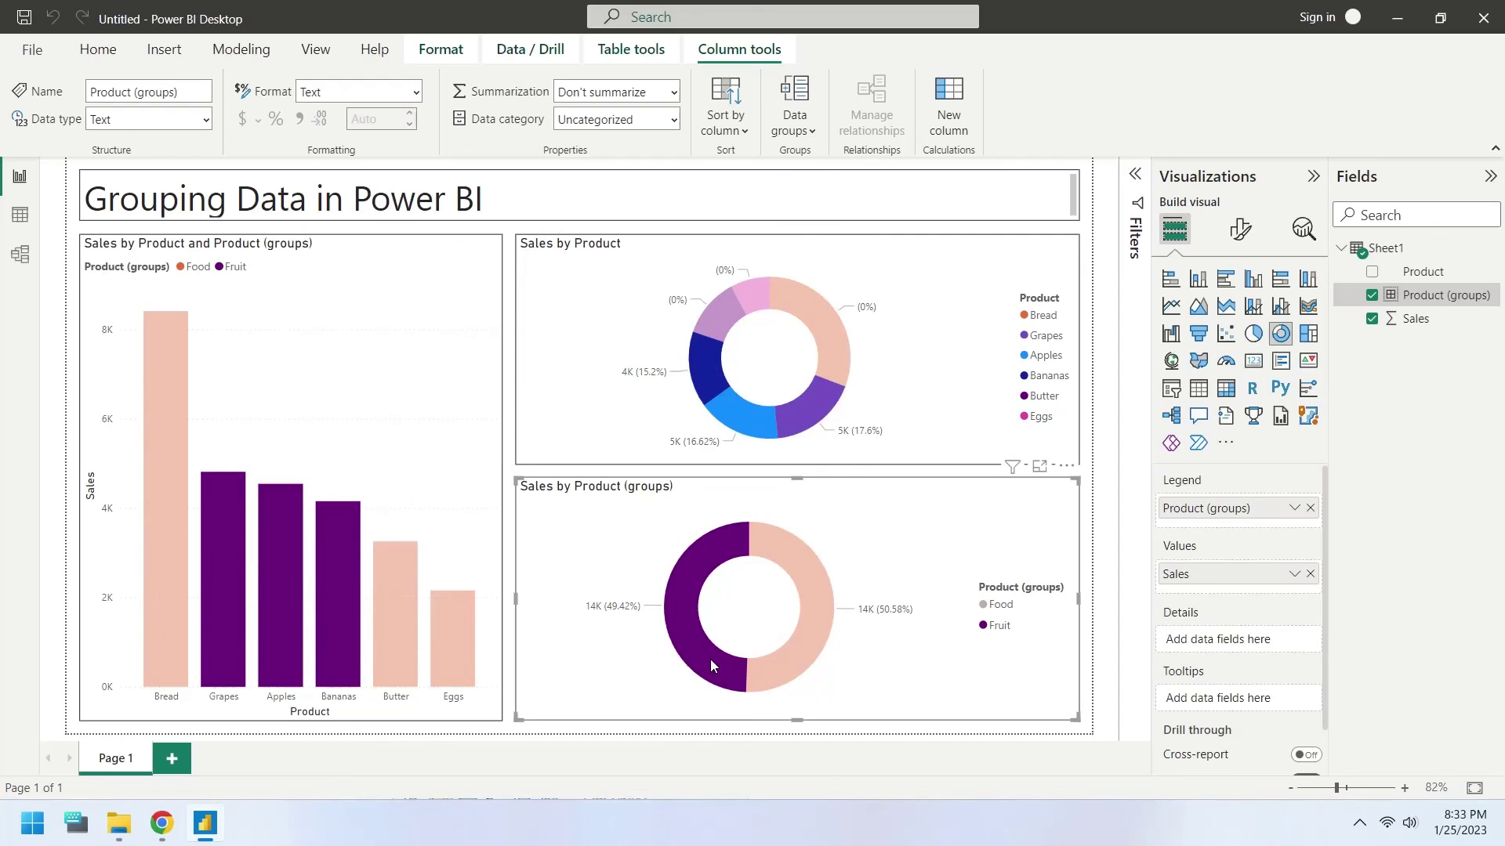
click(845, 687)
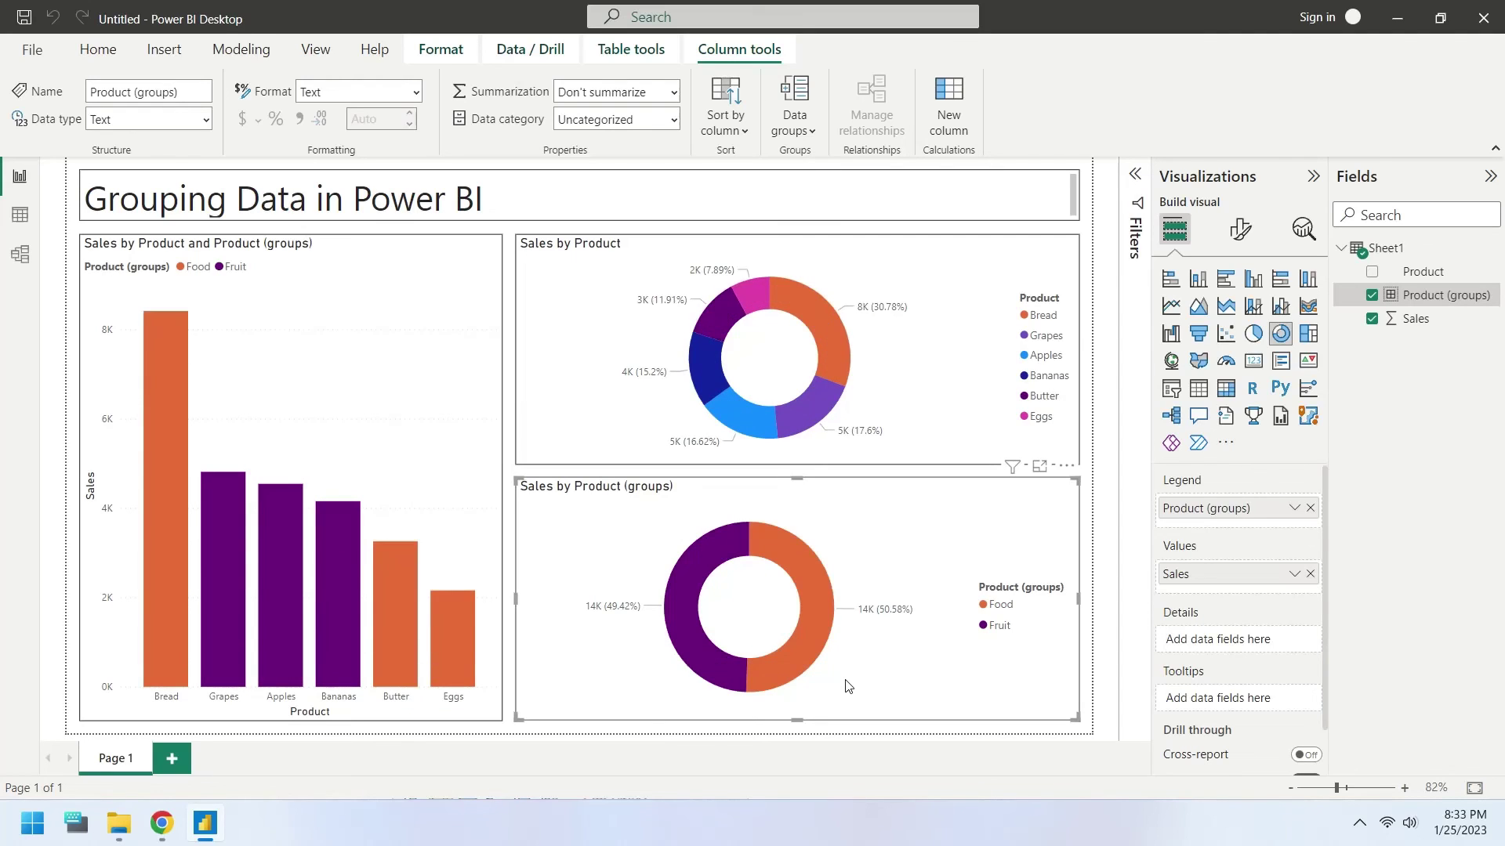